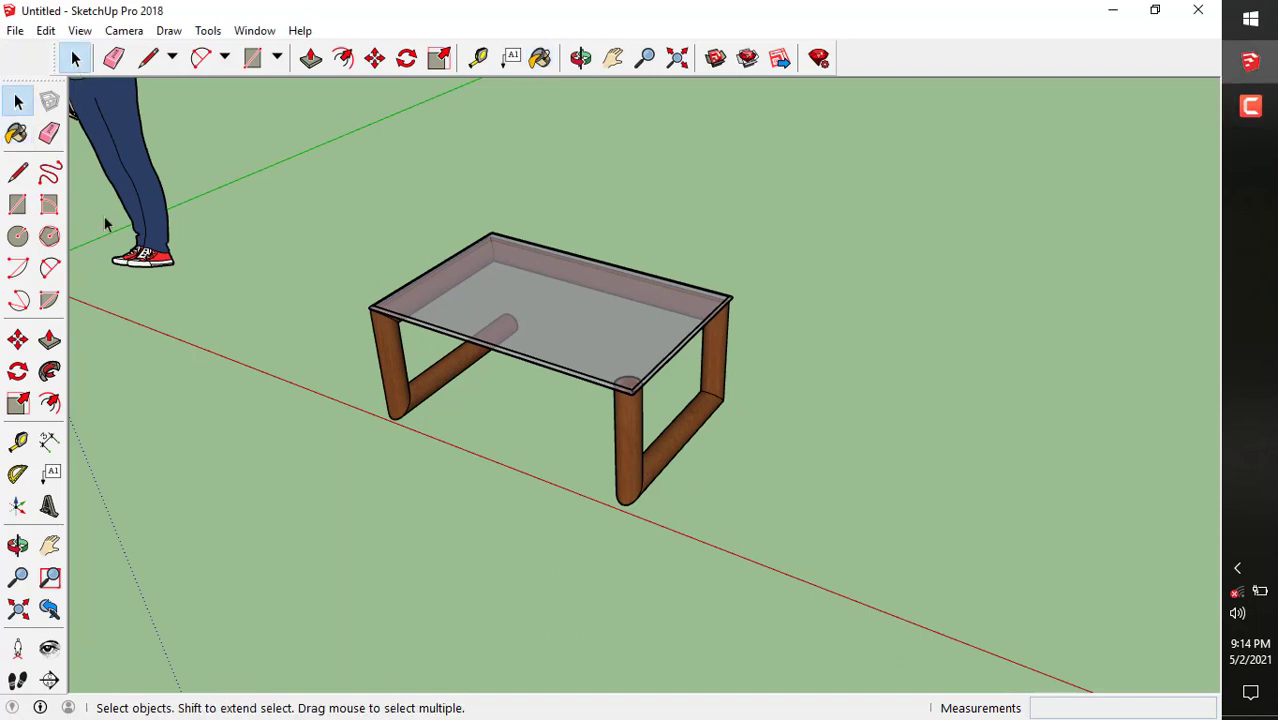
# Draw a 5" by 5" square with the Line tool on the ground beside the red axis, clear of the glass table
pyautogui.click(20, 177)
pyautogui.scroll(-5, 390, 365)
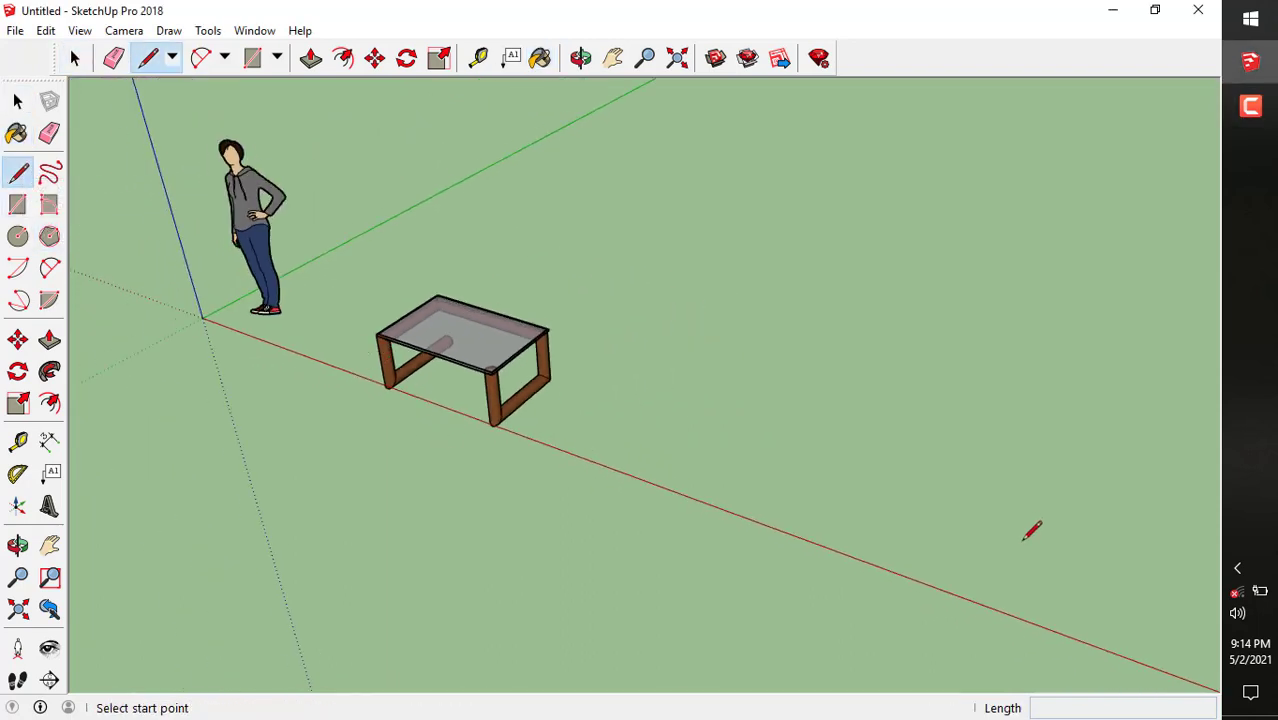
pyautogui.scroll(2, 1032, 530)
pyautogui.scroll(5, 829, 512)
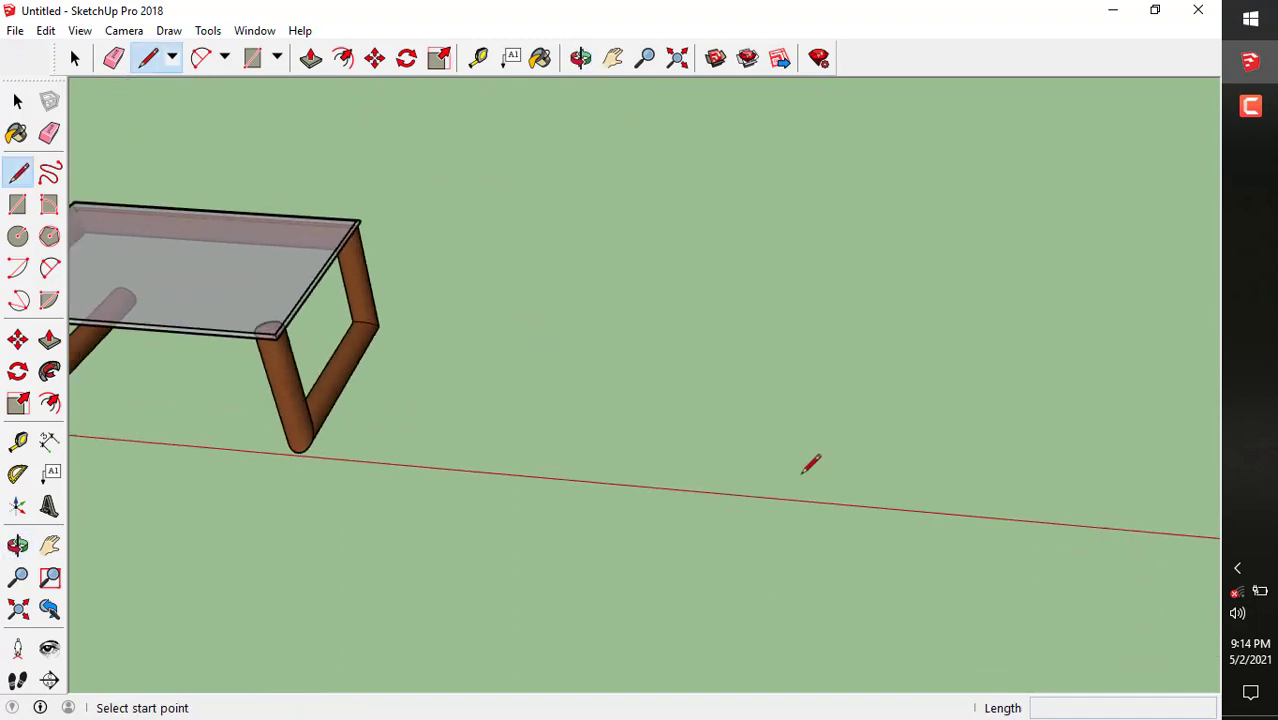
pyautogui.click(750, 472)
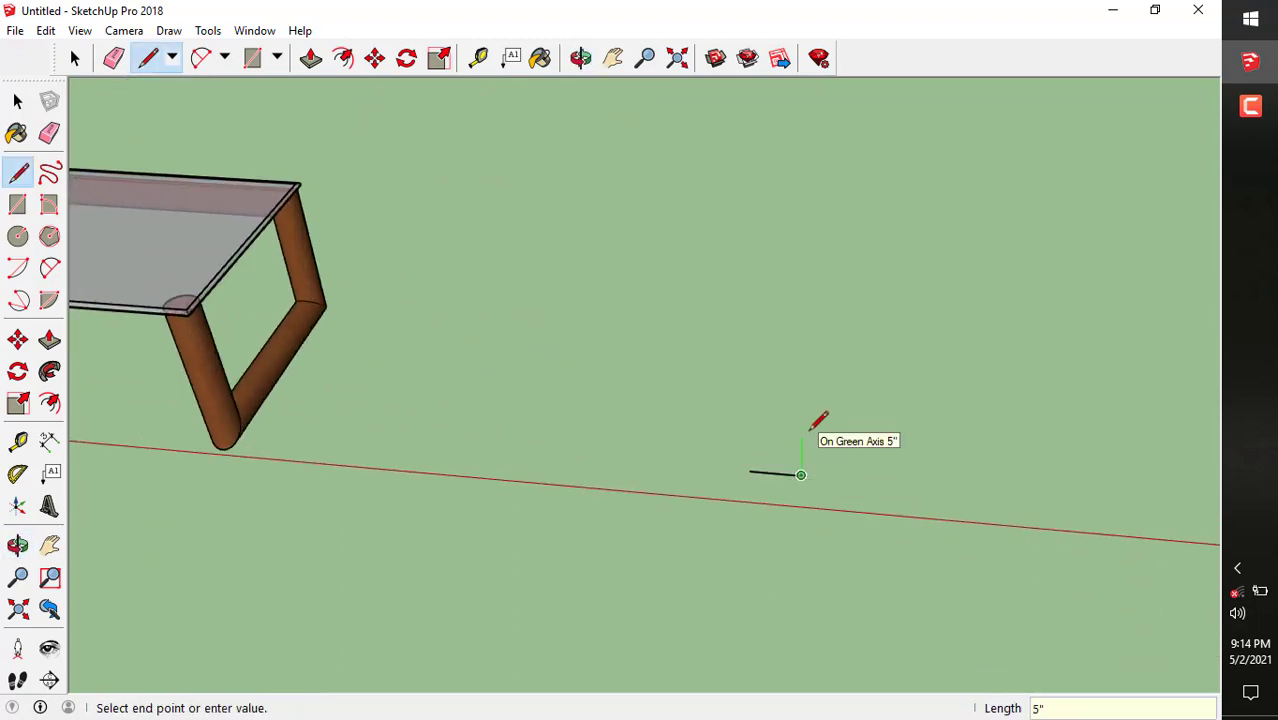
pyautogui.press('Return')
pyautogui.scroll(1, 790, 432)
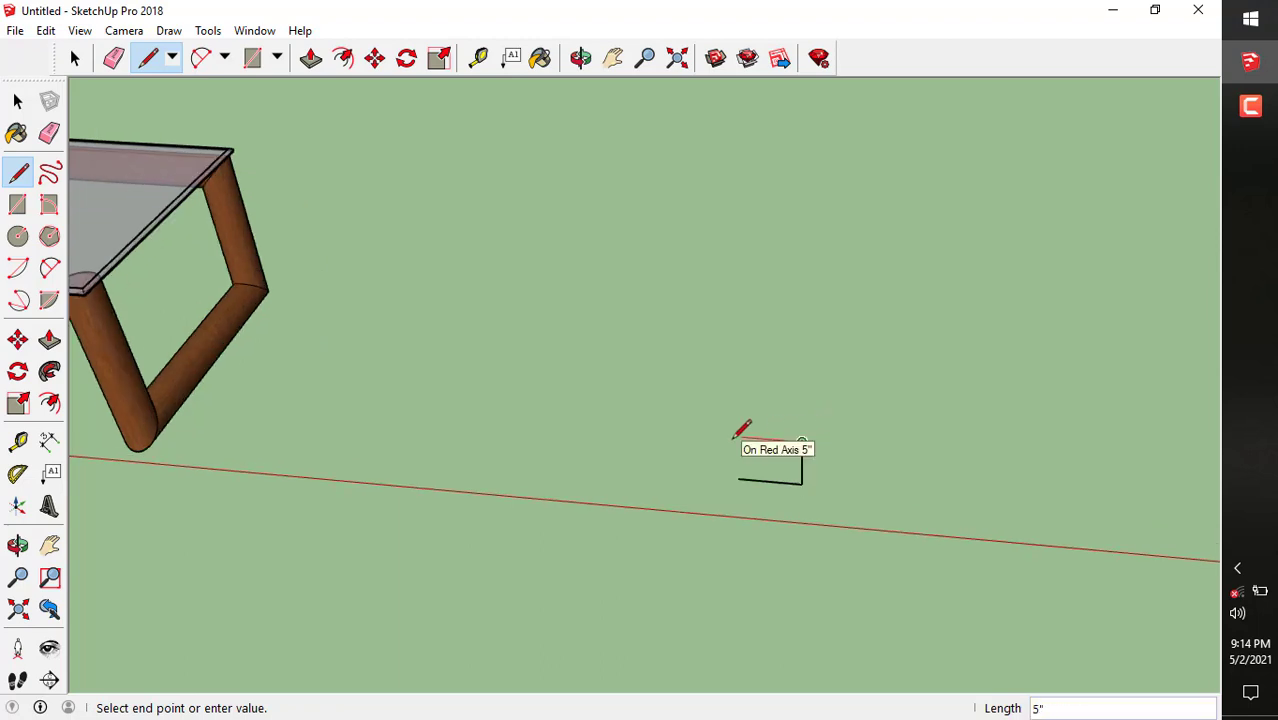
pyautogui.write('5')
pyautogui.press('Return')
pyautogui.click(739, 480)
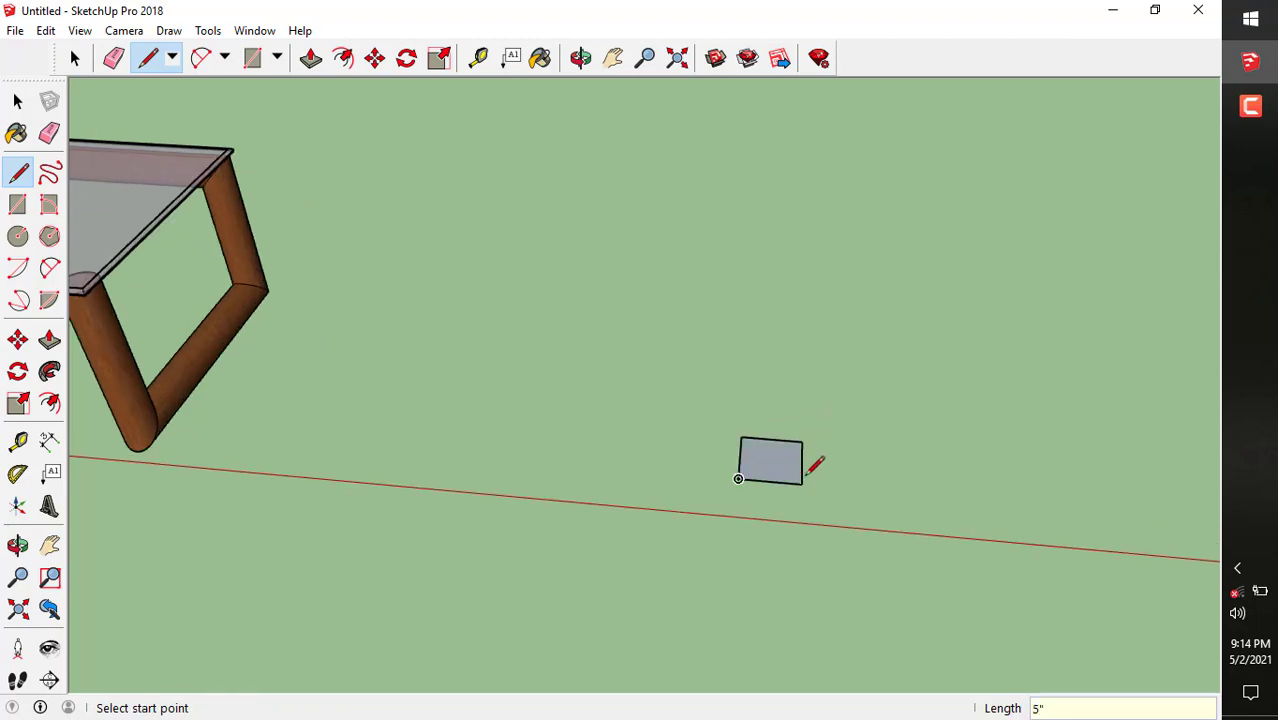
# Extrude the square face downward with Push/Pull to form a square post
pyautogui.moveTo(816, 463); pyautogui.dragTo(740, 400, button='middle')
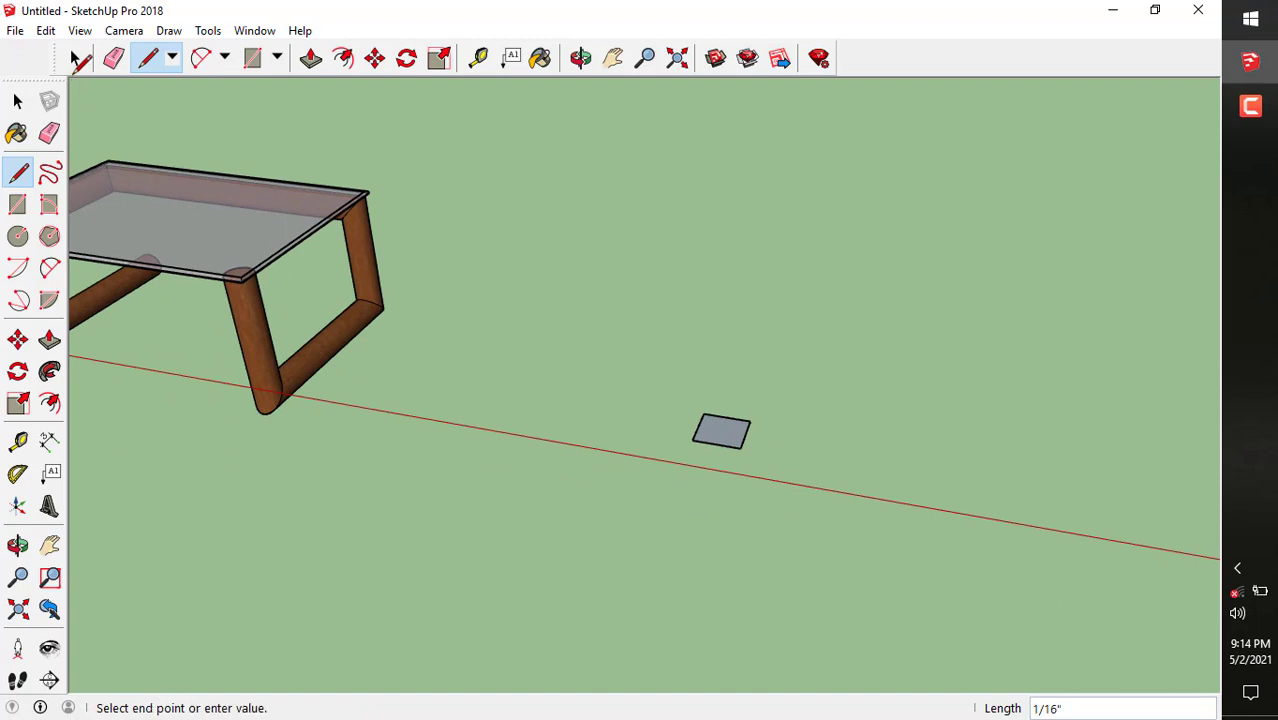
pyautogui.click(76, 58)
pyautogui.moveTo(441, 386); pyautogui.dragTo(583, 415, button='middle')
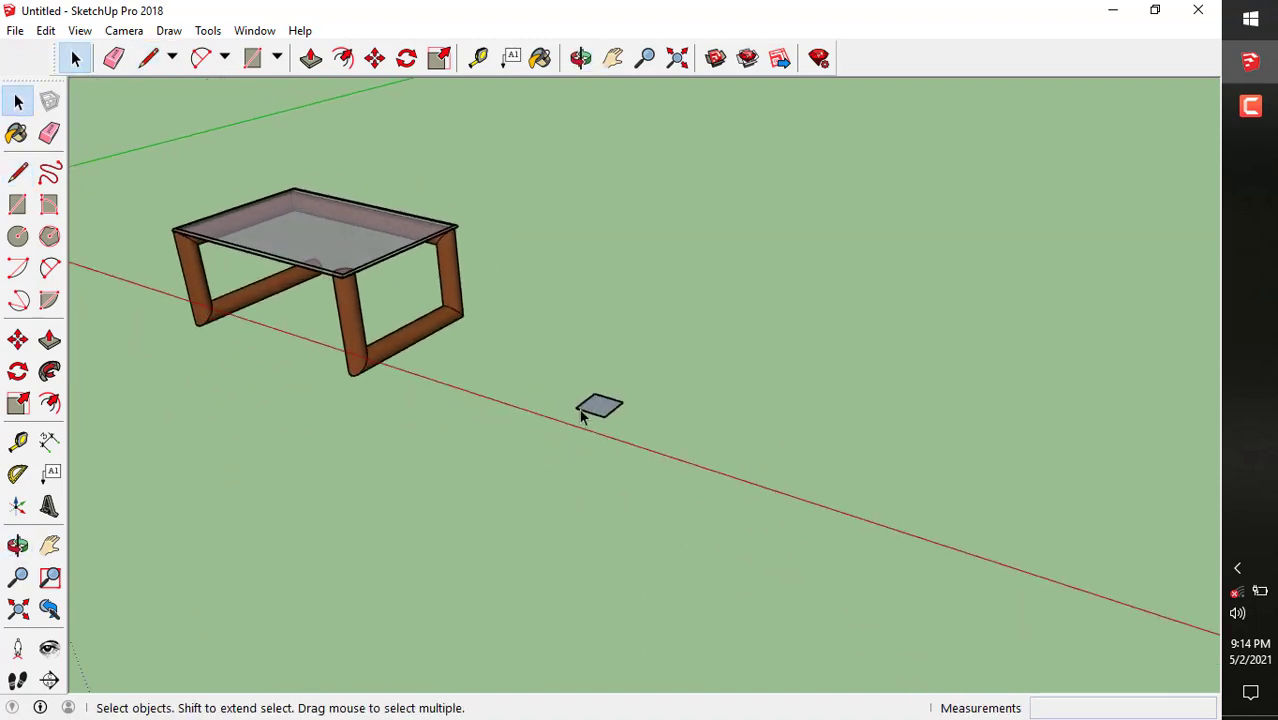
pyautogui.scroll(3, 600, 425)
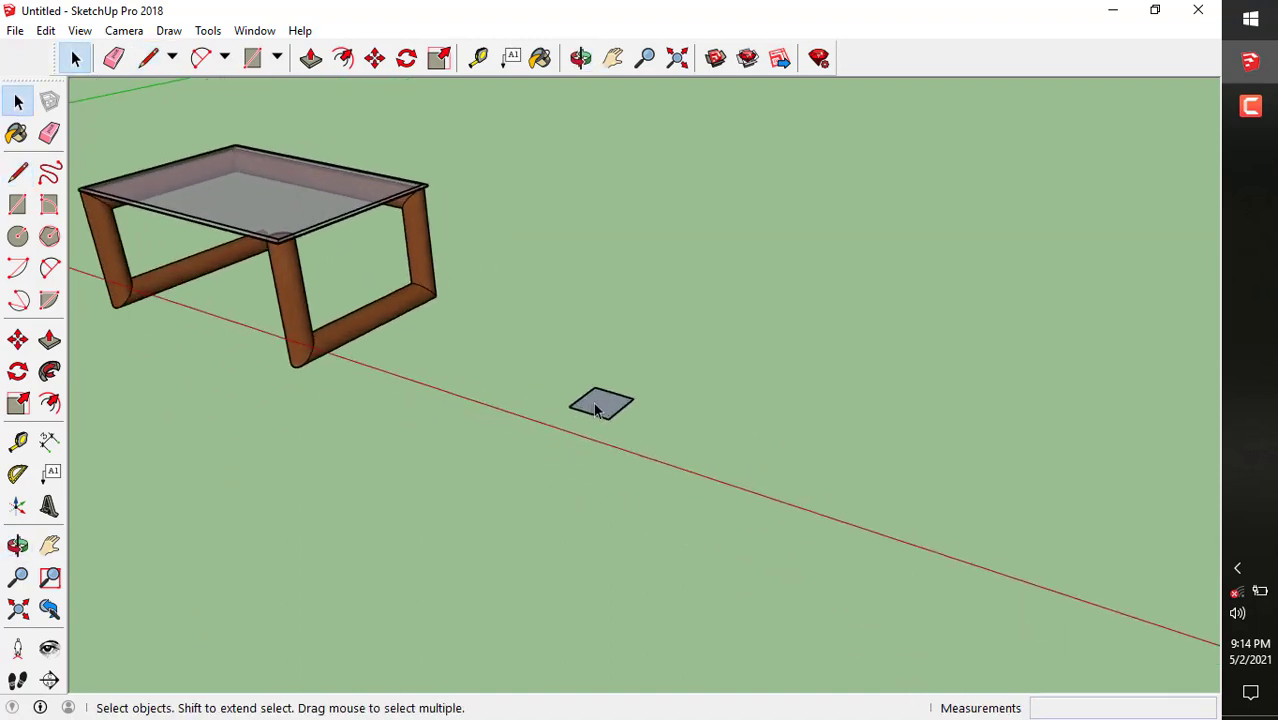
pyautogui.press('p')
pyautogui.click(597, 406)
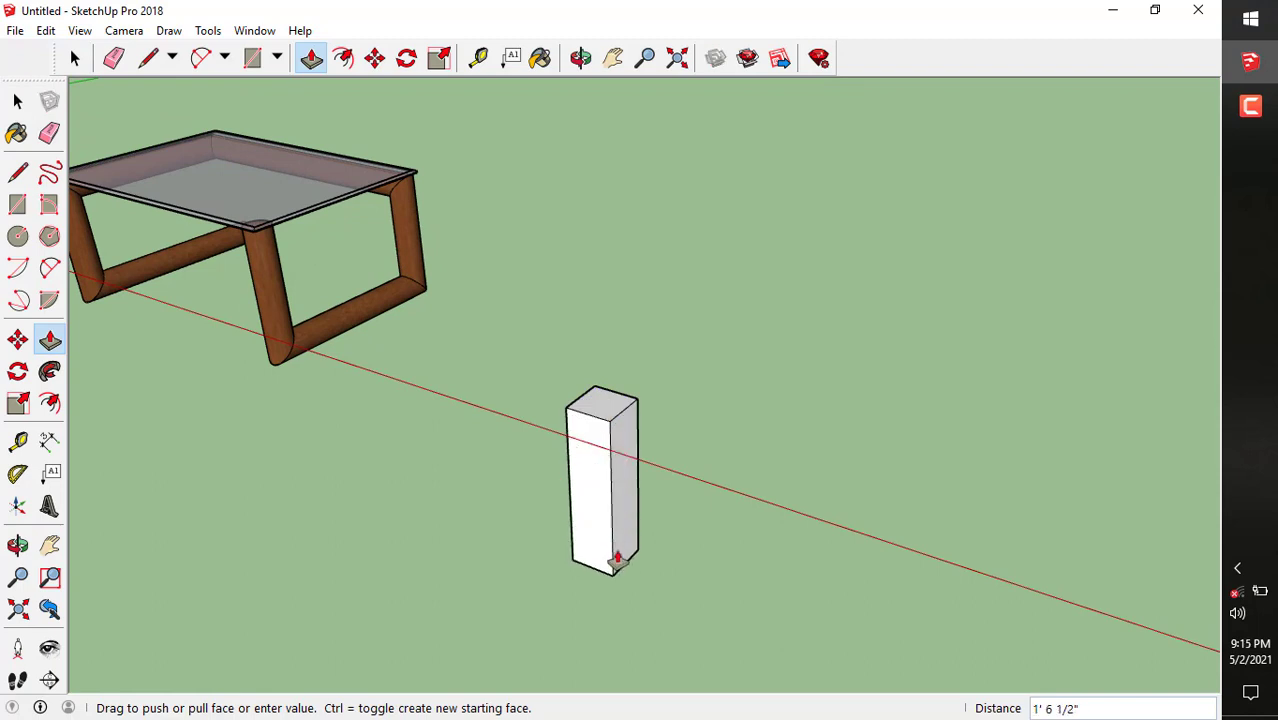
pyautogui.click(733, 534)
# Pull the post's bottom face down by 1' to lengthen the post
pyautogui.moveTo(733, 534); pyautogui.dragTo(793, 200, button='middle')
pyautogui.scroll(1, 591, 446)
pyautogui.click(793, 205)
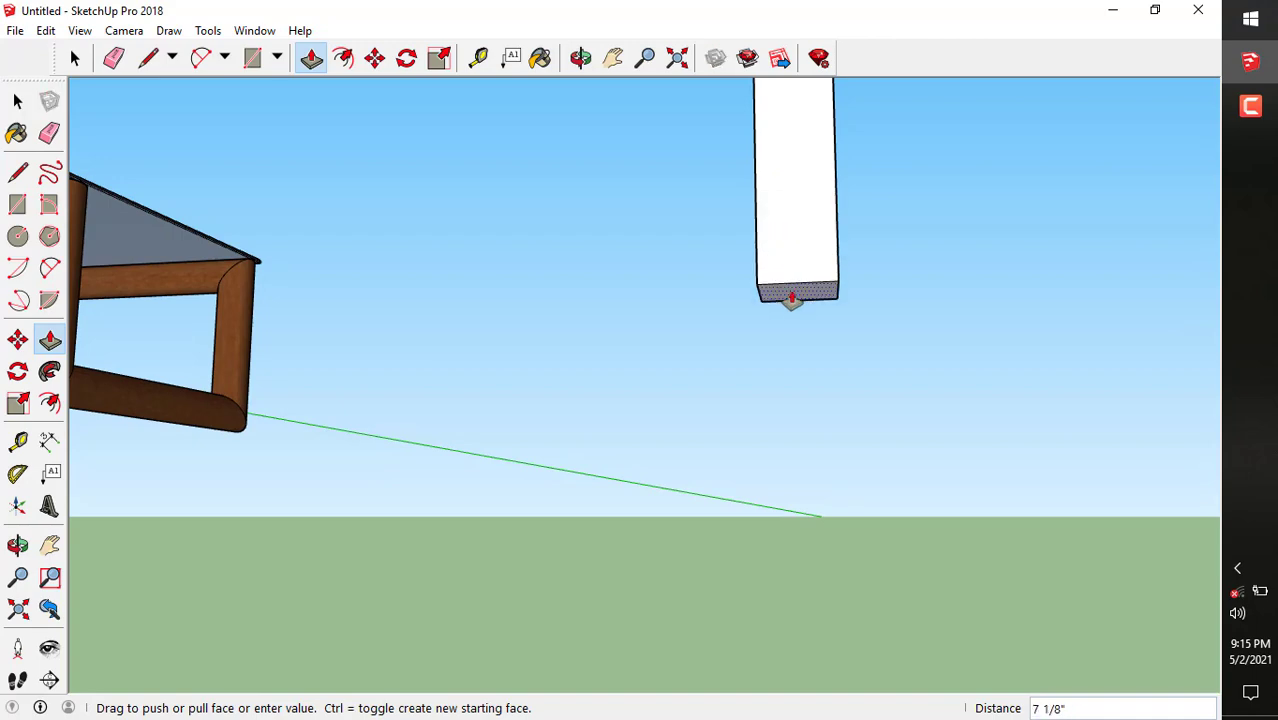
pyautogui.press('Return')
pyautogui.moveTo(790, 300); pyautogui.dragTo(125, 166, button='middle')
pyautogui.scroll(-2, 580, 436)
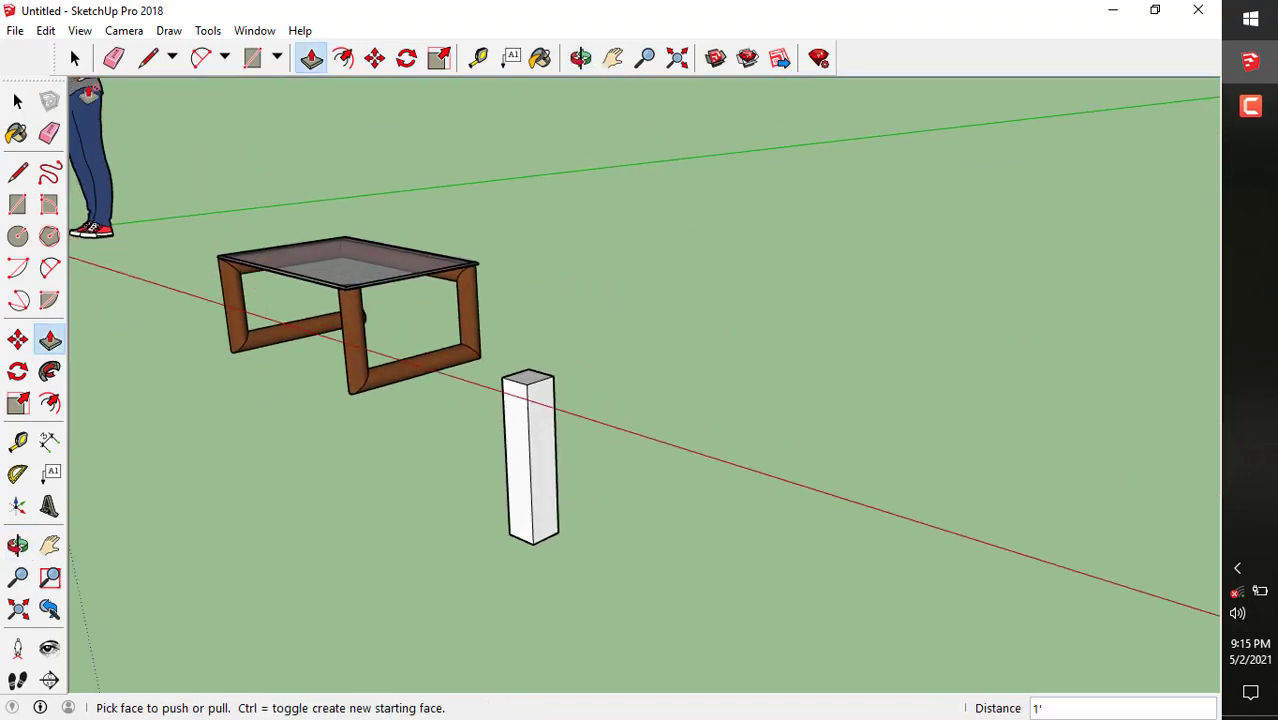
# Draw a line across the post's side face near its lower end to divide off a roughly square section
pyautogui.moveTo(503, 503); pyautogui.dragTo(395, 540, button='middle')
pyautogui.click(148, 60)
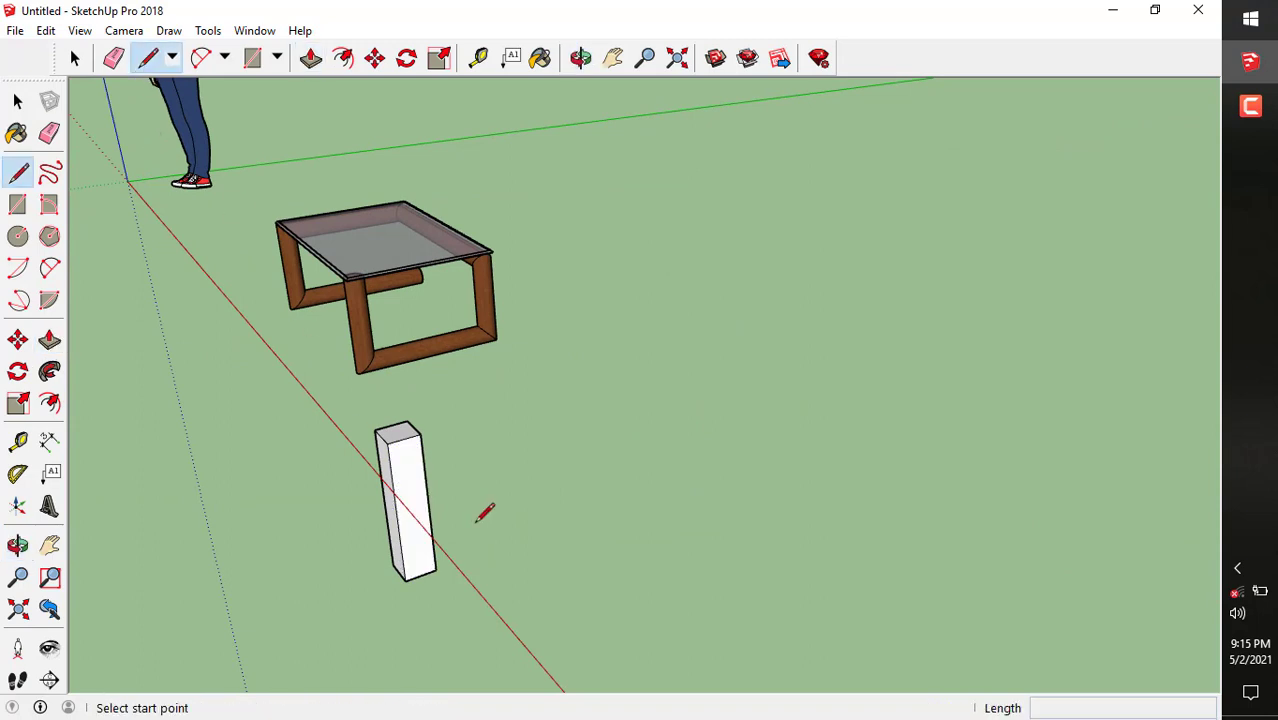
pyautogui.moveTo(482, 511); pyautogui.dragTo(220, 531, button='middle')
pyautogui.scroll(5, 225, 471)
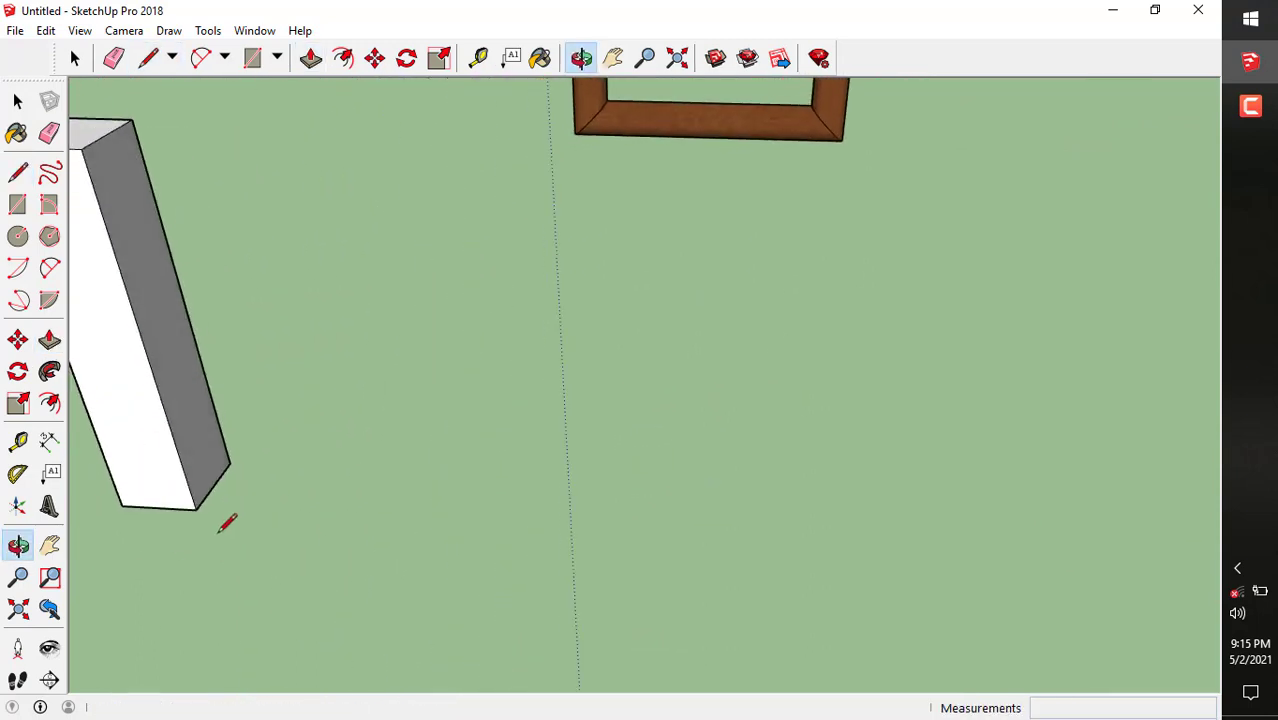
pyautogui.scroll(-4, 788, 340)
pyautogui.moveTo(691, 460); pyautogui.dragTo(385, 300, button='middle')
pyautogui.scroll(4, 434, 366)
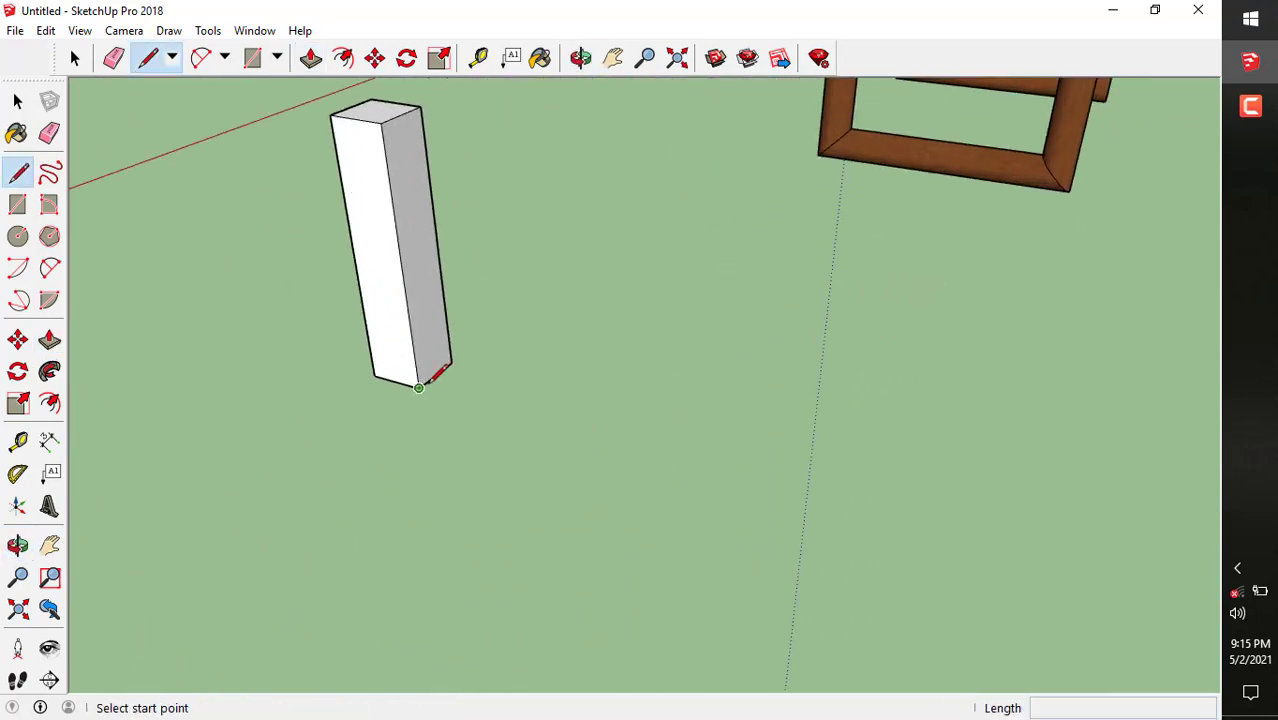
pyautogui.click(418, 388)
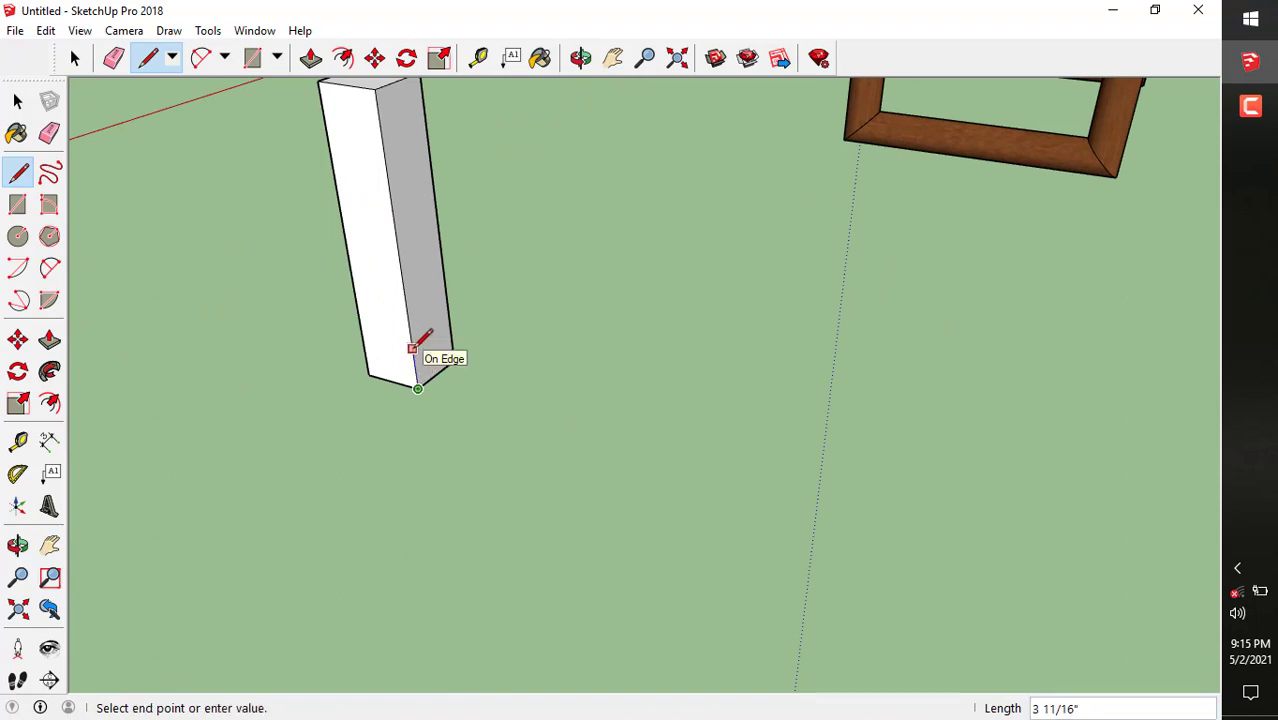
pyautogui.click(411, 333)
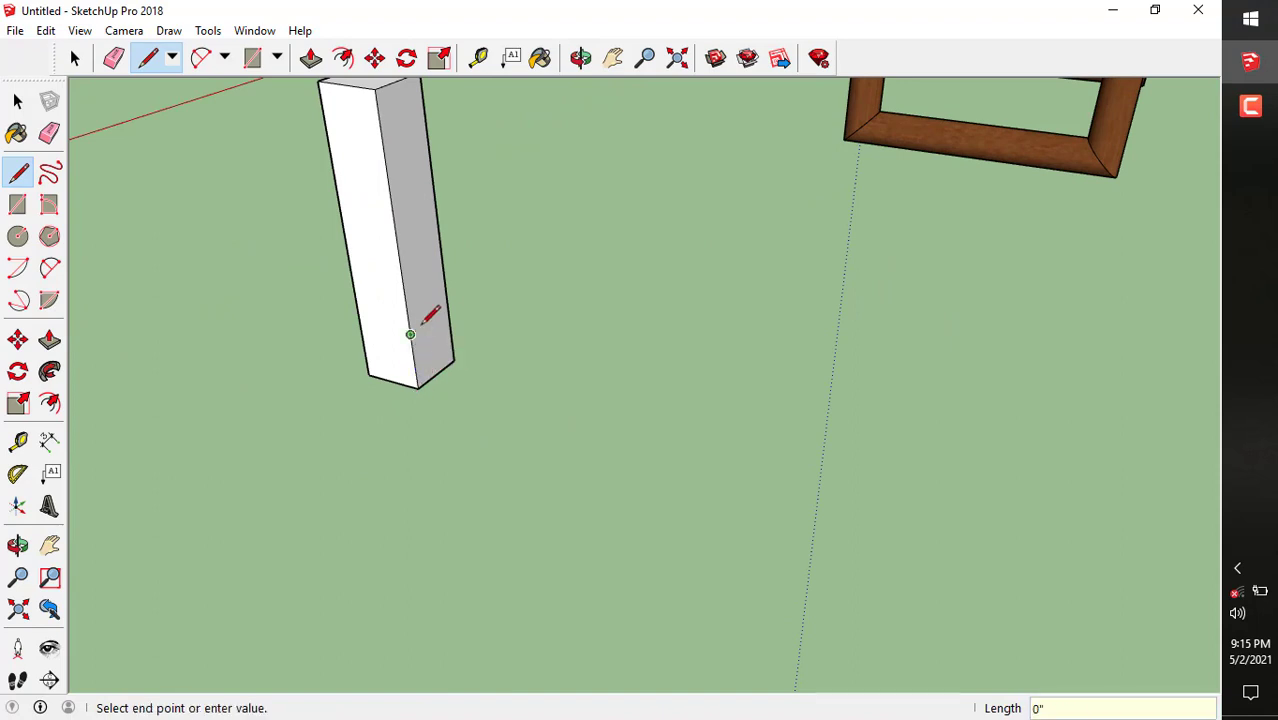
pyautogui.click(447, 307)
# Extrude the divided lower section of the post outward along the green axis to form a horizontal base bar
pyautogui.press('p')
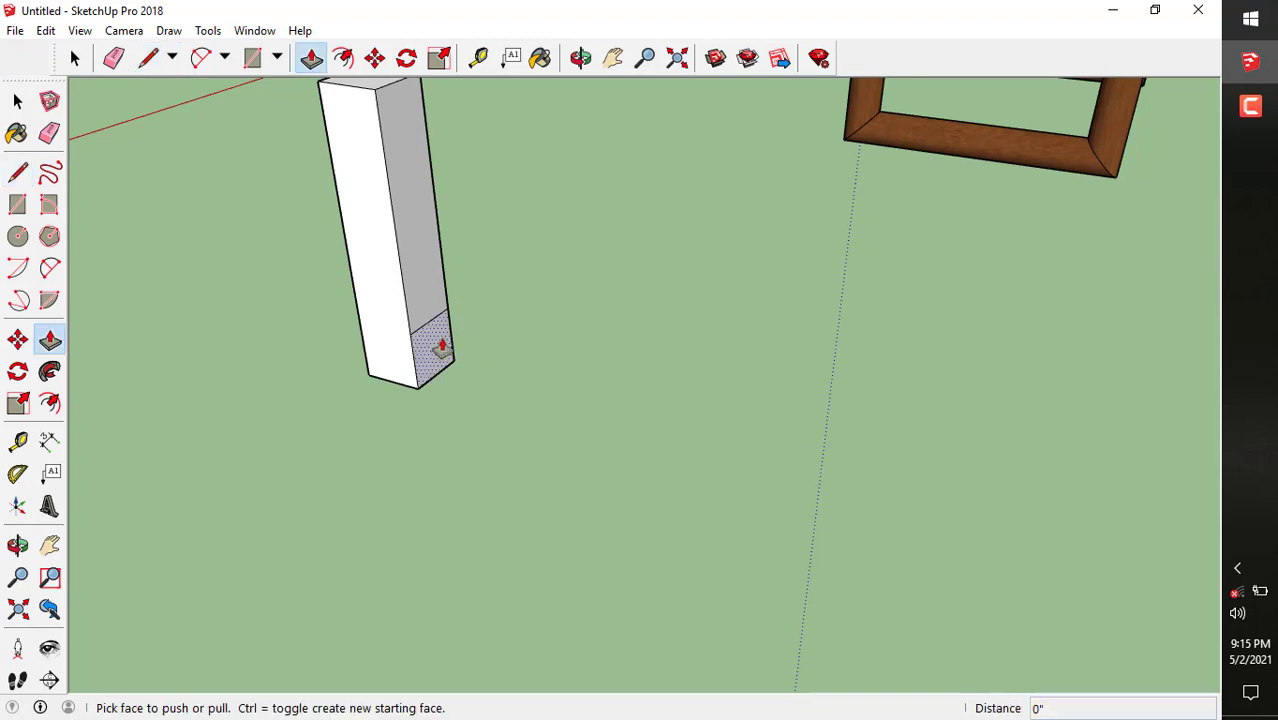
pyautogui.click(437, 351)
pyautogui.moveTo(437, 351); pyautogui.dragTo(491, 368, button='middle')
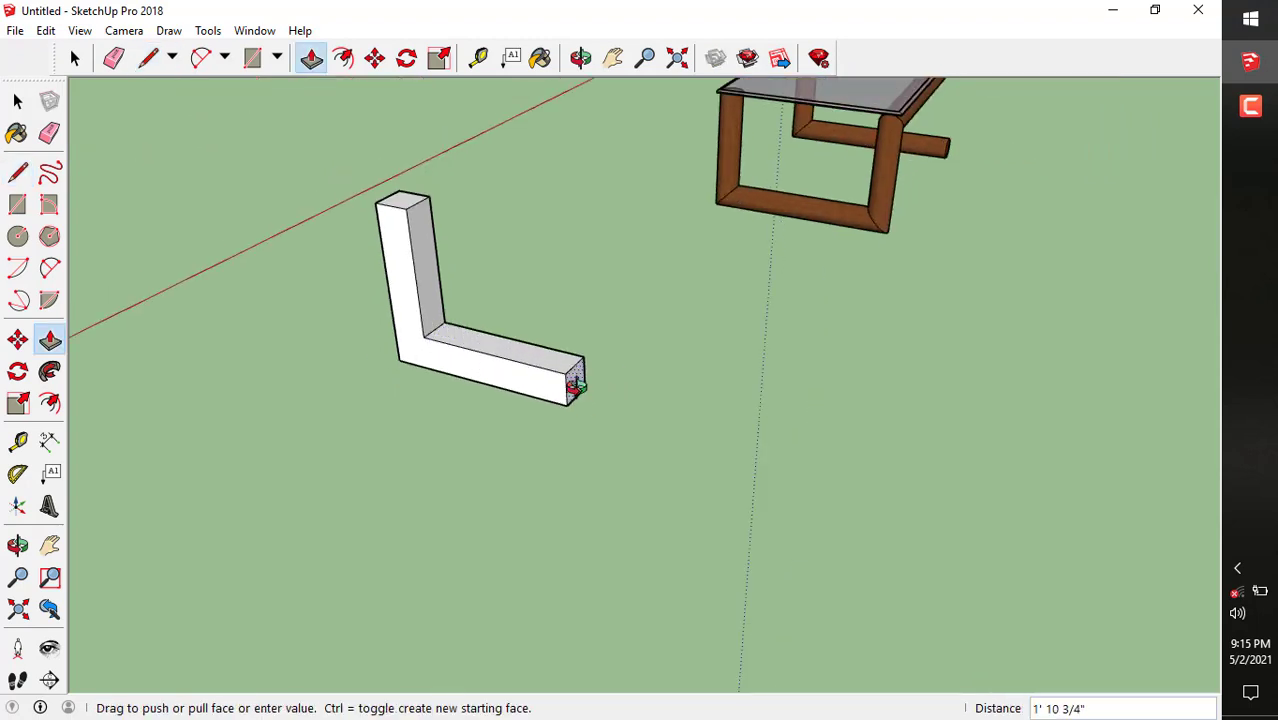
pyautogui.moveTo(571, 379); pyautogui.dragTo(710, 391, button='middle')
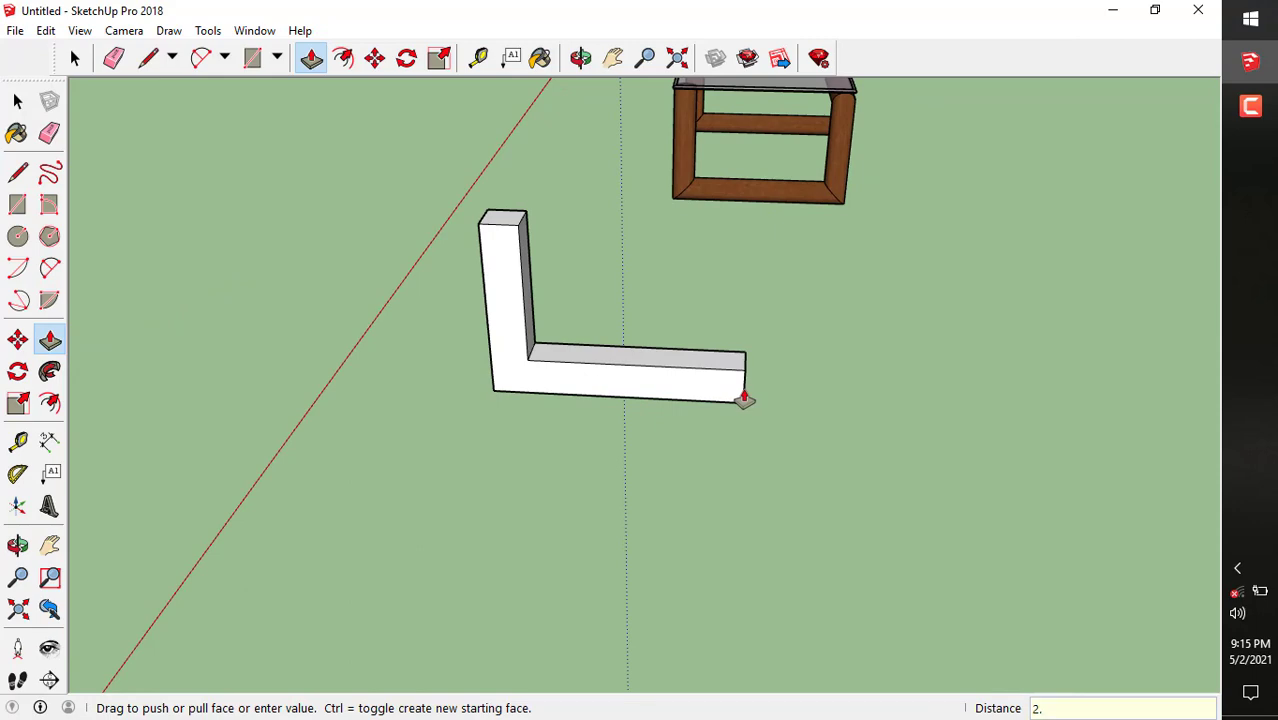
pyautogui.click(849, 391)
# Draw a line across the base bar's top face, 5" from its free end
pyautogui.moveTo(679, 423); pyautogui.dragTo(668, 502, button='middle')
pyautogui.scroll(4, 600, 467)
pyautogui.press('l')
pyautogui.scroll(2, 665, 502)
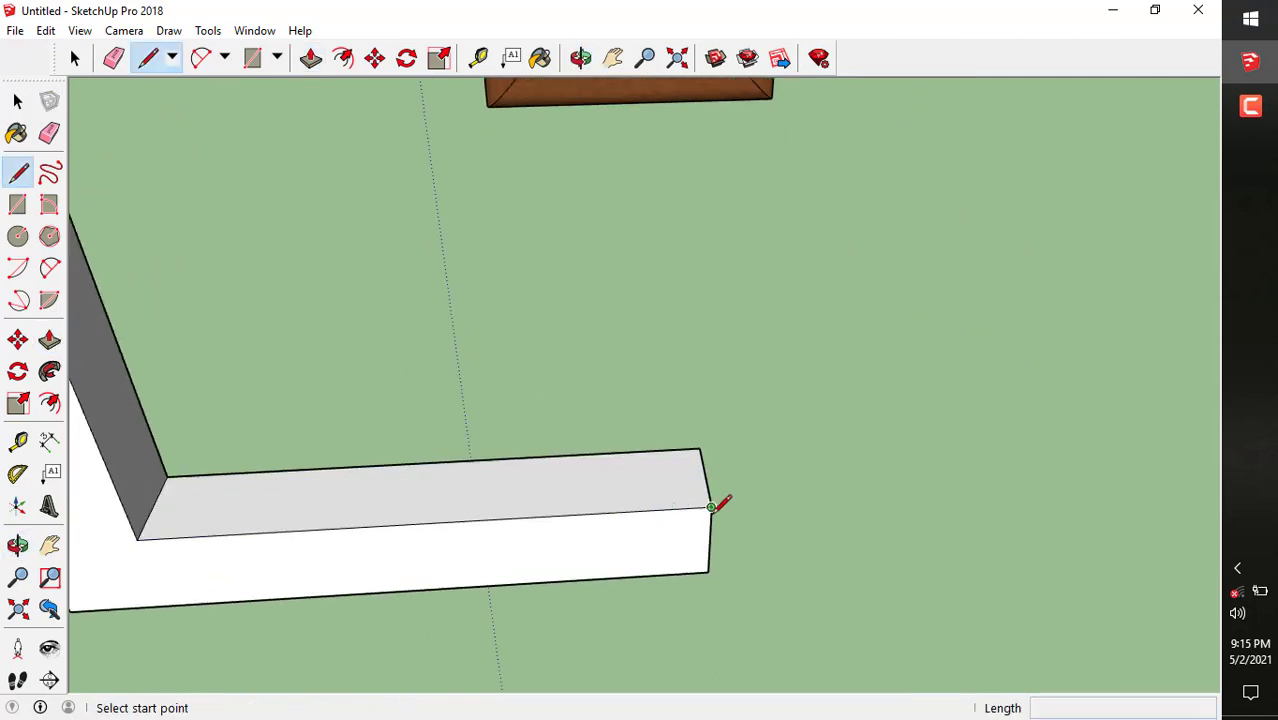
pyautogui.click(711, 507)
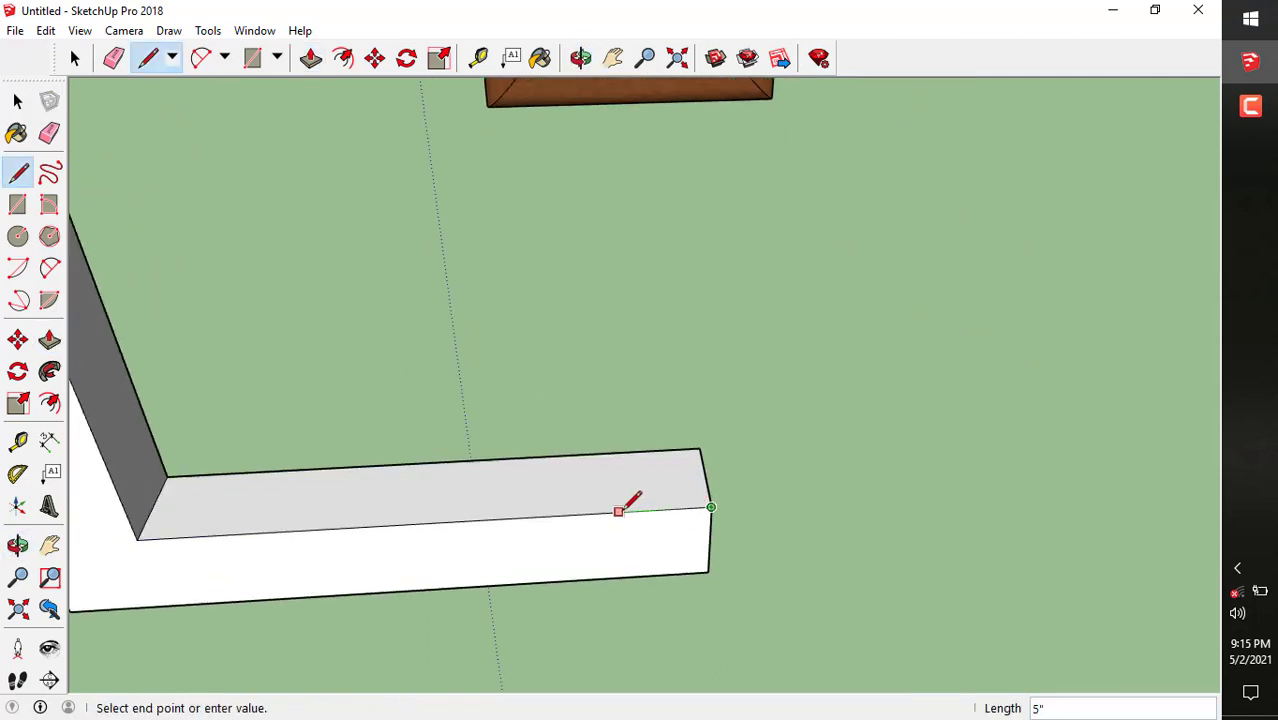
pyautogui.press('Escape')
pyautogui.click(618, 512)
pyautogui.click(614, 453)
# Extrude the end section of the base bar upward 1' 7", matching the height of the first leg
pyautogui.scroll(-3, 657, 455)
pyautogui.moveTo(659, 455); pyautogui.dragTo(725, 463, button='middle')
pyautogui.moveTo(532, 469); pyautogui.dragTo(815, 449, button='middle')
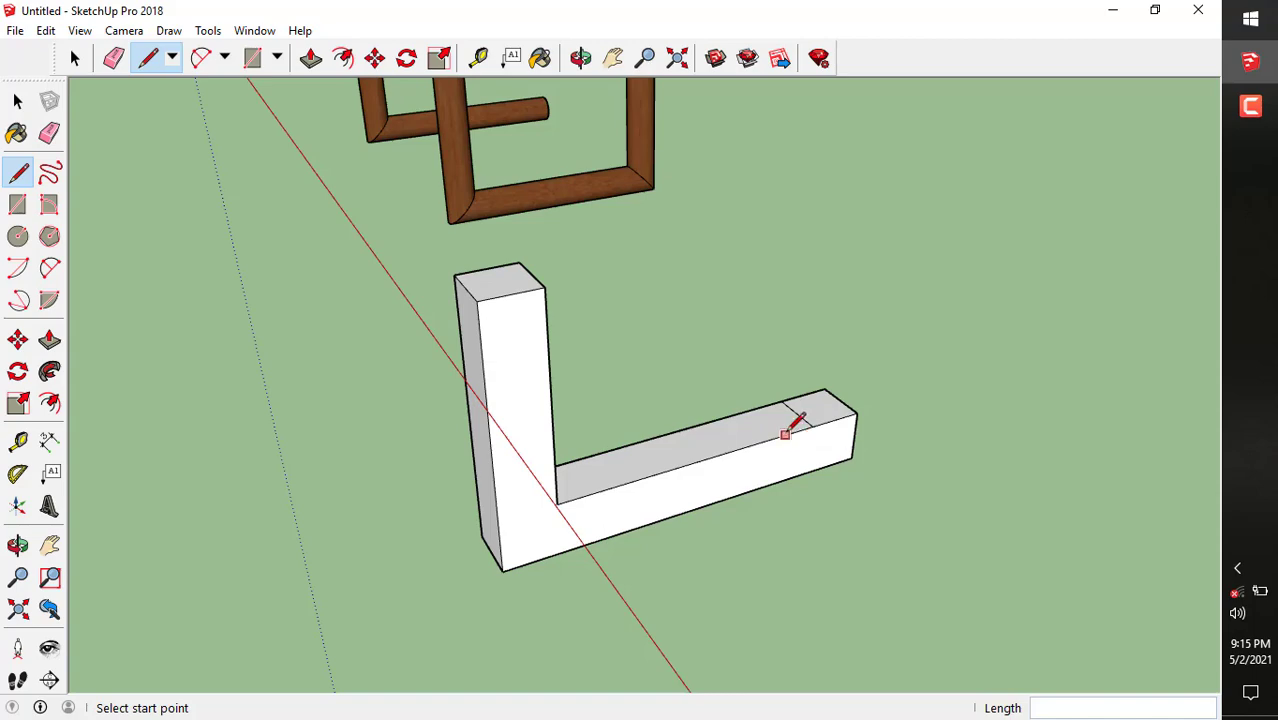
pyautogui.press('p')
pyautogui.moveTo(824, 411); pyautogui.dragTo(545, 302)
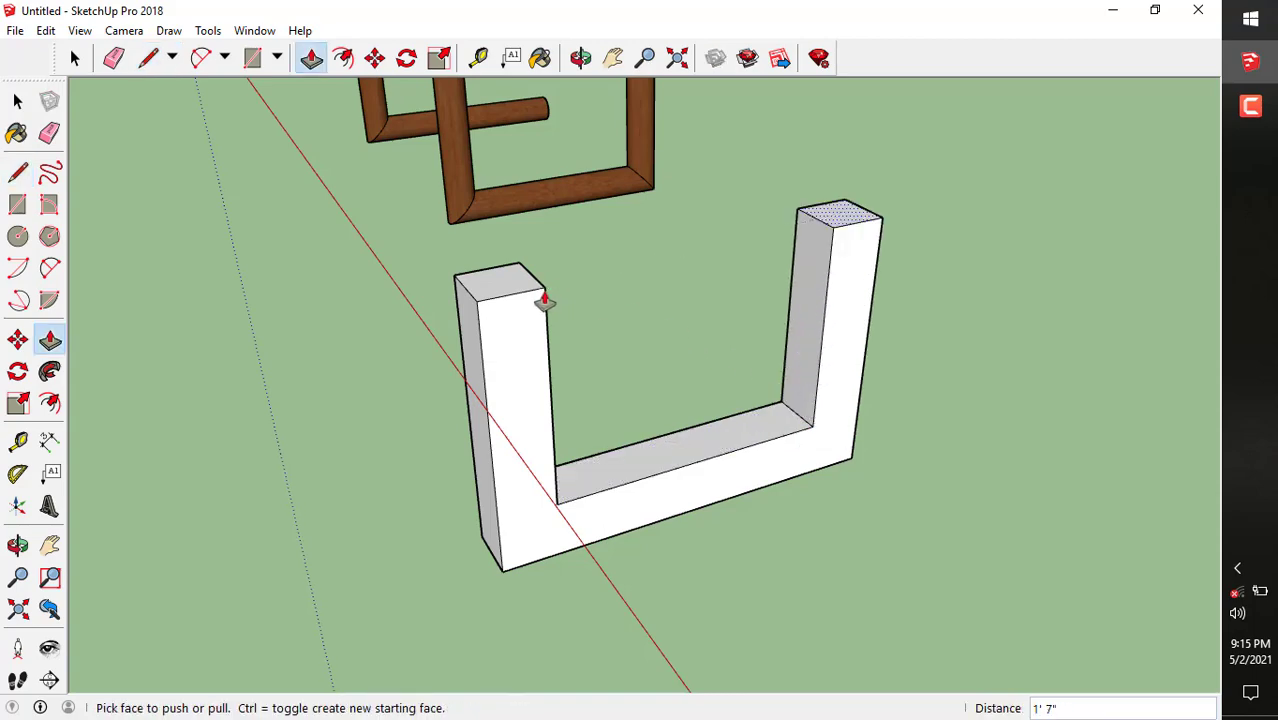
# Draw a line across the far leg's side face toward the glass table, 5" below its top
pyautogui.moveTo(620, 394); pyautogui.dragTo(887, 354, button='middle')
pyautogui.scroll(-2, 887, 354)
pyautogui.scroll(-3, 762, 390)
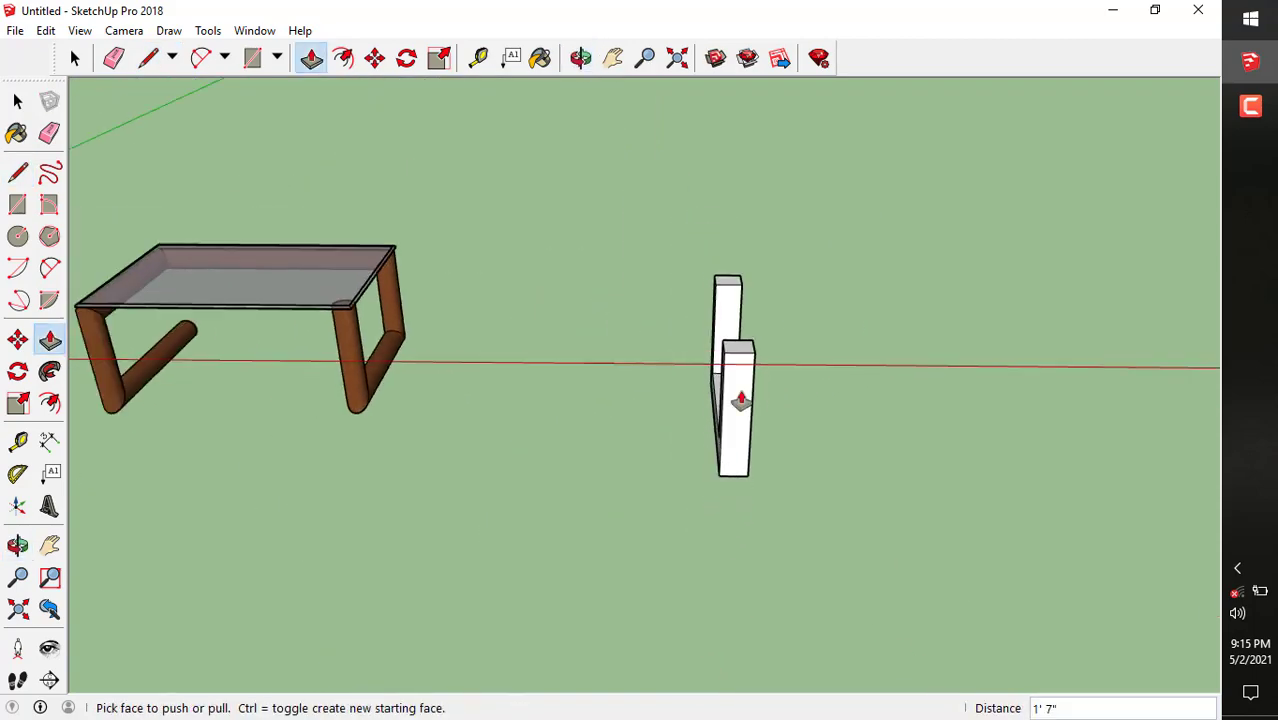
pyautogui.moveTo(741, 400); pyautogui.dragTo(765, 337, button='middle')
pyautogui.scroll(2, 690, 291)
pyautogui.moveTo(656, 291); pyautogui.dragTo(699, 291, button='middle')
pyautogui.scroll(4, 693, 288)
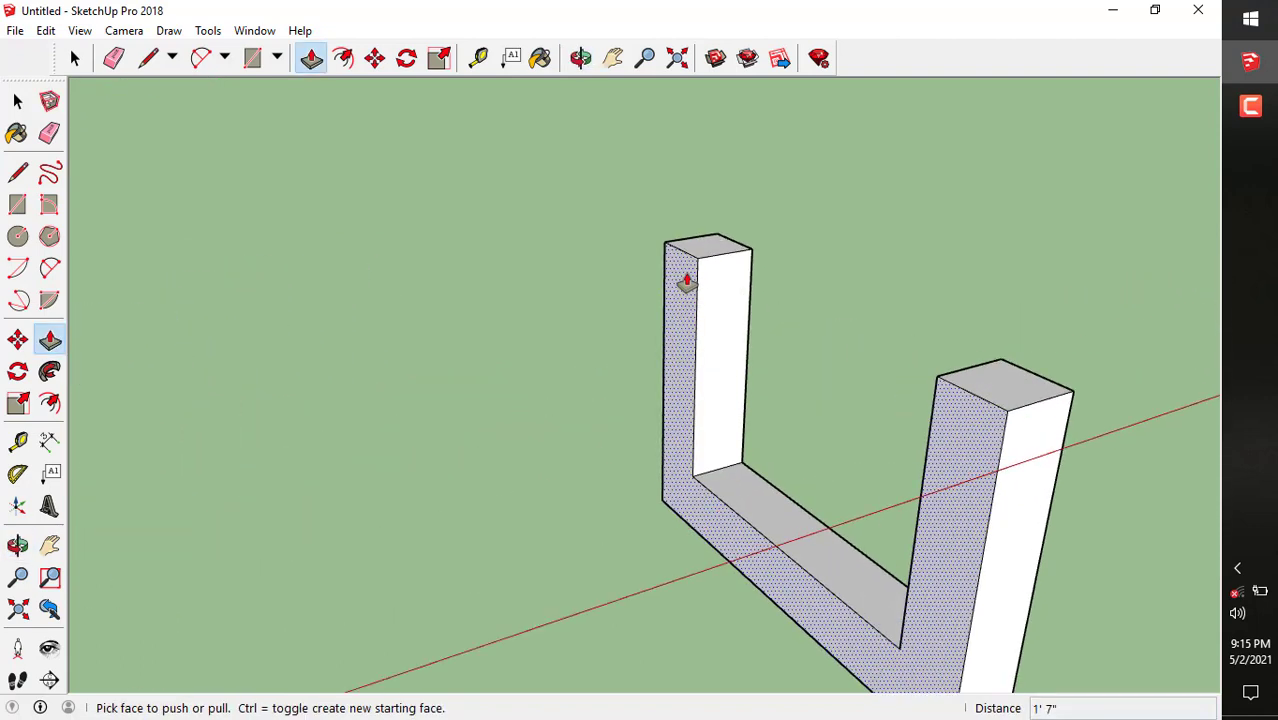
pyautogui.scroll(3, 686, 283)
pyautogui.press('l')
pyautogui.click(654, 220)
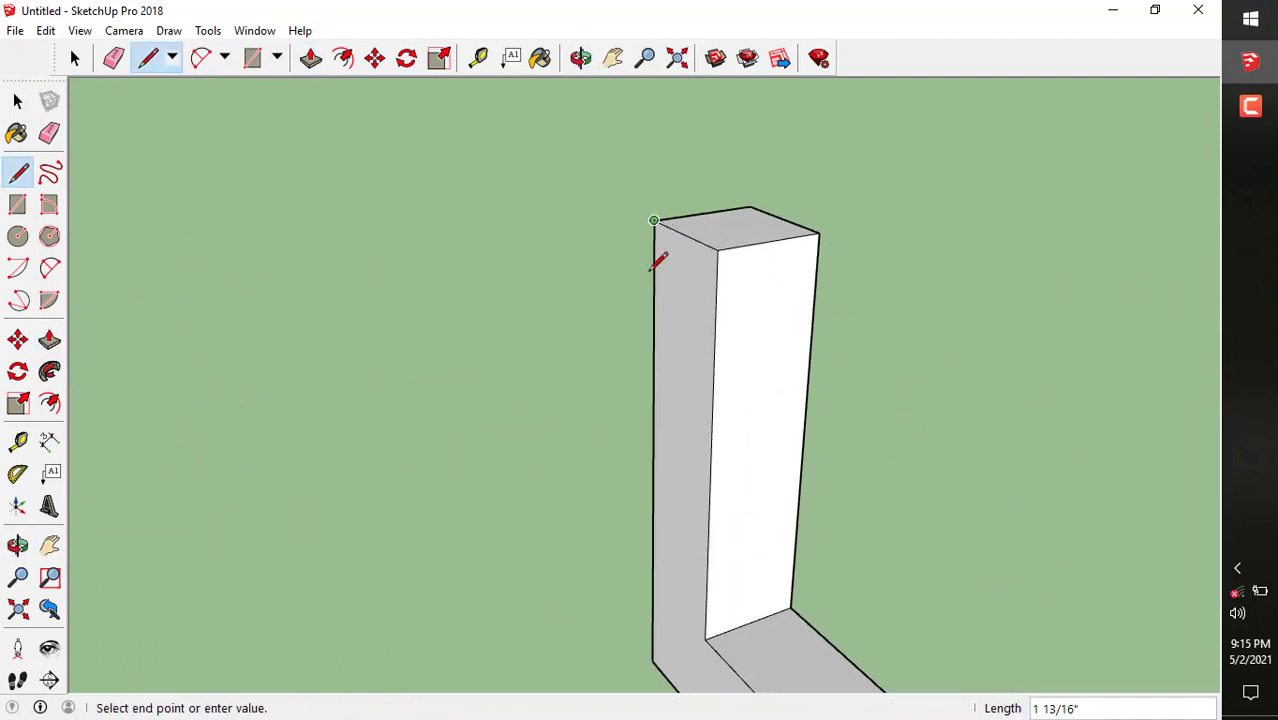
pyautogui.click(652, 328)
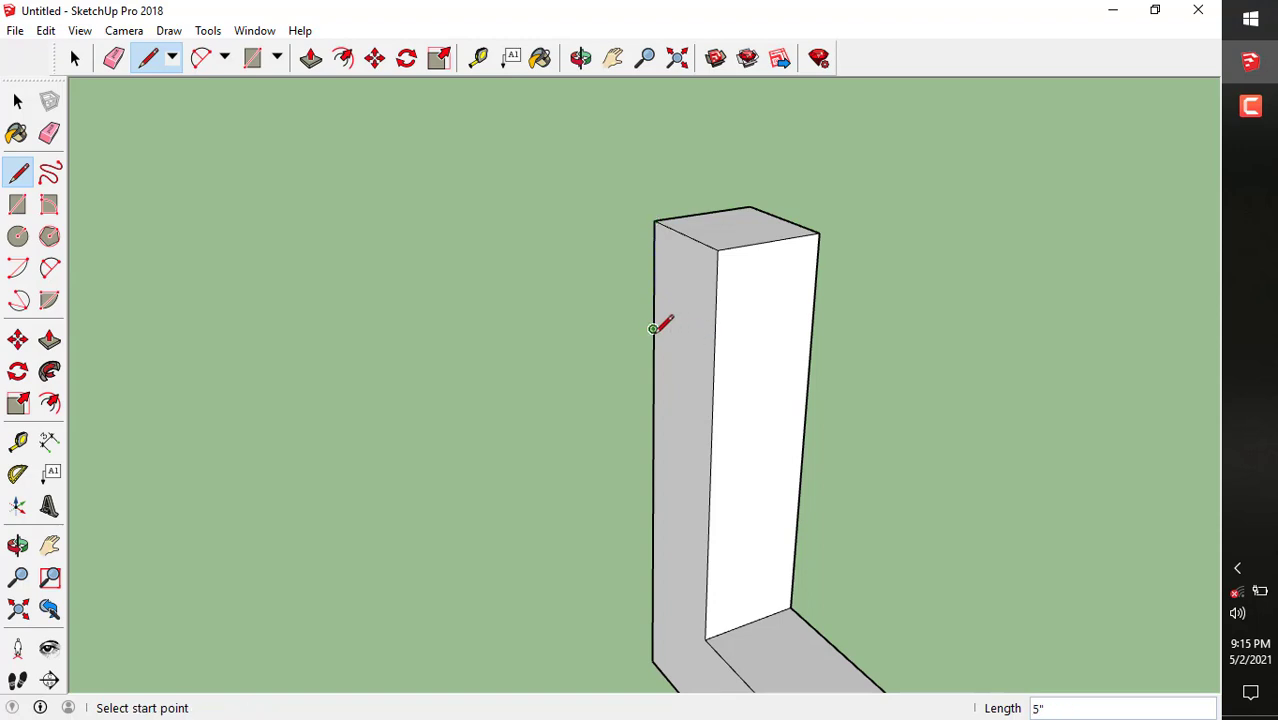
pyautogui.click(652, 328)
pyautogui.click(713, 350)
# Extrude the leg's upper side section 3' 6" toward the glass table to form a horizontal top rail
pyautogui.scroll(-3, 718, 352)
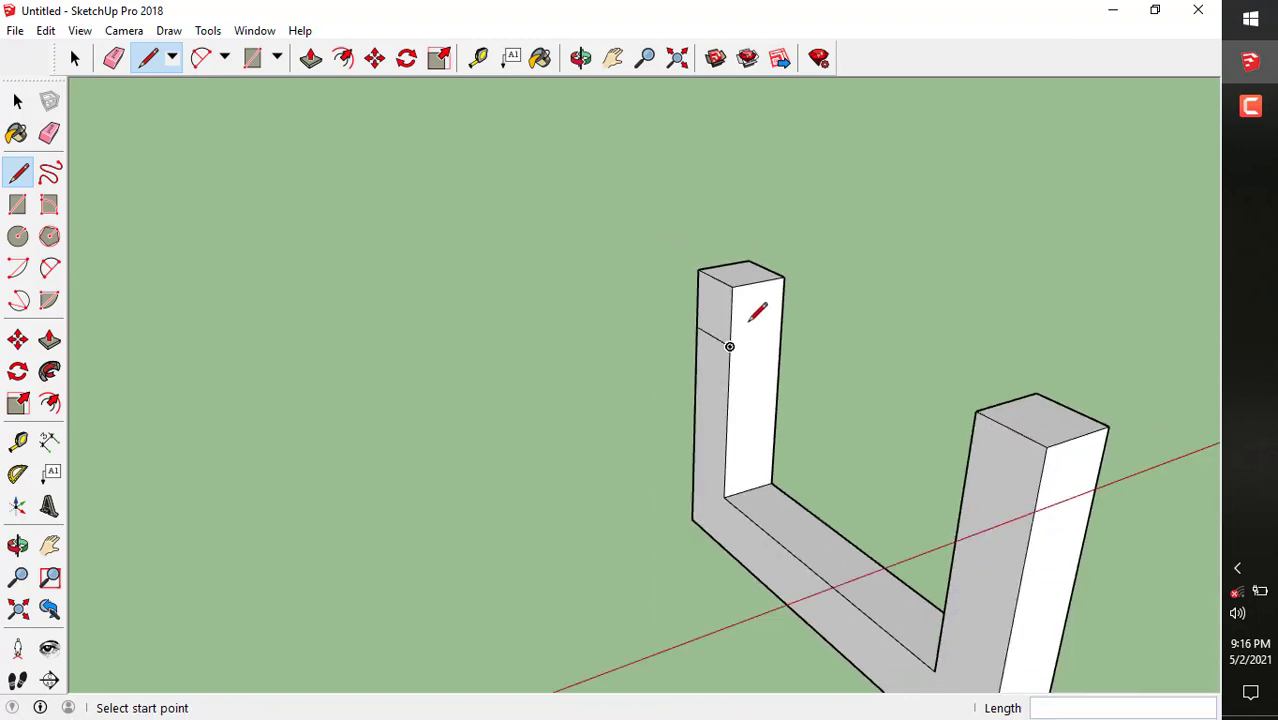
pyautogui.press('p')
pyautogui.click(719, 314)
pyautogui.scroll(-3, 719, 314)
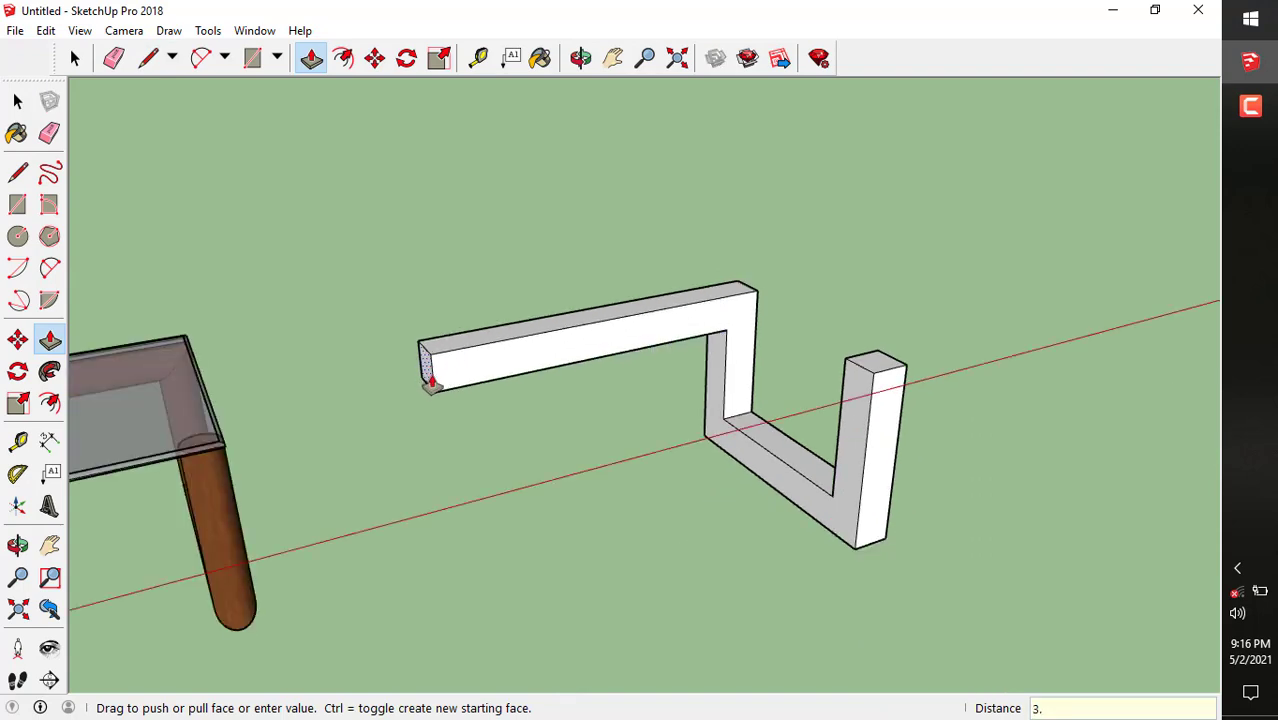
pyautogui.press('Return')
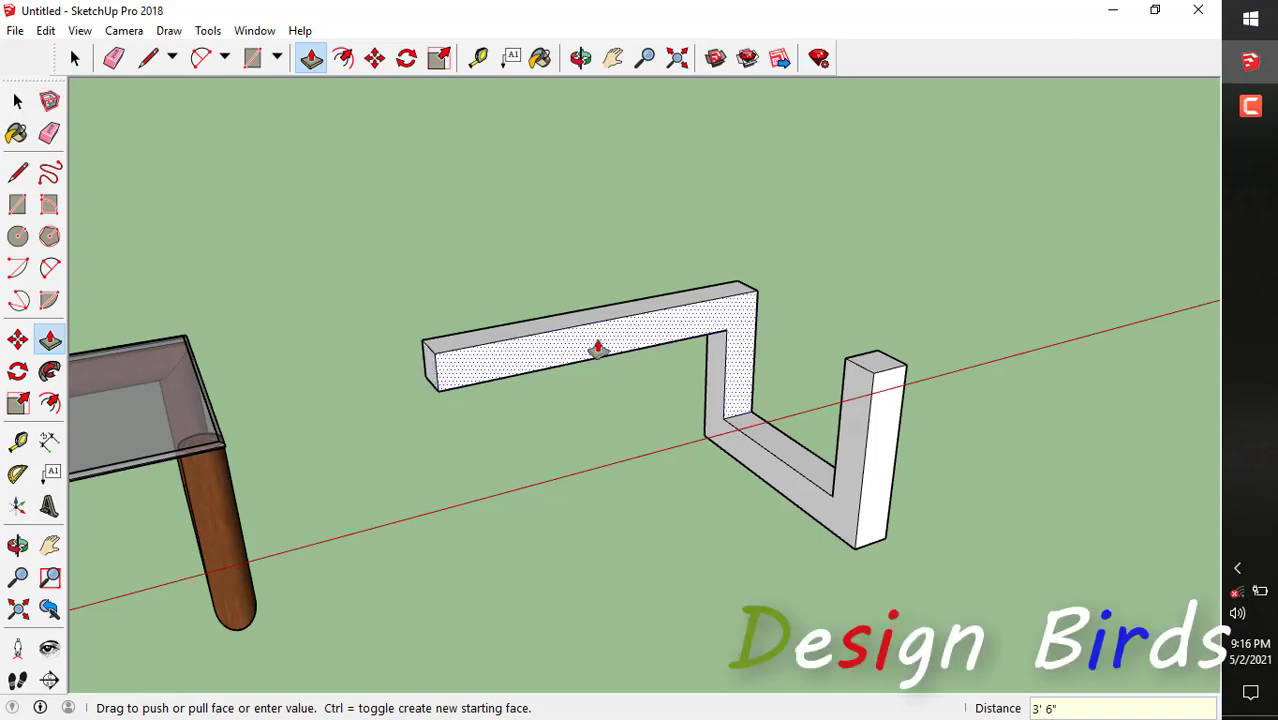
# Extend the end face of the top rail by 6"
pyautogui.moveTo(599, 348); pyautogui.dragTo(862, 288, button='middle')
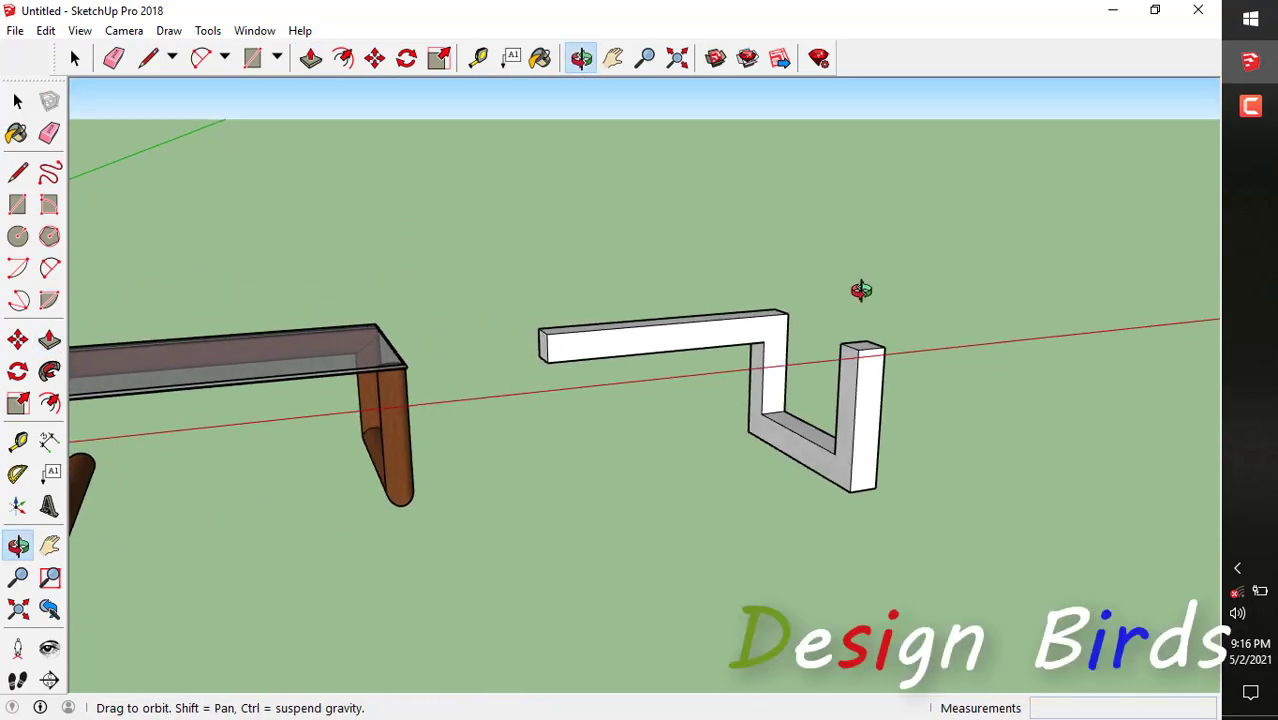
pyautogui.moveTo(562, 357); pyautogui.dragTo(531, 359, button='middle')
pyautogui.click(528, 361)
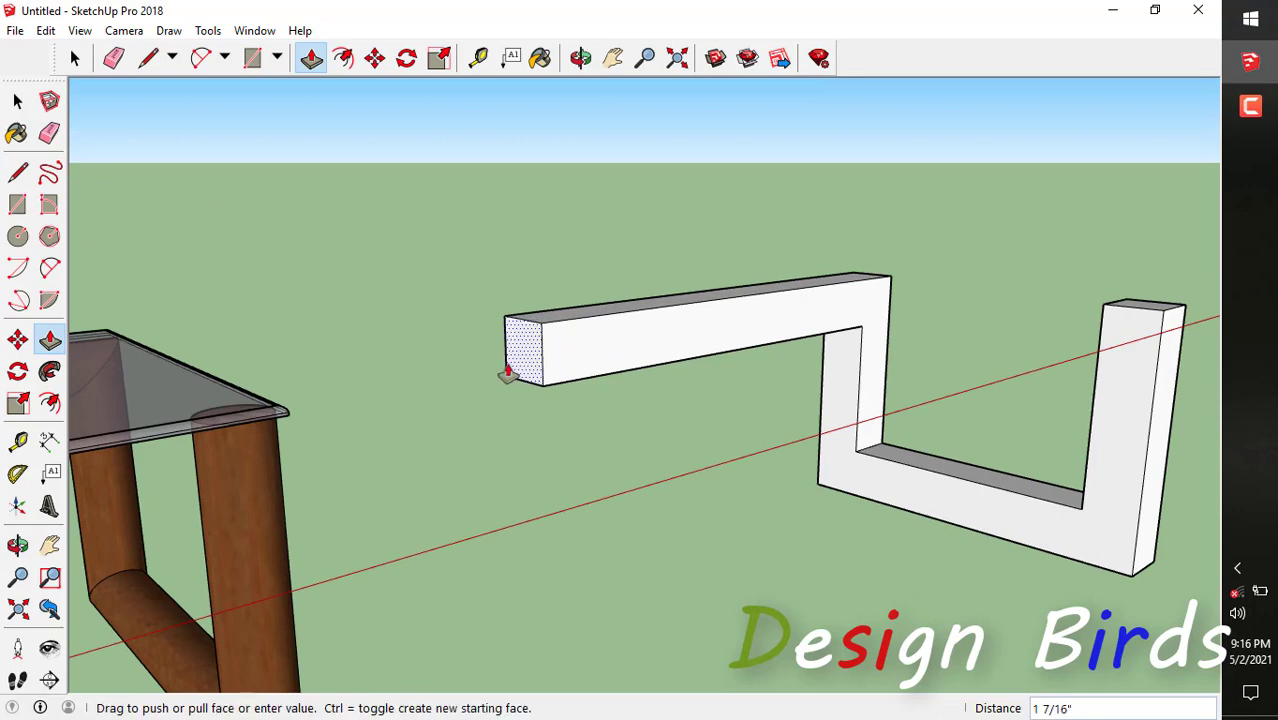
pyautogui.write('6')
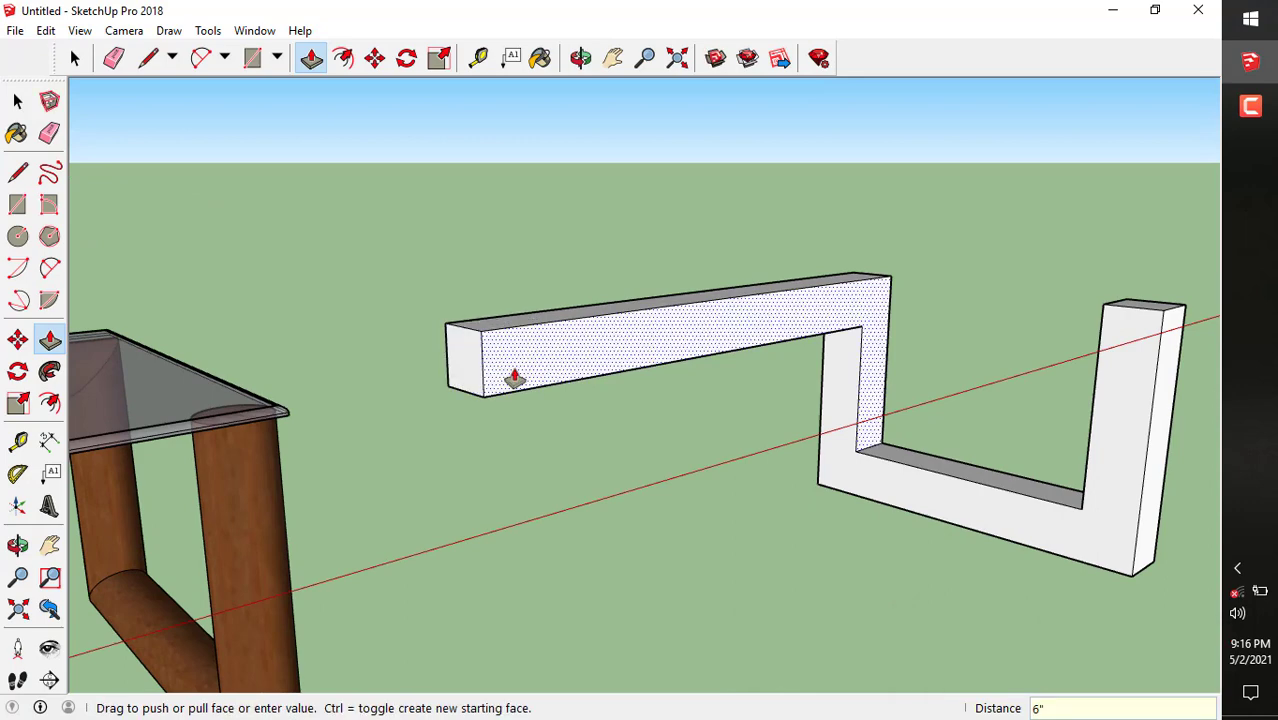
pyautogui.press('Return')
# Draw a line across the top rail's inner side face, 5" from its free end
pyautogui.moveTo(516, 374); pyautogui.dragTo(685, 346, button='middle')
pyautogui.scroll(-4, 714, 338)
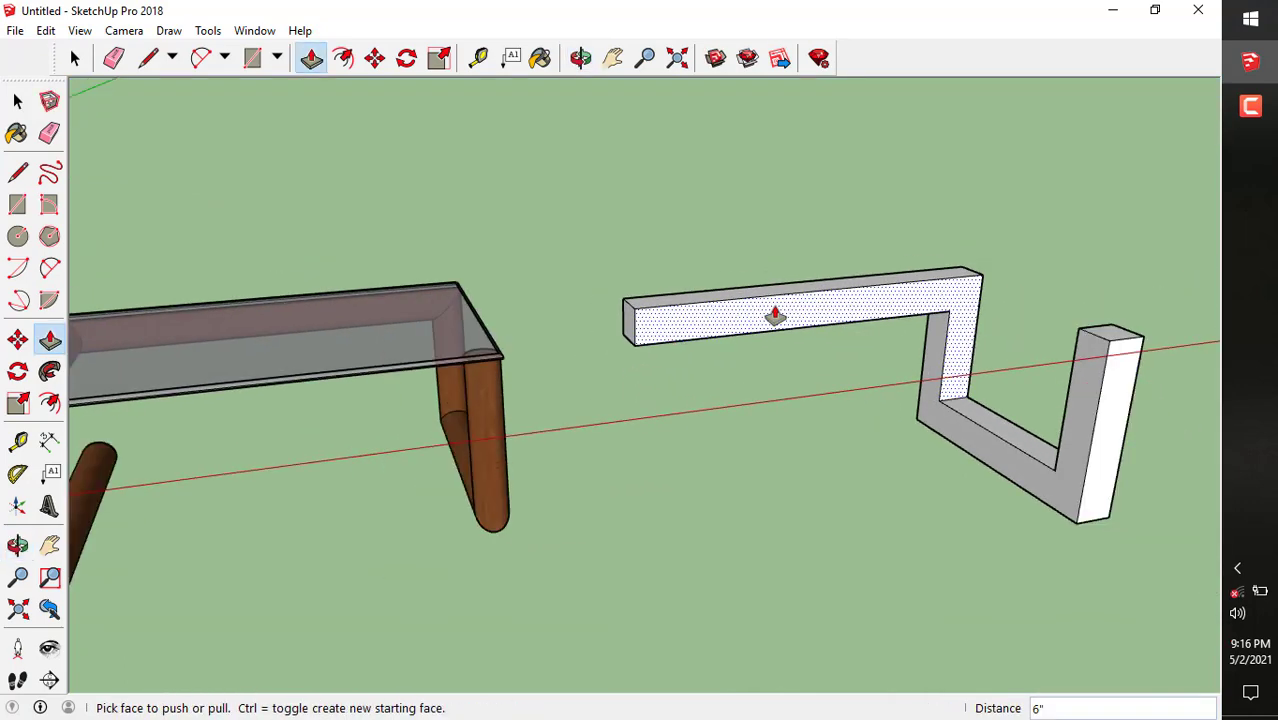
pyautogui.scroll(3, 688, 325)
pyautogui.press('l')
pyautogui.scroll(2, 708, 314)
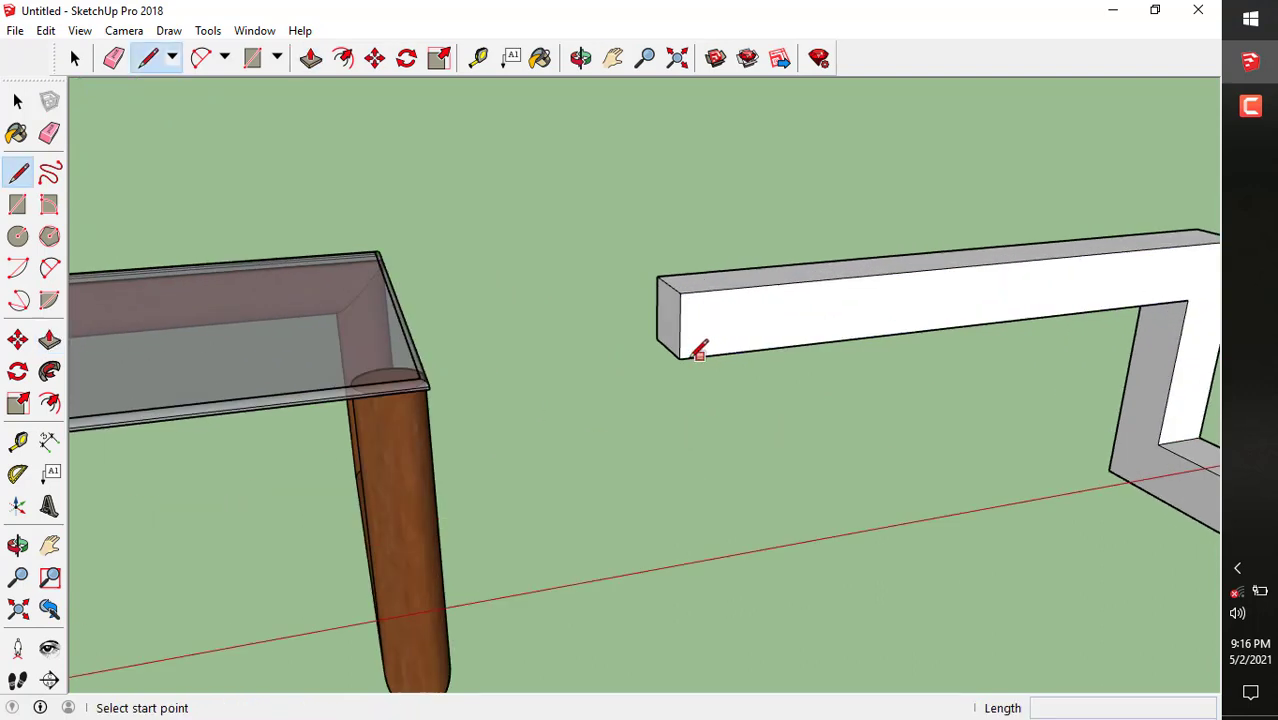
pyautogui.click(679, 358)
pyautogui.press('Escape')
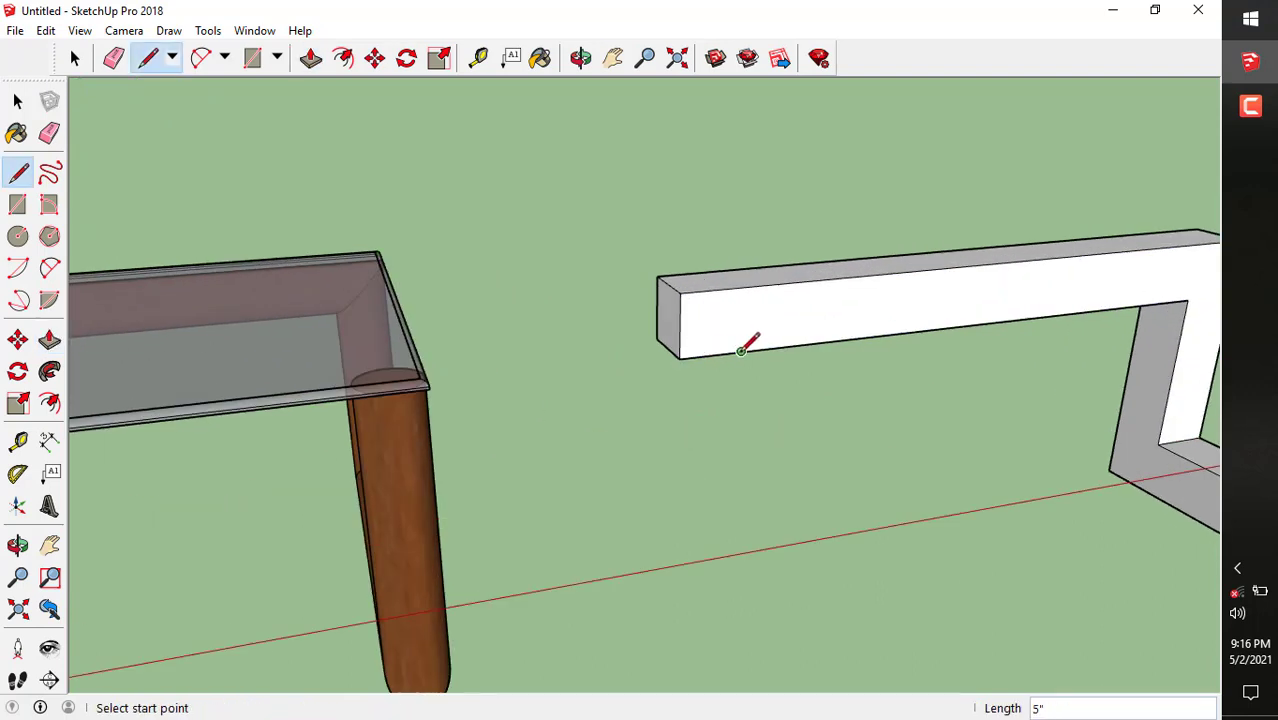
pyautogui.click(741, 351)
pyautogui.click(743, 285)
pyautogui.scroll(-3, 756, 300)
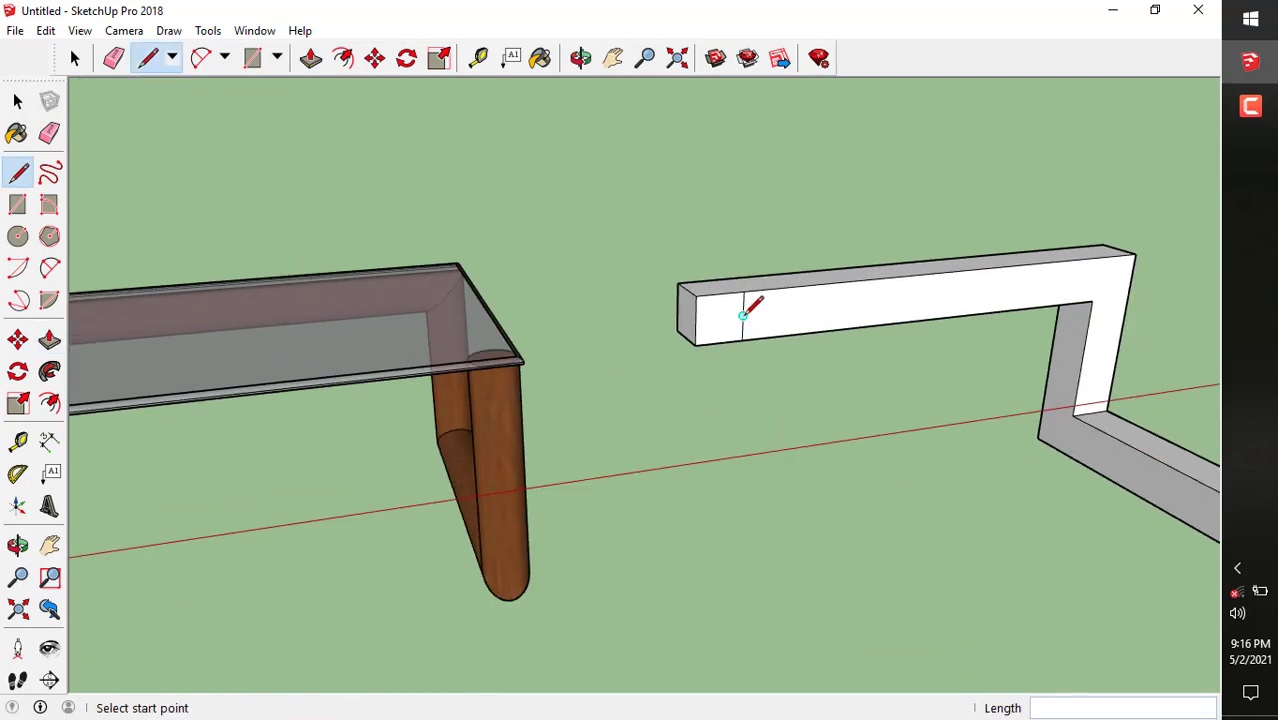
# Extrude the marked end section of the rail 2' 6" sideways, flush with the first leg's outer corner
pyautogui.press('p')
pyautogui.scroll(-2, 720, 322)
pyautogui.click(694, 312)
pyautogui.scroll(-2, 680, 322)
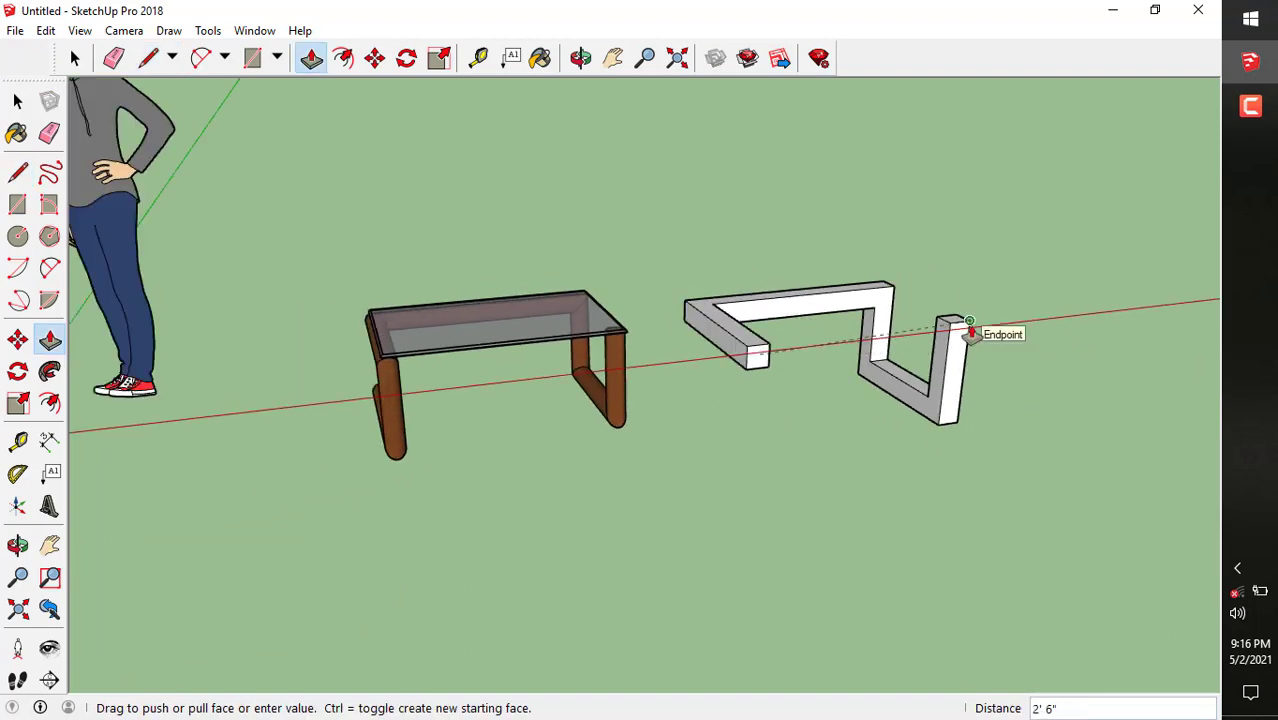
pyautogui.click(970, 321)
# Draw a line across the underside of the new top crossbar, 5" from its free end
pyautogui.moveTo(911, 361); pyautogui.dragTo(862, 290, button='middle')
pyautogui.scroll(4, 764, 350)
pyautogui.moveTo(757, 345); pyautogui.dragTo(732, 175, button='middle')
pyautogui.scroll(2, 727, 236)
pyautogui.moveTo(725, 250); pyautogui.dragTo(721, 270, button='middle')
pyautogui.scroll(2, 711, 258)
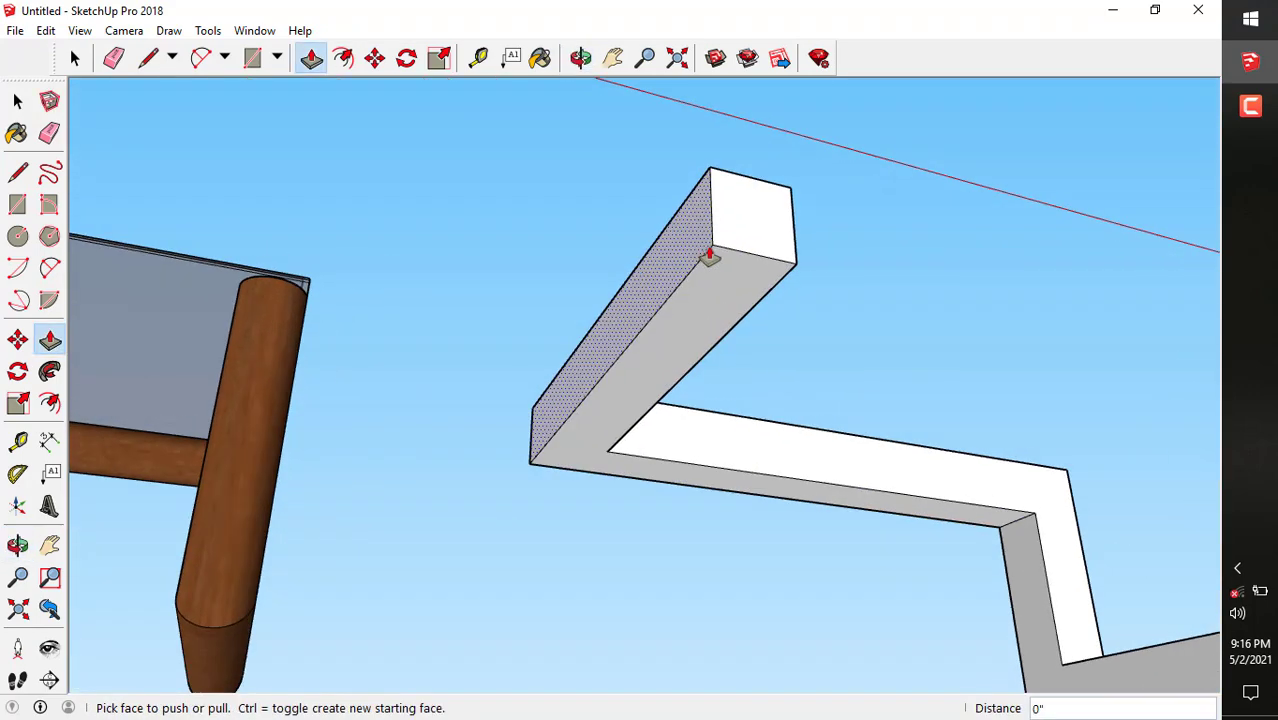
pyautogui.press('l')
pyautogui.scroll(1, 716, 245)
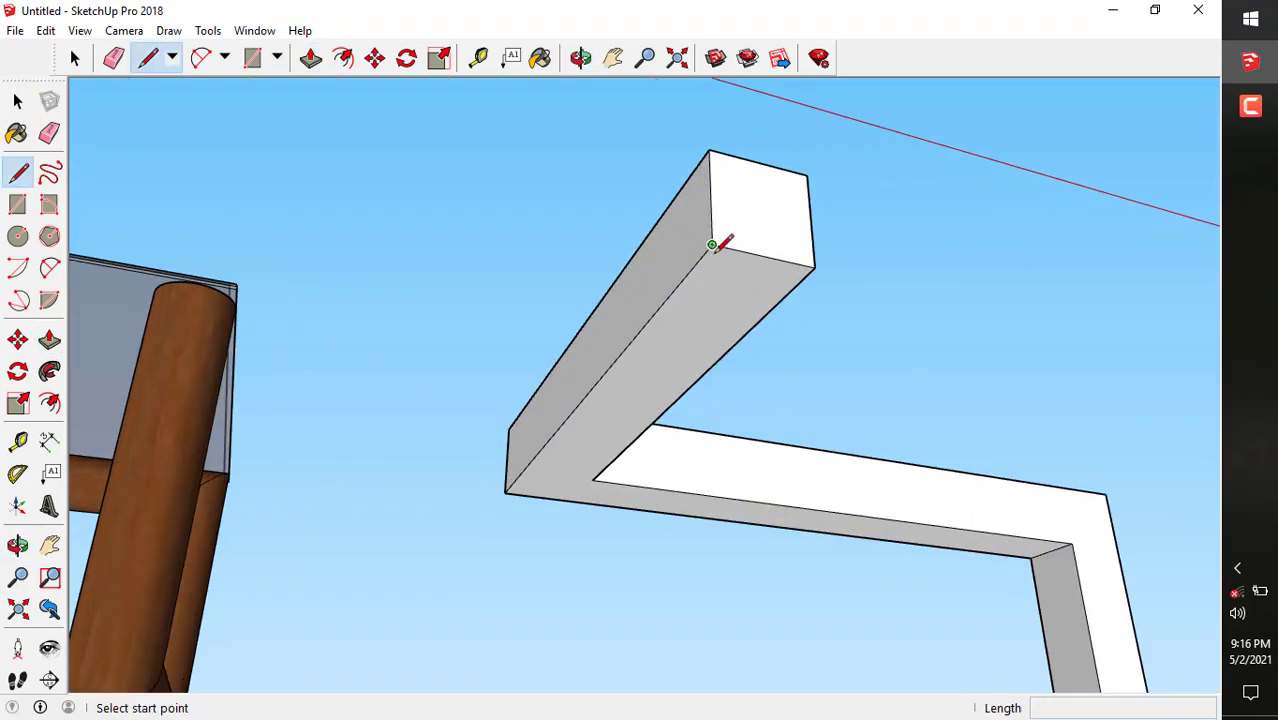
pyautogui.click(712, 245)
pyautogui.click(666, 299)
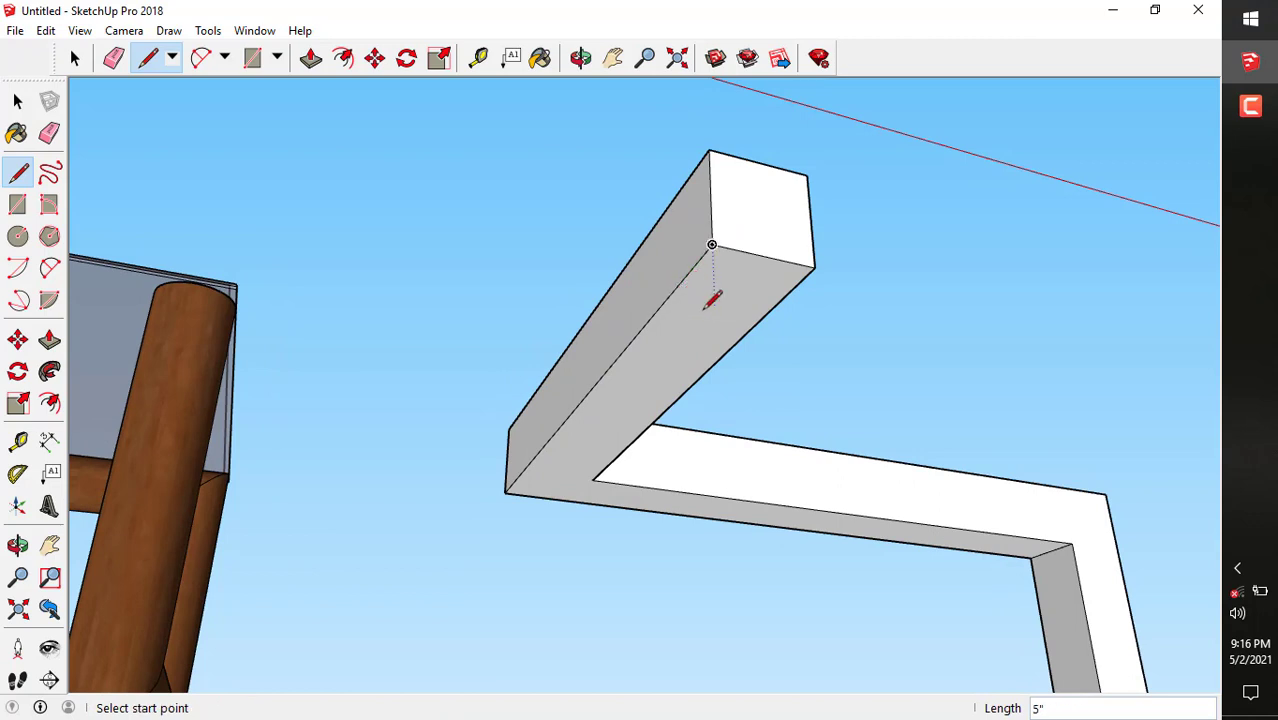
pyautogui.click(666, 299)
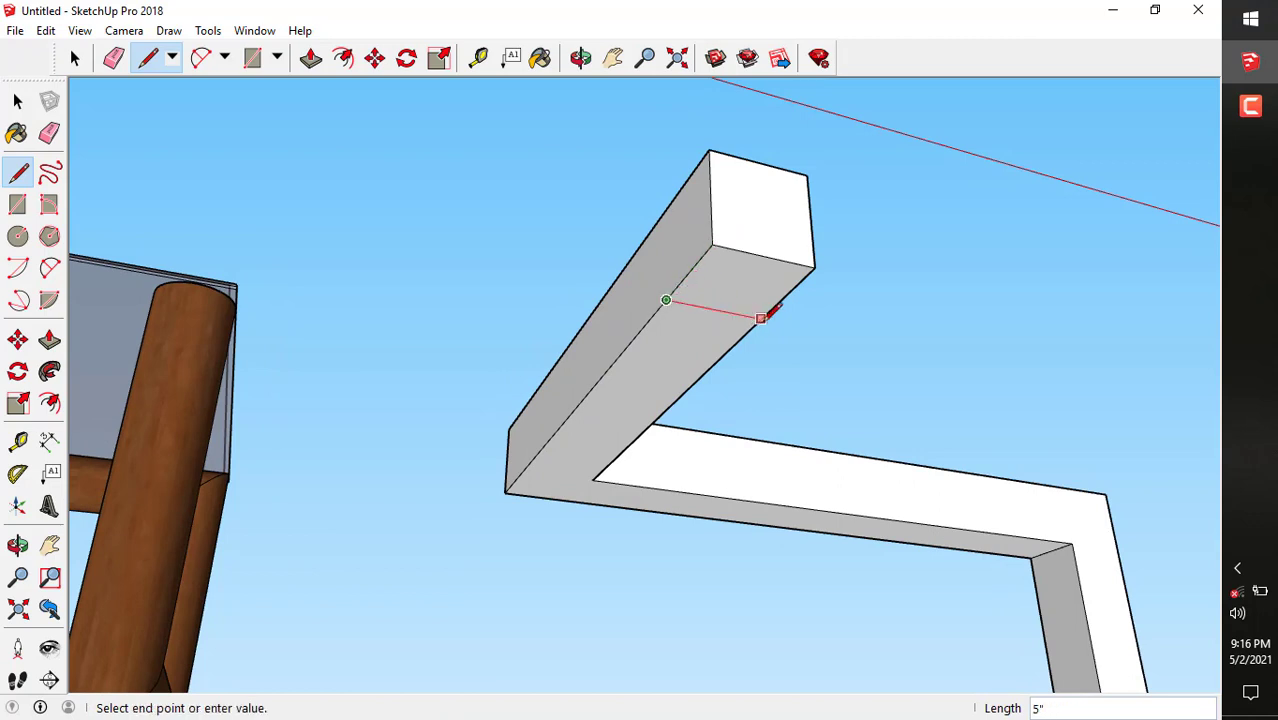
pyautogui.click(761, 318)
pyautogui.scroll(-3, 760, 280)
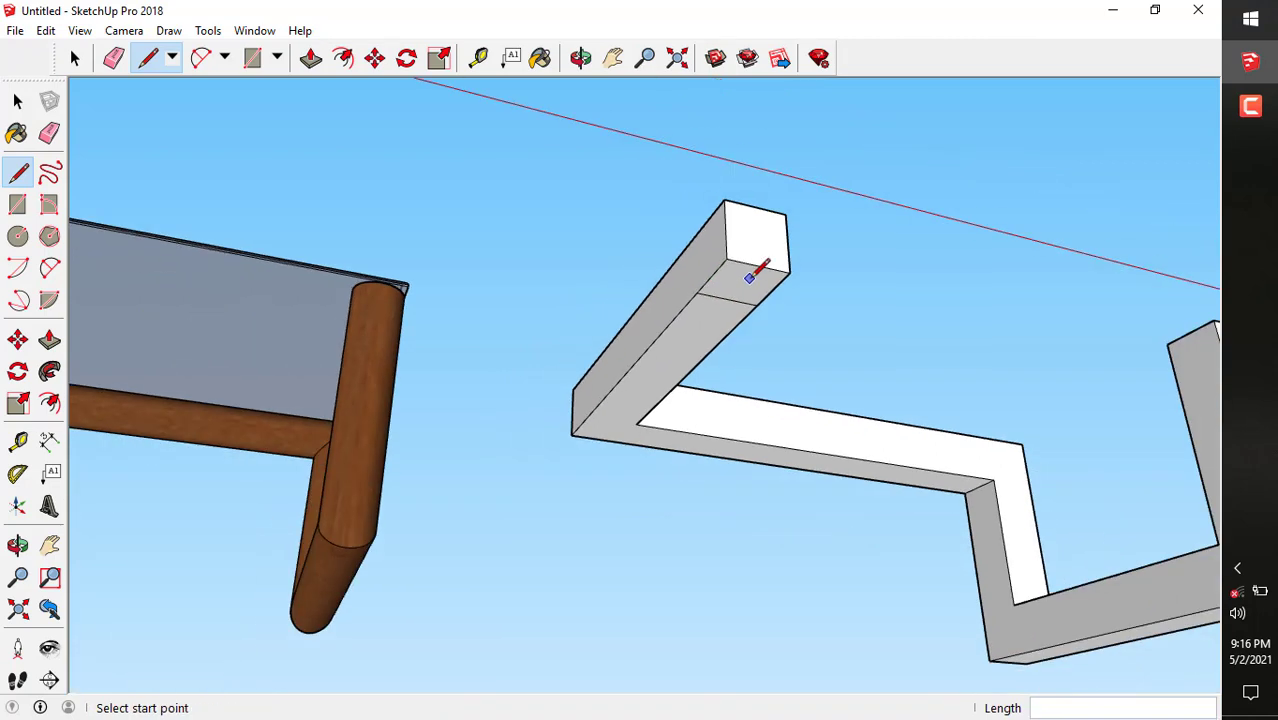
# Extrude the marked underside section down 1' 7" to form a leg reaching the opposite base bar's bottom level
pyautogui.press('p')
pyautogui.click(746, 288)
pyautogui.scroll(-3, 746, 288)
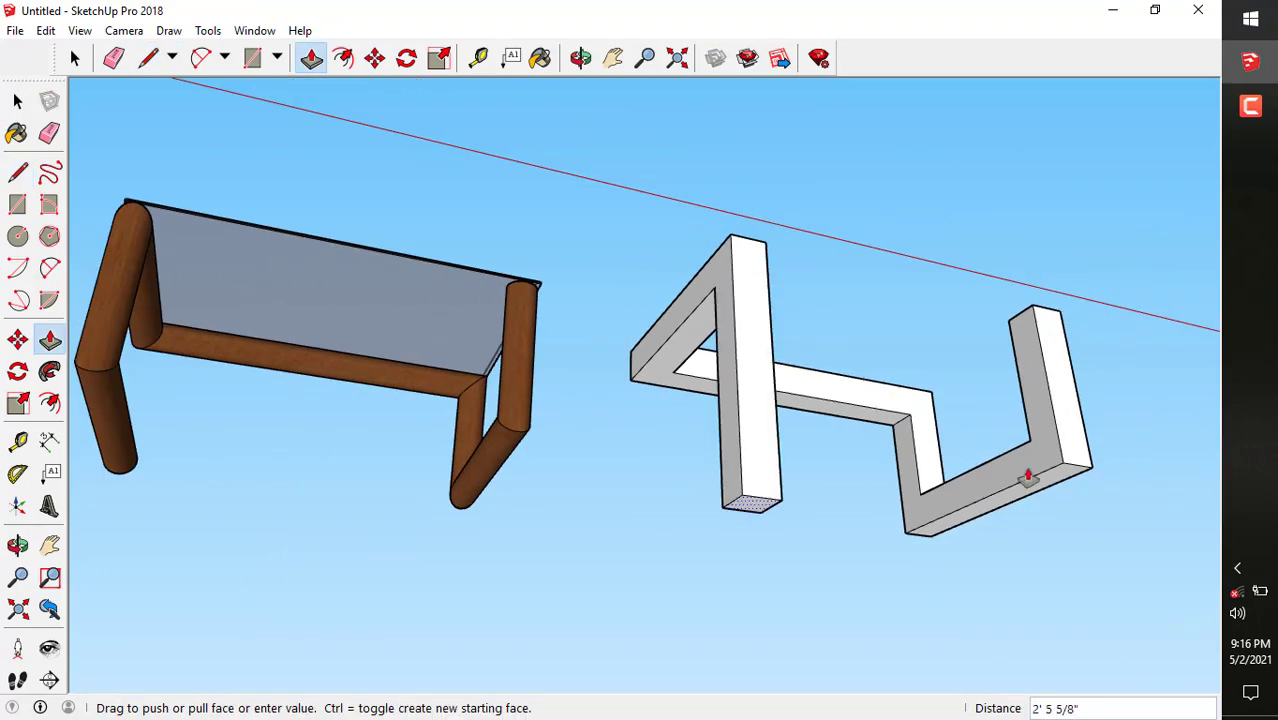
pyautogui.click(1059, 465)
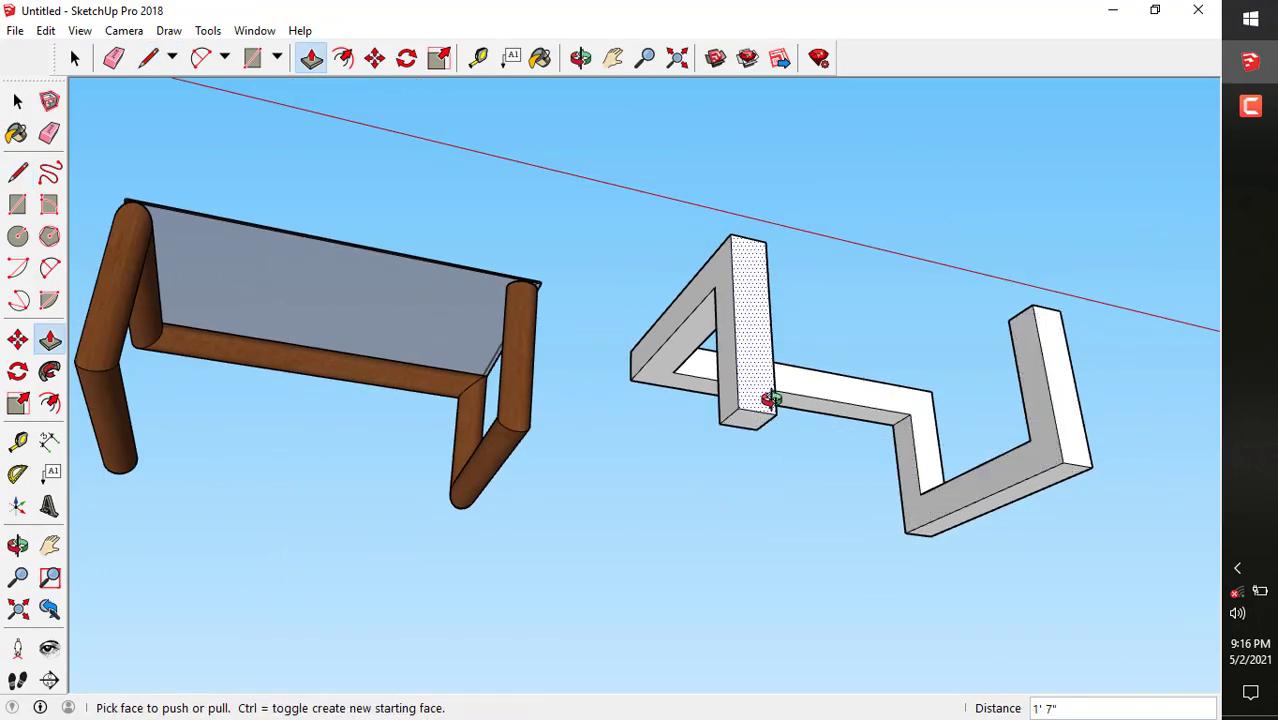
# Draw a line across the new leg's inner face, 5" above its bottom end
pyautogui.moveTo(767, 397); pyautogui.dragTo(739, 305, button='middle')
pyautogui.scroll(-3, 516, 315)
pyautogui.moveTo(516, 315); pyautogui.dragTo(536, 351, button='middle')
pyautogui.scroll(6, 528, 274)
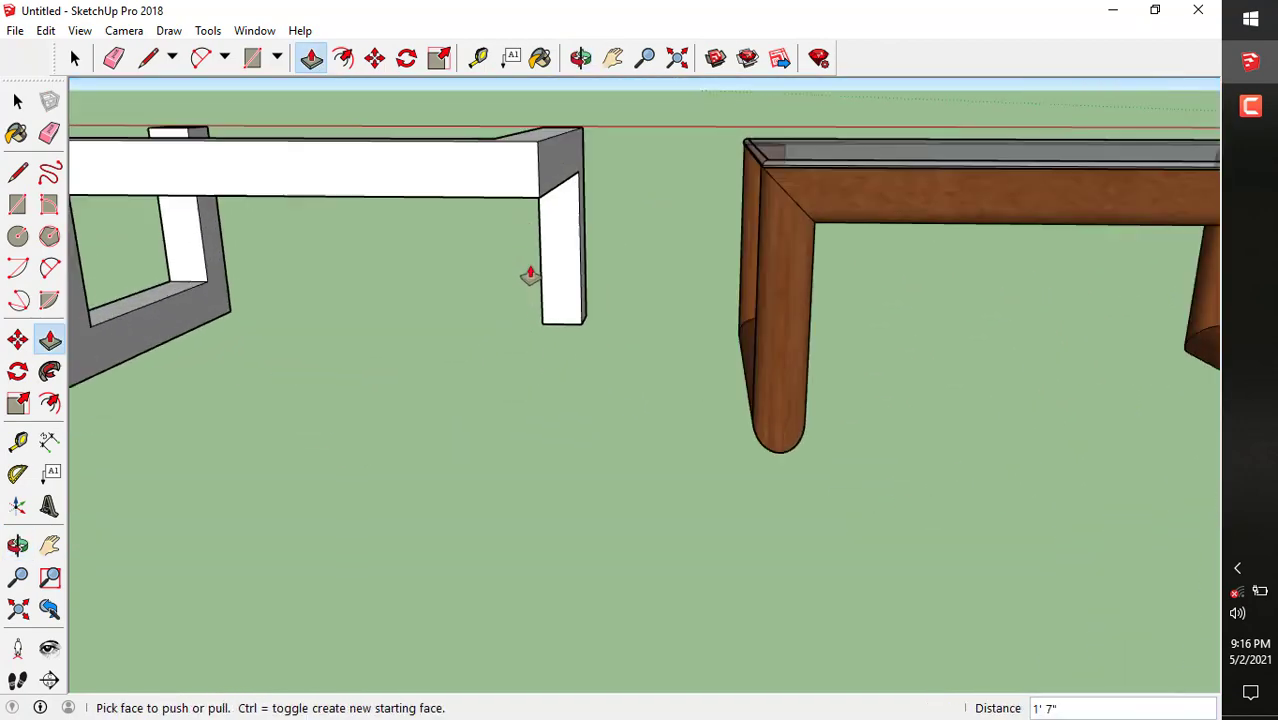
pyautogui.press('l')
pyautogui.scroll(1, 541, 314)
pyautogui.click(542, 358)
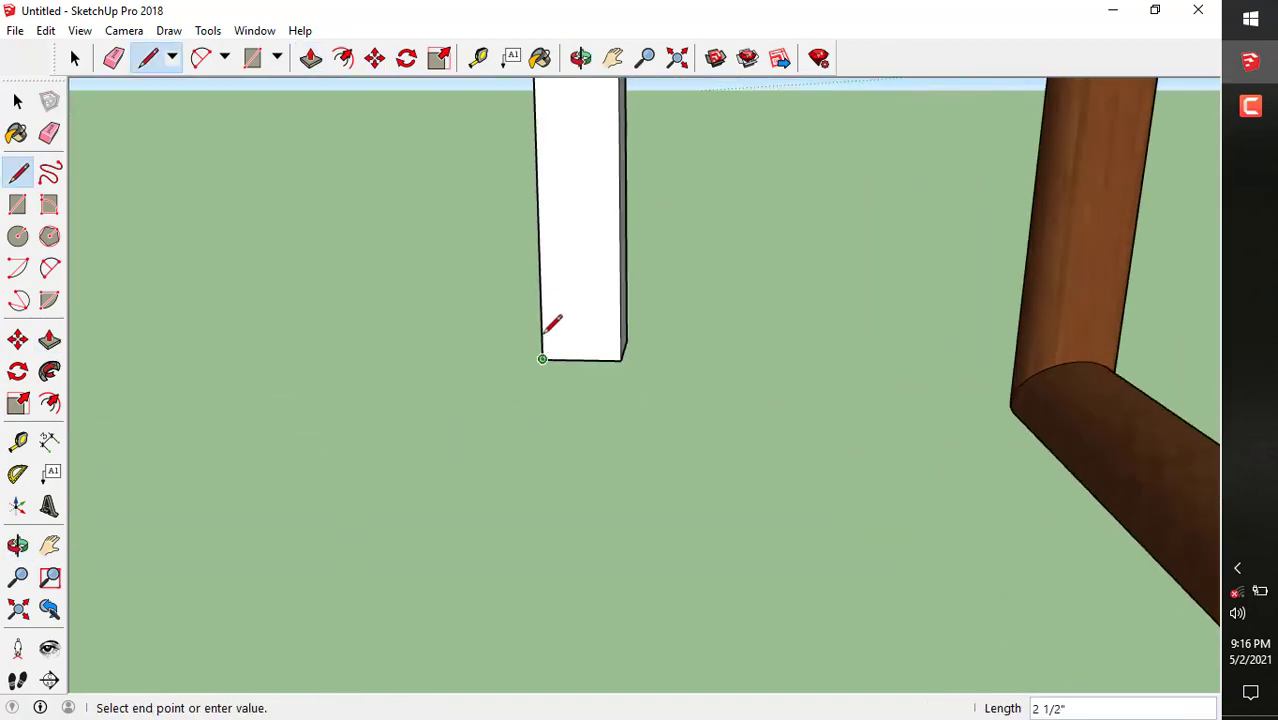
pyautogui.click(540, 281)
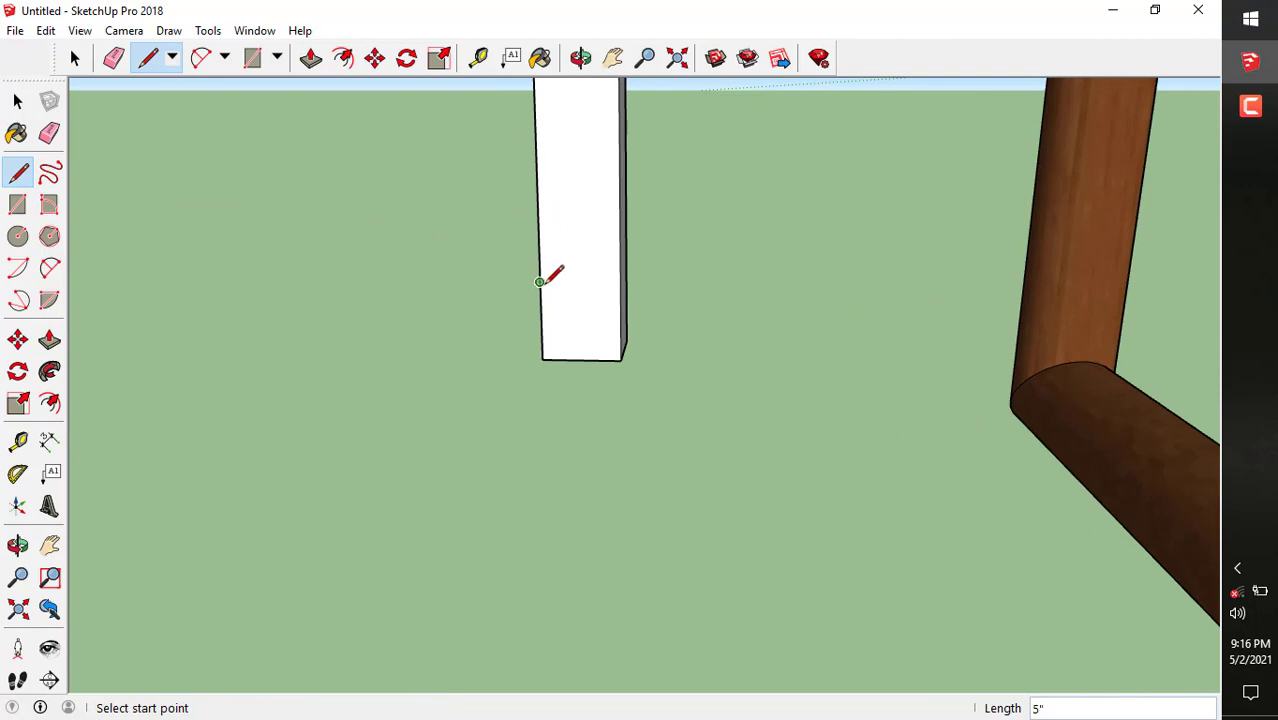
pyautogui.click(540, 281)
pyautogui.click(619, 281)
# Extrude the leg's lower section 2' 6" beneath the crossbar to form the second base bar, ending below the top rail
pyautogui.press('p')
pyautogui.scroll(-3, 597, 306)
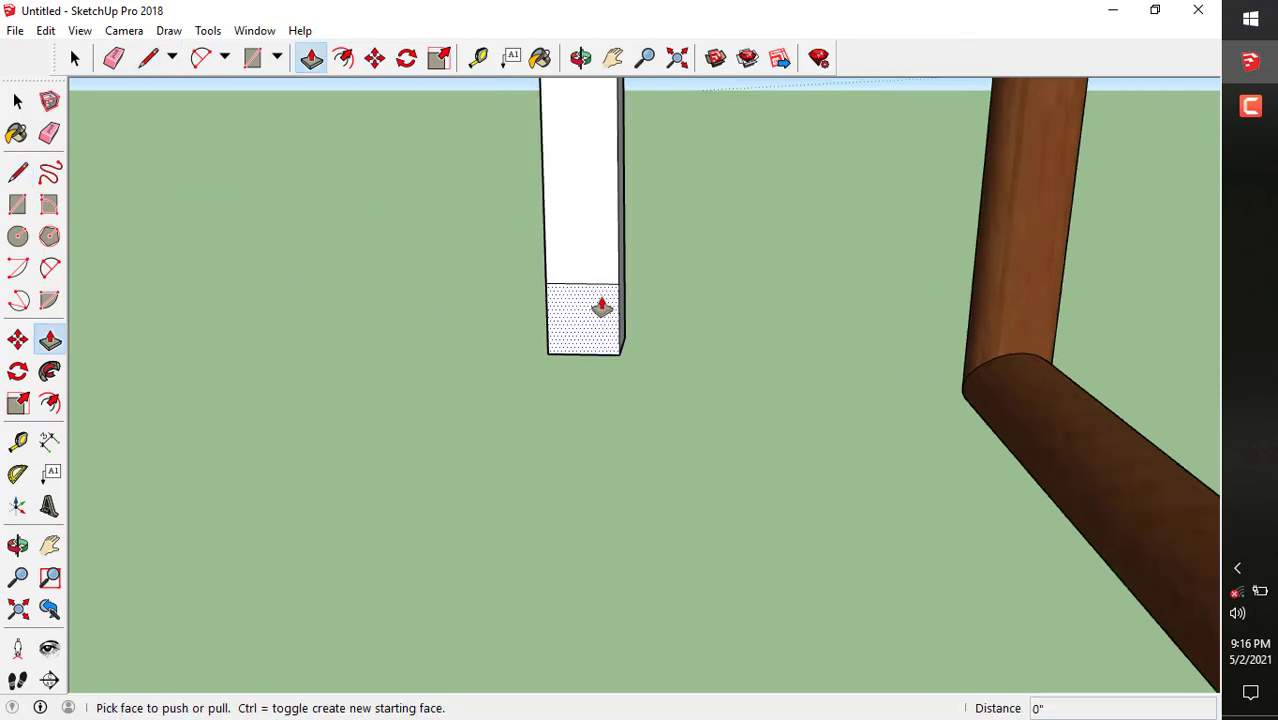
pyautogui.click(594, 308)
pyautogui.click(563, 150)
pyautogui.scroll(-10, 563, 150)
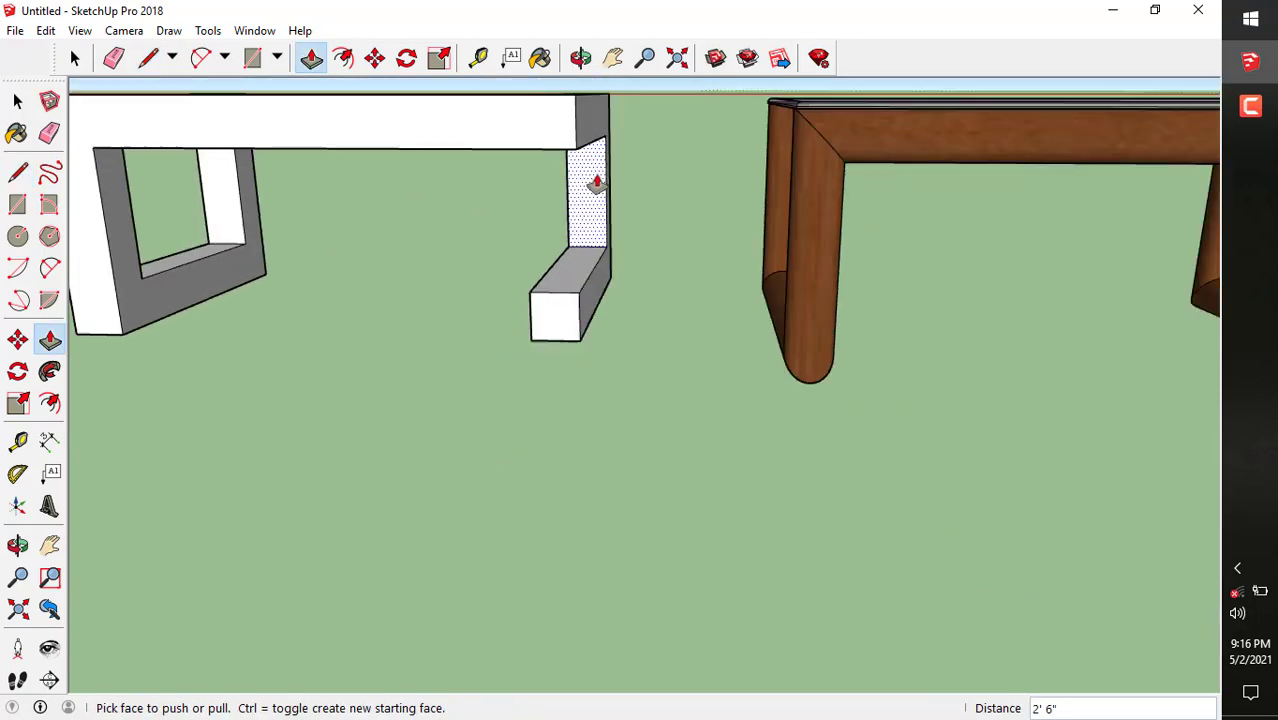
pyautogui.moveTo(563, 272); pyautogui.dragTo(114, 114, button='middle')
# Make the whole square-section frame a group and clear the selection
pyautogui.click(68, 65)
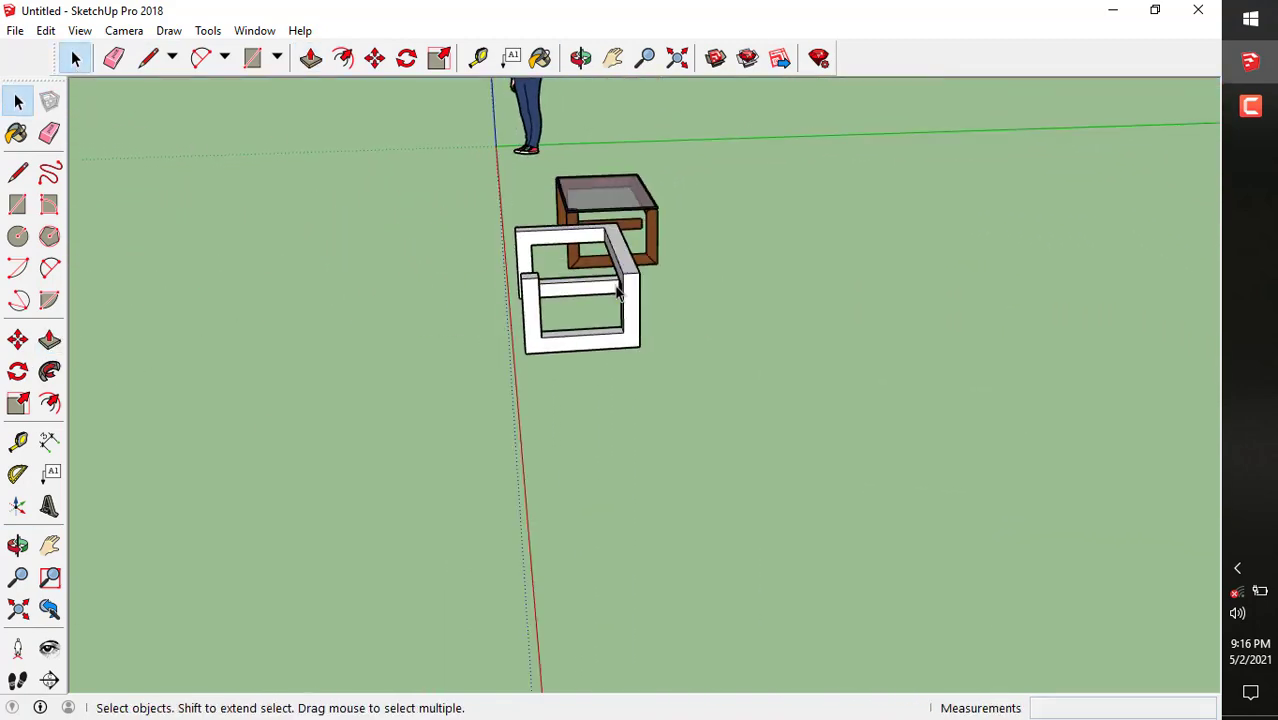
pyautogui.moveTo(420, 330); pyautogui.dragTo(755, 284, button='middle')
pyautogui.scroll(3, 755, 284)
pyautogui.tripleClick(782, 268)
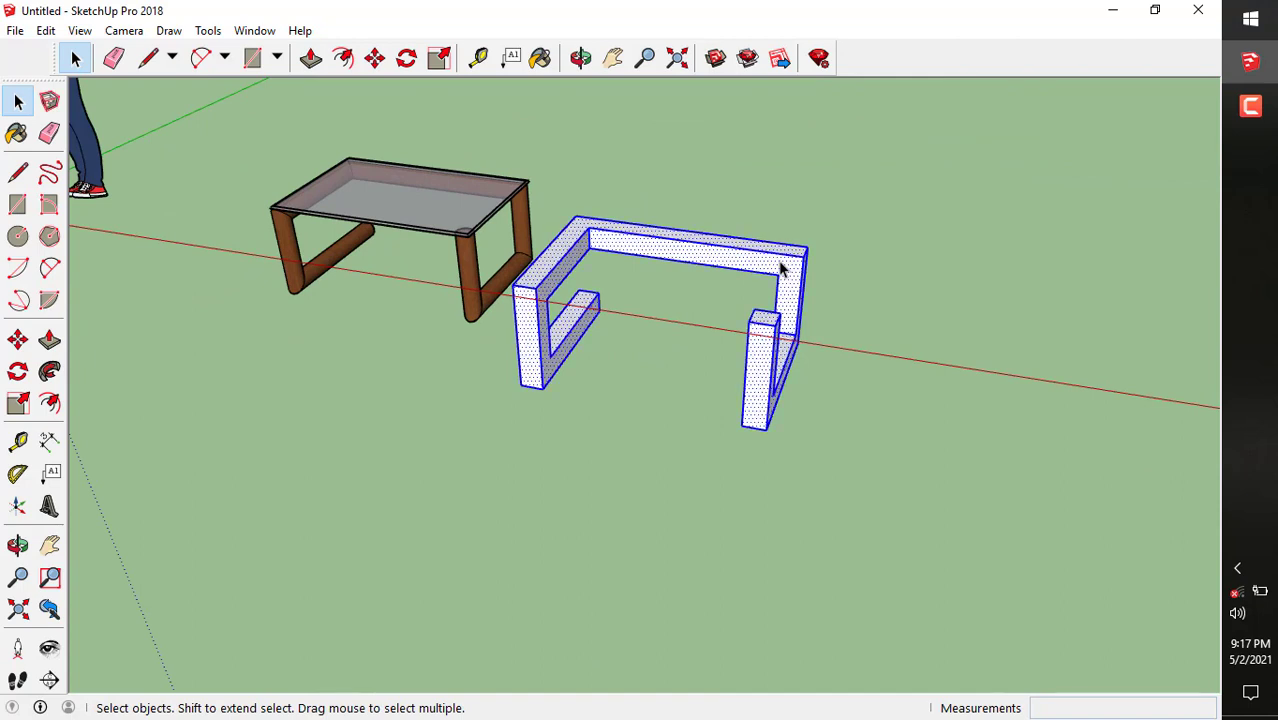
pyautogui.rightClick(782, 268)
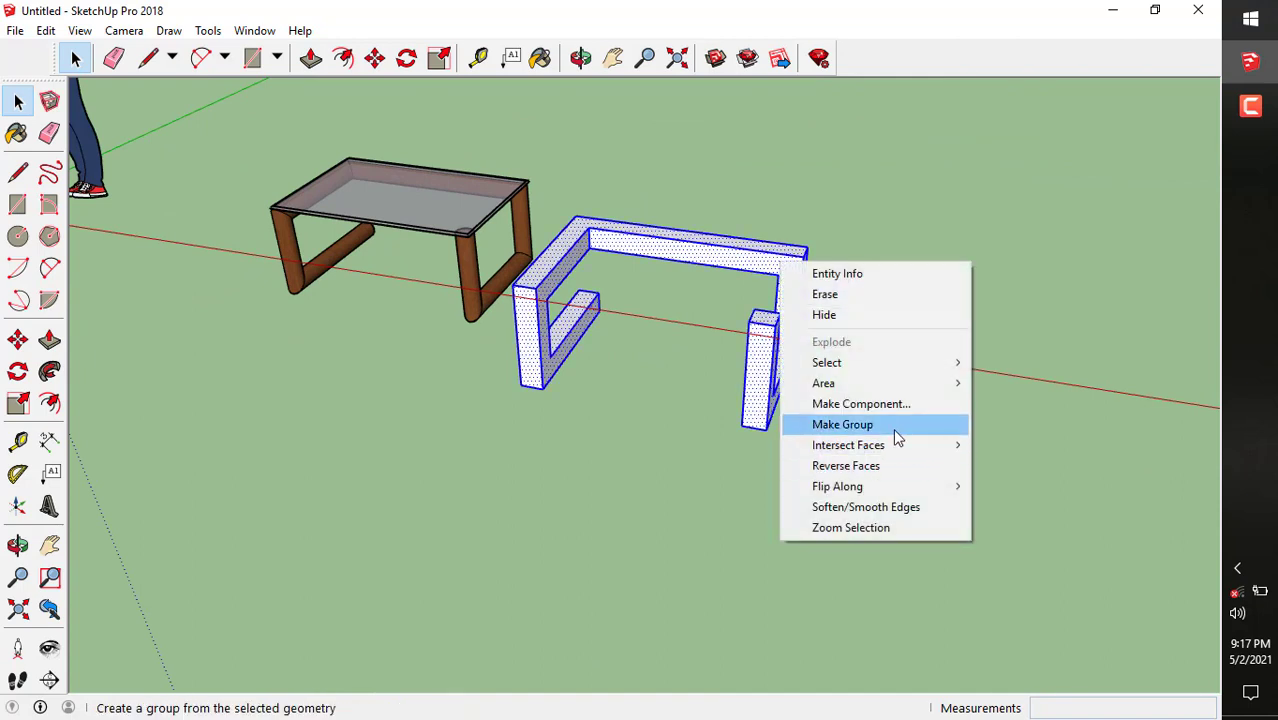
pyautogui.click(893, 425)
pyautogui.moveTo(879, 370); pyautogui.dragTo(660, 400, button='middle')
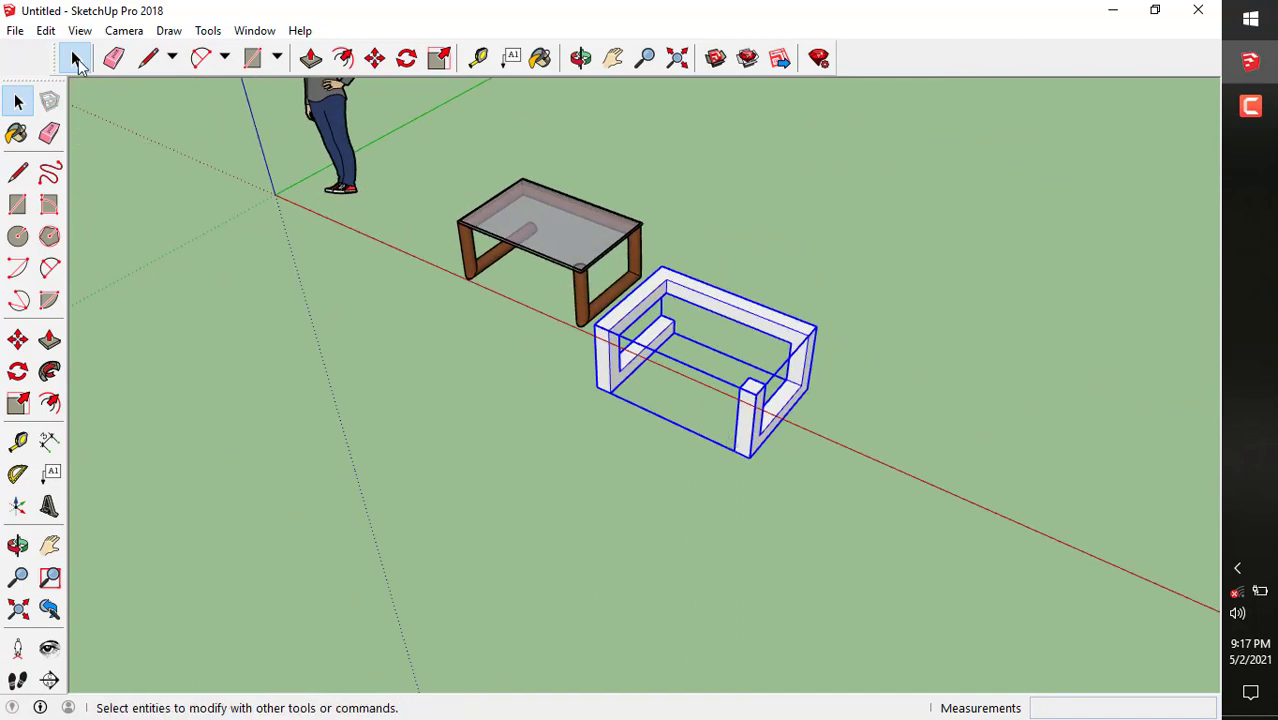
pyautogui.click(530, 476)
# Draw a rectangle over the frame's top, from the outer corner of the rail and crossbar to the free leg's outer corner
pyautogui.moveTo(530, 476); pyautogui.dragTo(515, 466, button='middle')
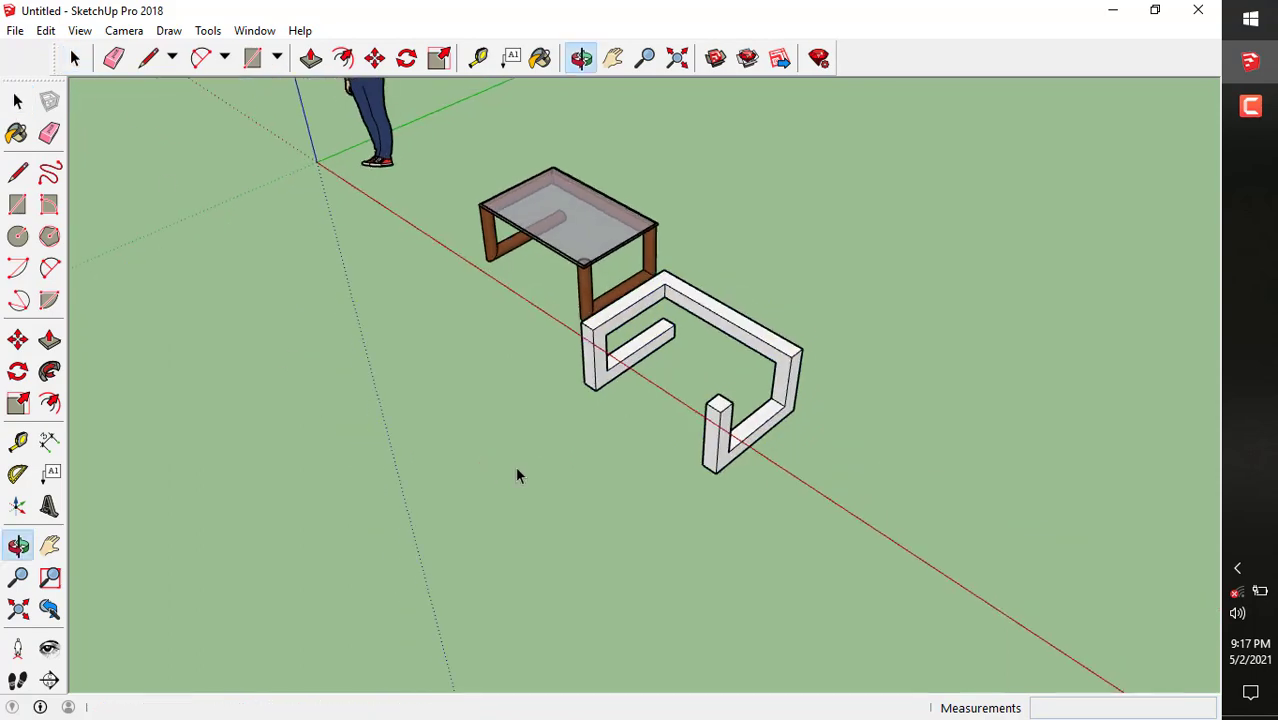
pyautogui.scroll(2, 652, 375)
pyautogui.scroll(3, 652, 375)
pyautogui.moveTo(739, 425); pyautogui.dragTo(614, 367, button='middle')
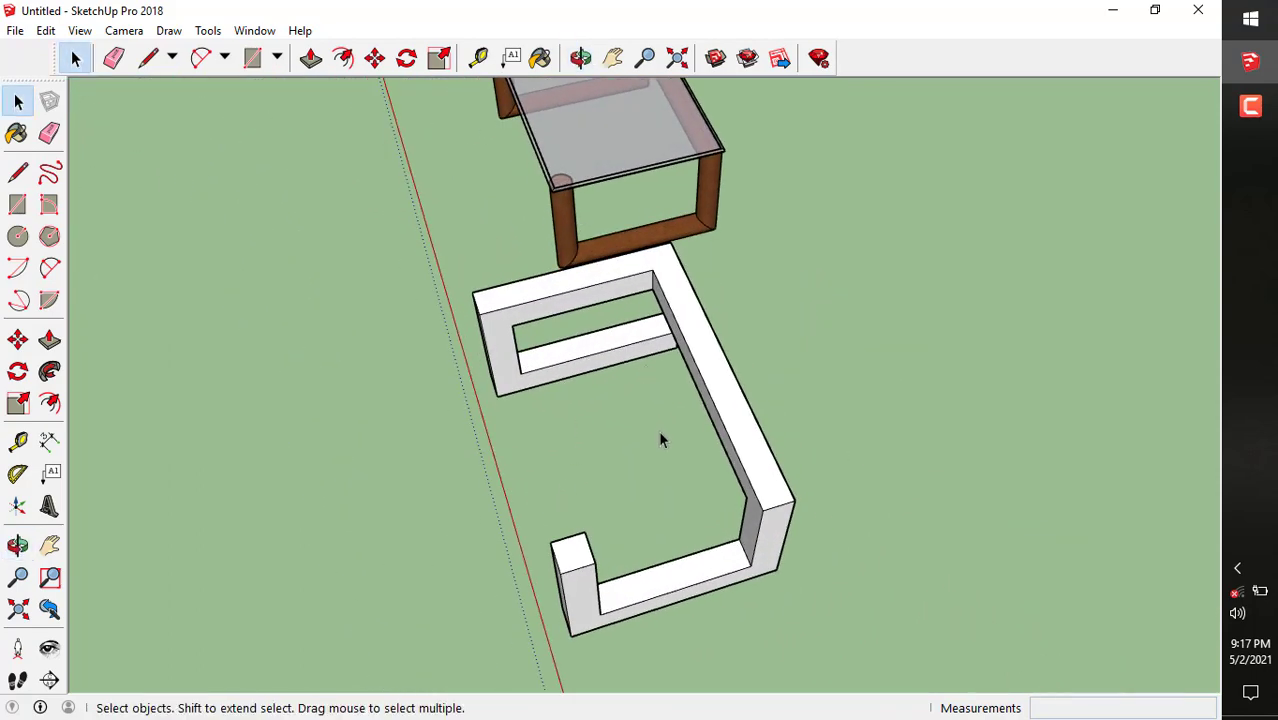
pyautogui.moveTo(660, 440); pyautogui.dragTo(703, 389, button='middle')
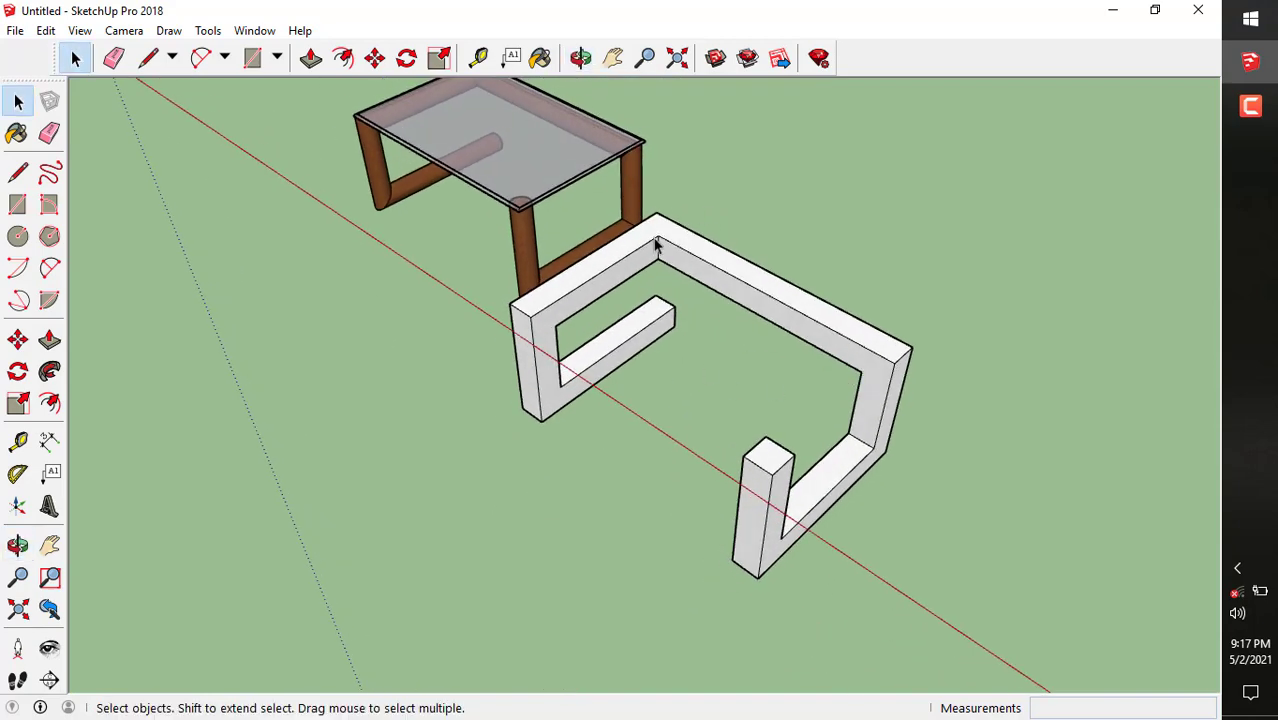
pyautogui.scroll(-3, 405, 168)
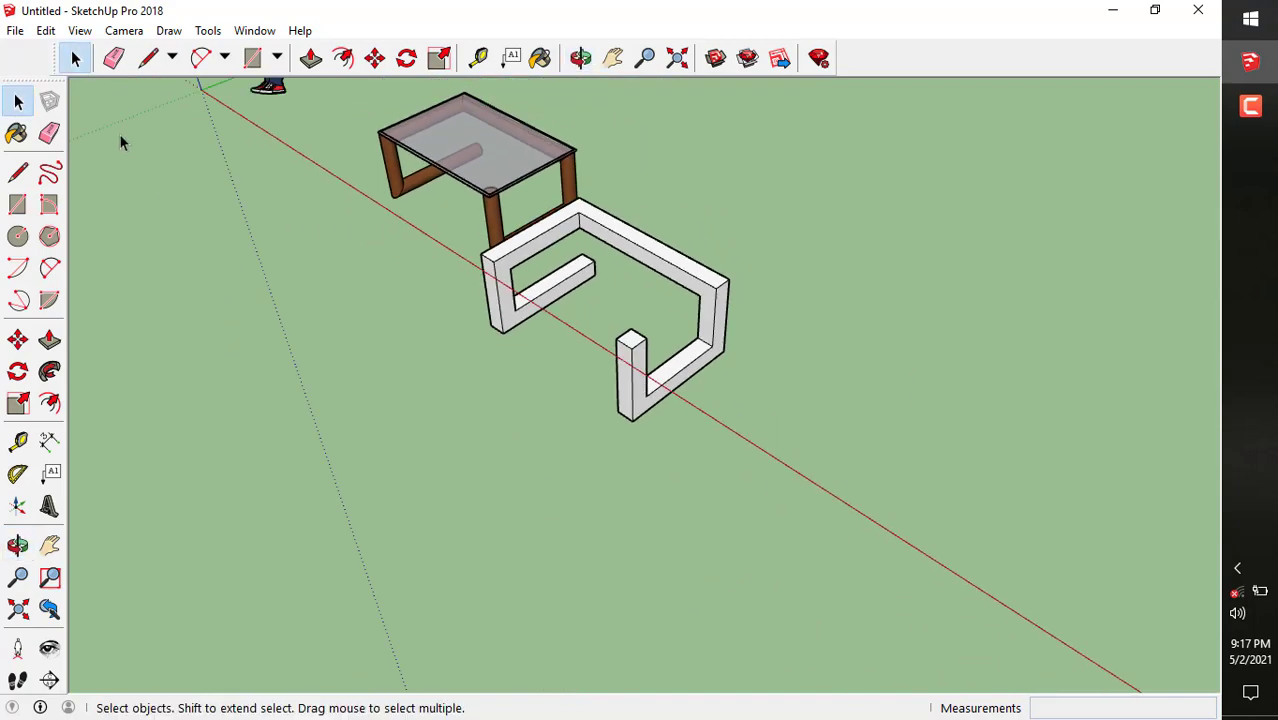
pyautogui.moveTo(320, 330); pyautogui.dragTo(347, 420, button='middle')
pyautogui.scroll(3, 590, 213)
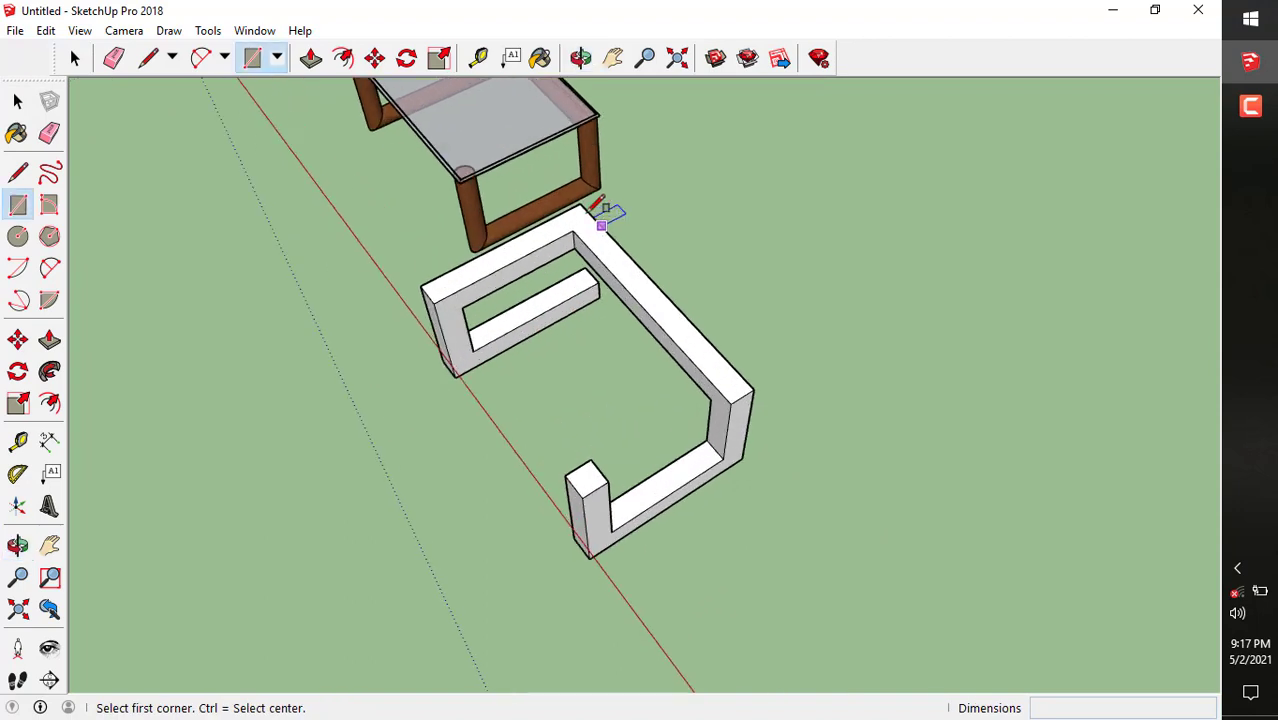
pyautogui.click(580, 203)
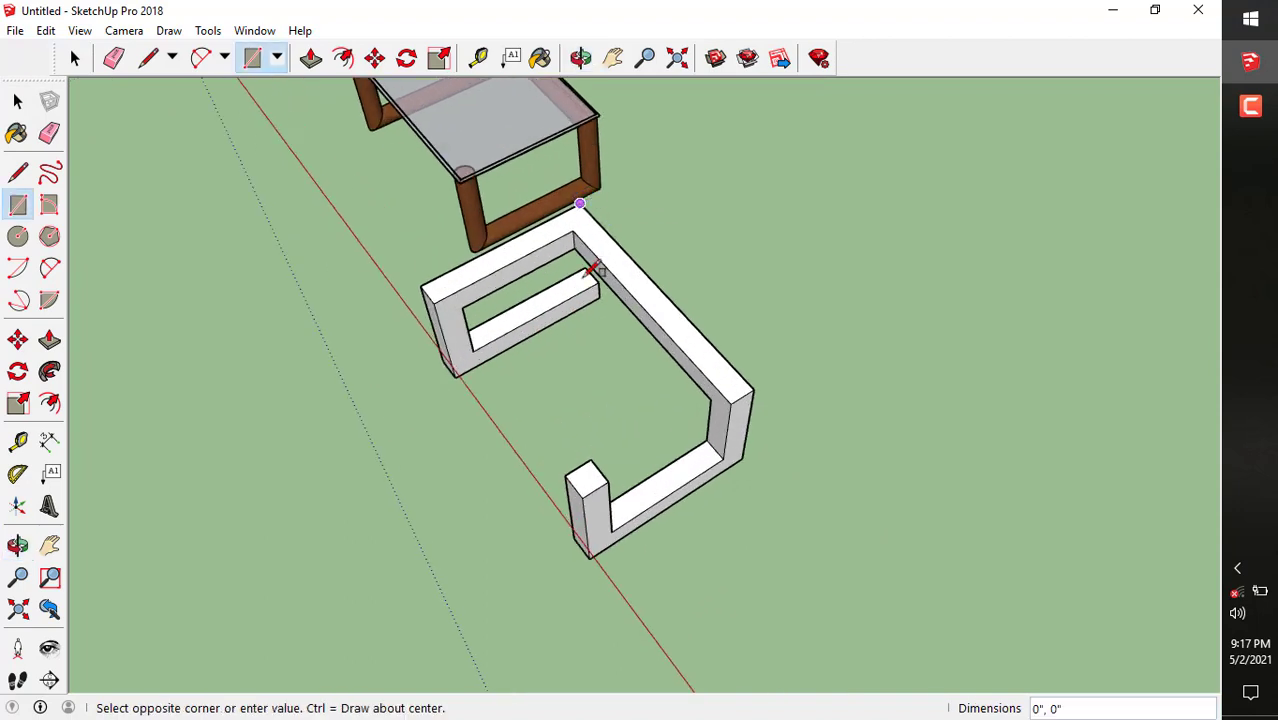
pyautogui.scroll(1, 583, 498)
pyautogui.click(583, 498)
pyautogui.moveTo(600, 470); pyautogui.dragTo(656, 379, button='middle')
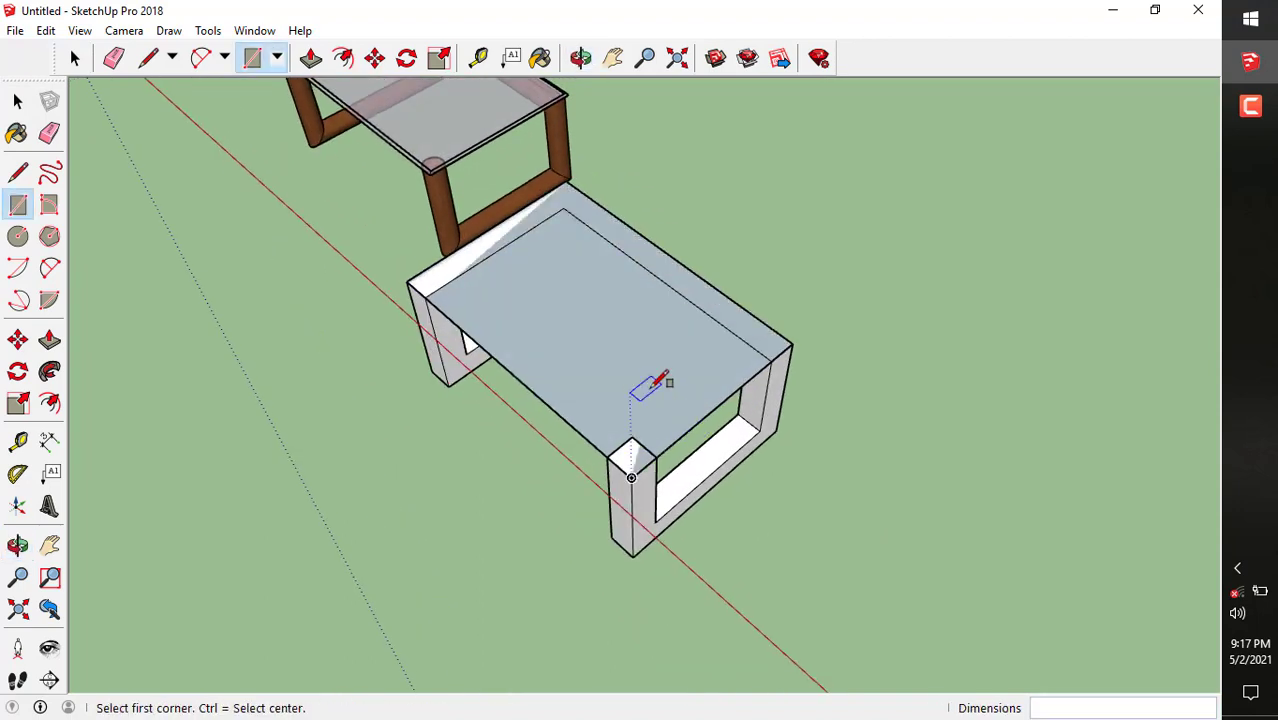
pyautogui.scroll(1, 595, 370)
# Make the tabletop rectangle, including its bounding edges, a separate group
pyautogui.click(74, 56)
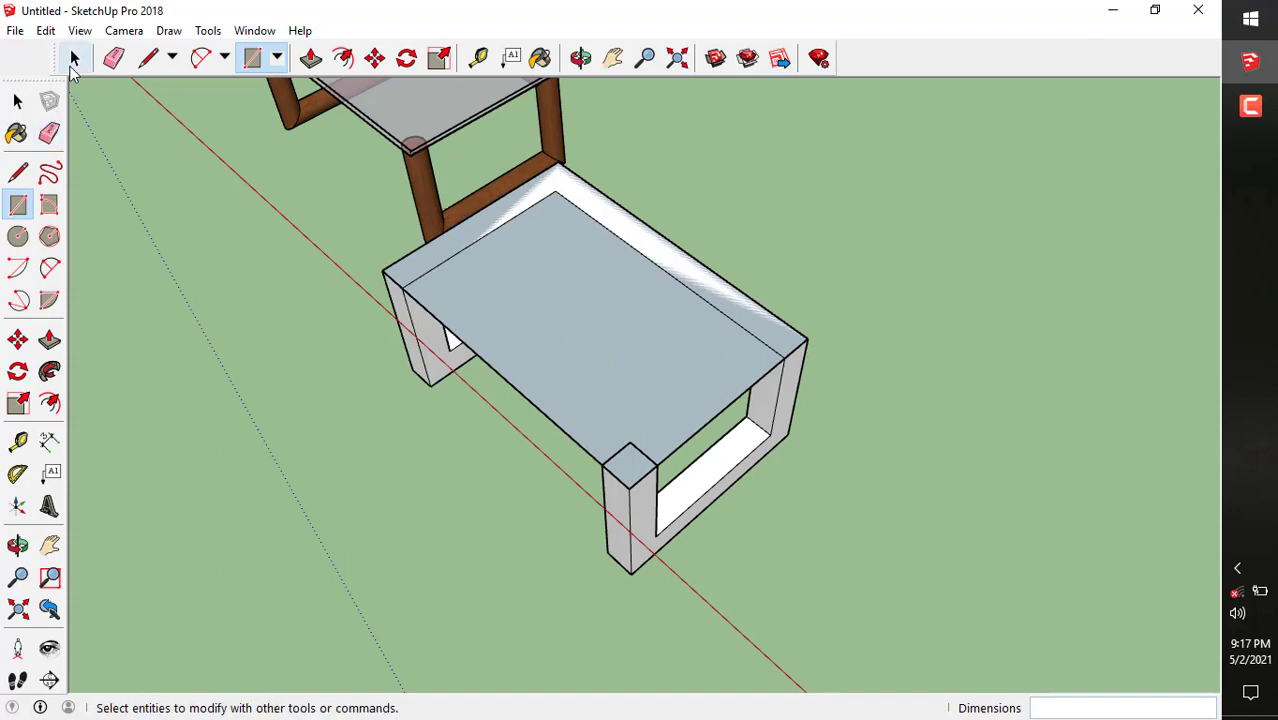
pyautogui.doubleClick(594, 361)
pyautogui.rightClick(594, 361)
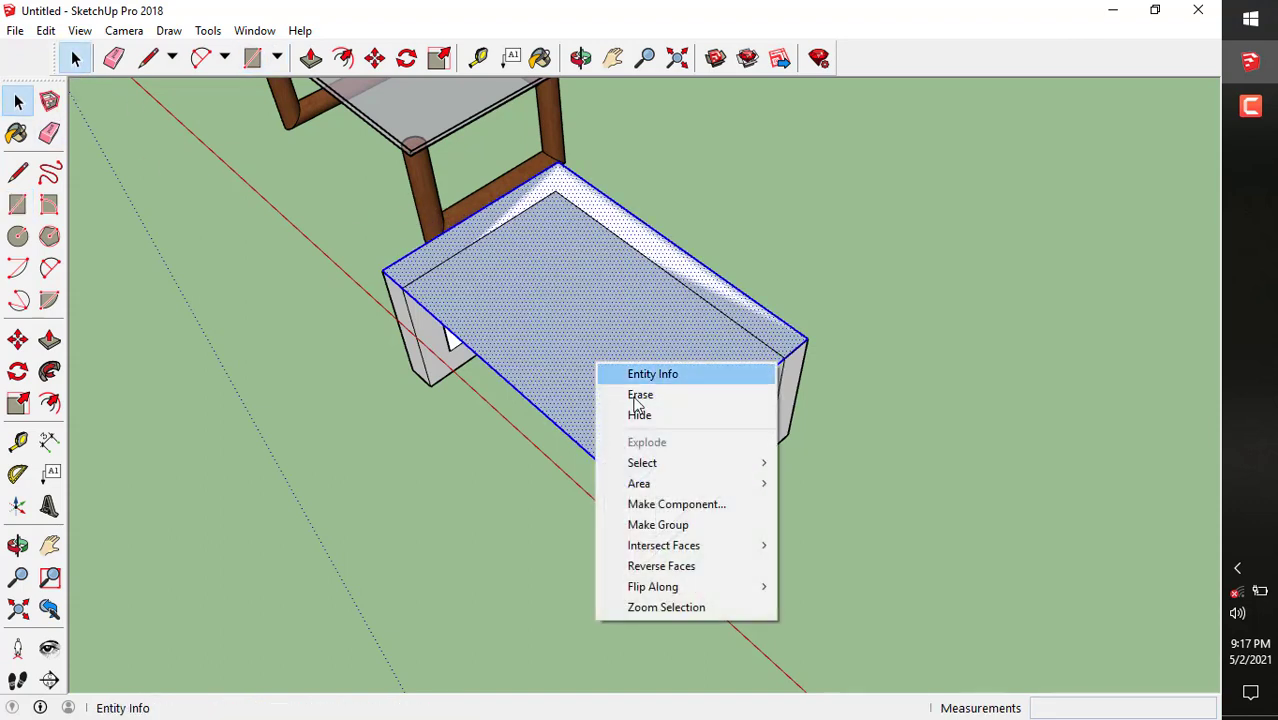
pyautogui.click(686, 527)
# Move the tabletop rectangle group 0.01" upward off the frame's top surface
pyautogui.scroll(2, 640, 480)
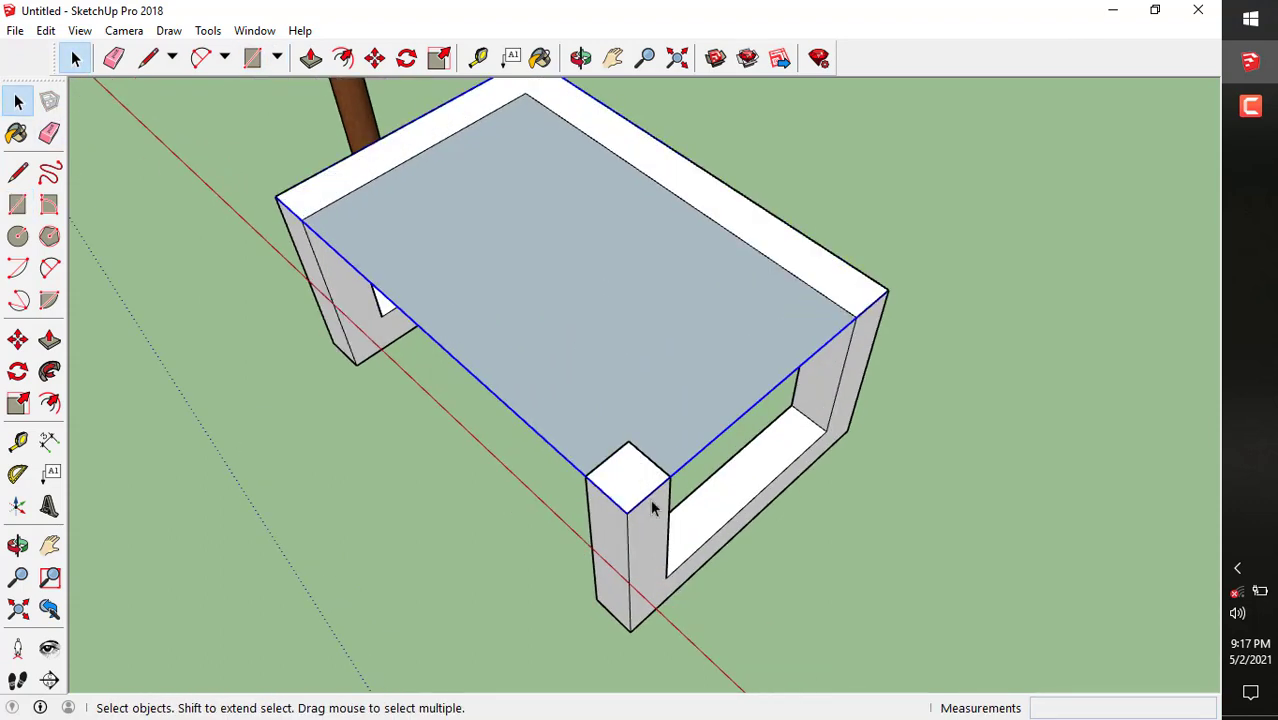
pyautogui.moveTo(650, 508); pyautogui.dragTo(645, 445, button='middle')
pyautogui.scroll(1, 620, 264)
pyautogui.scroll(1, 632, 280)
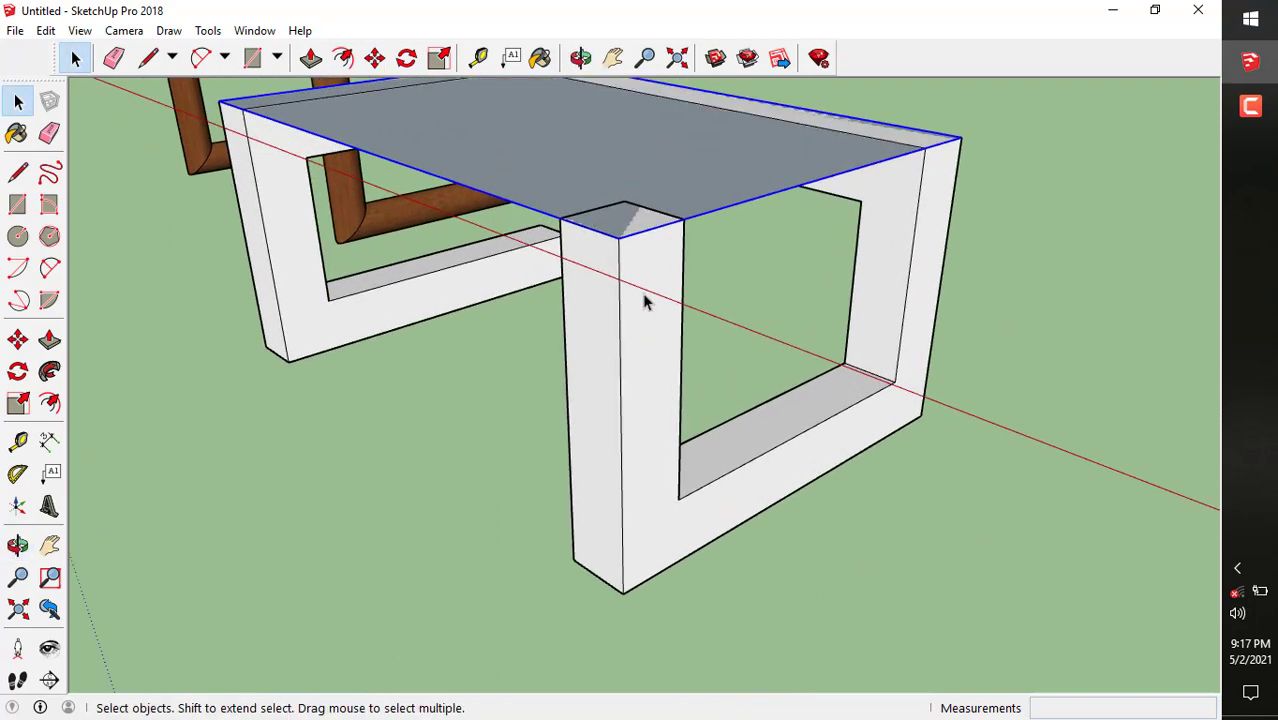
pyautogui.press('m')
pyautogui.click(656, 336)
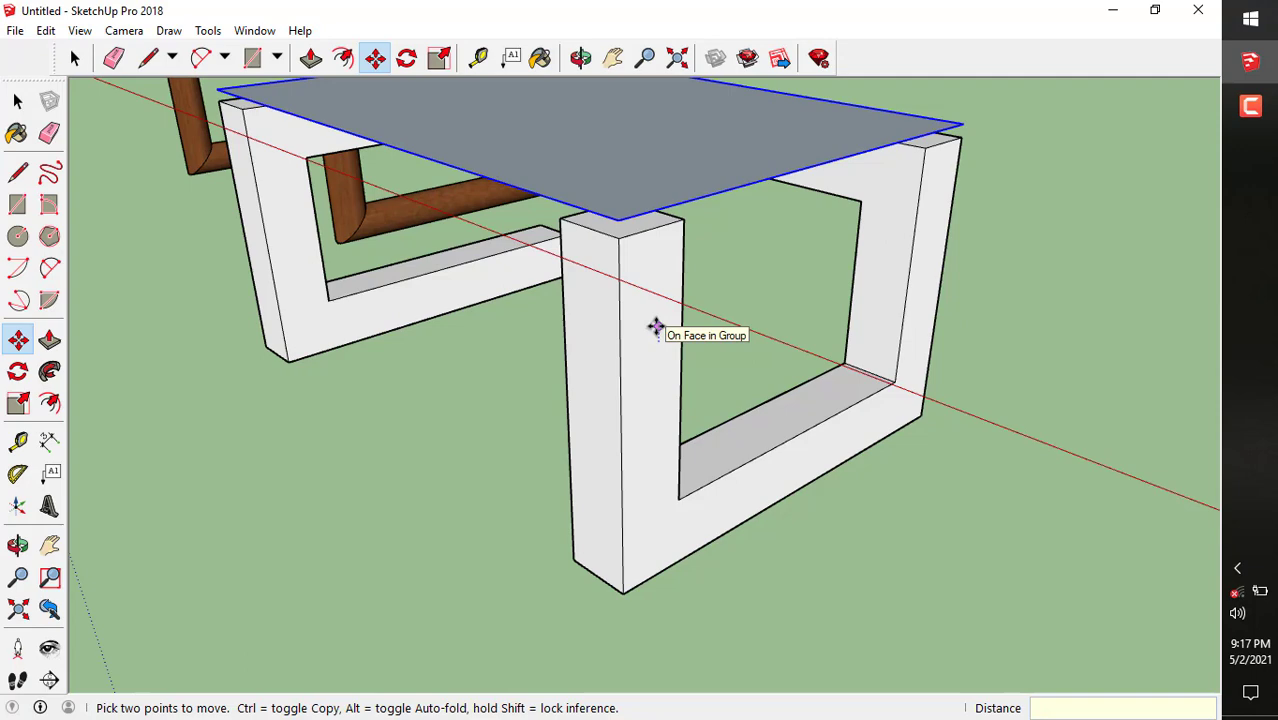
pyautogui.write('.01')
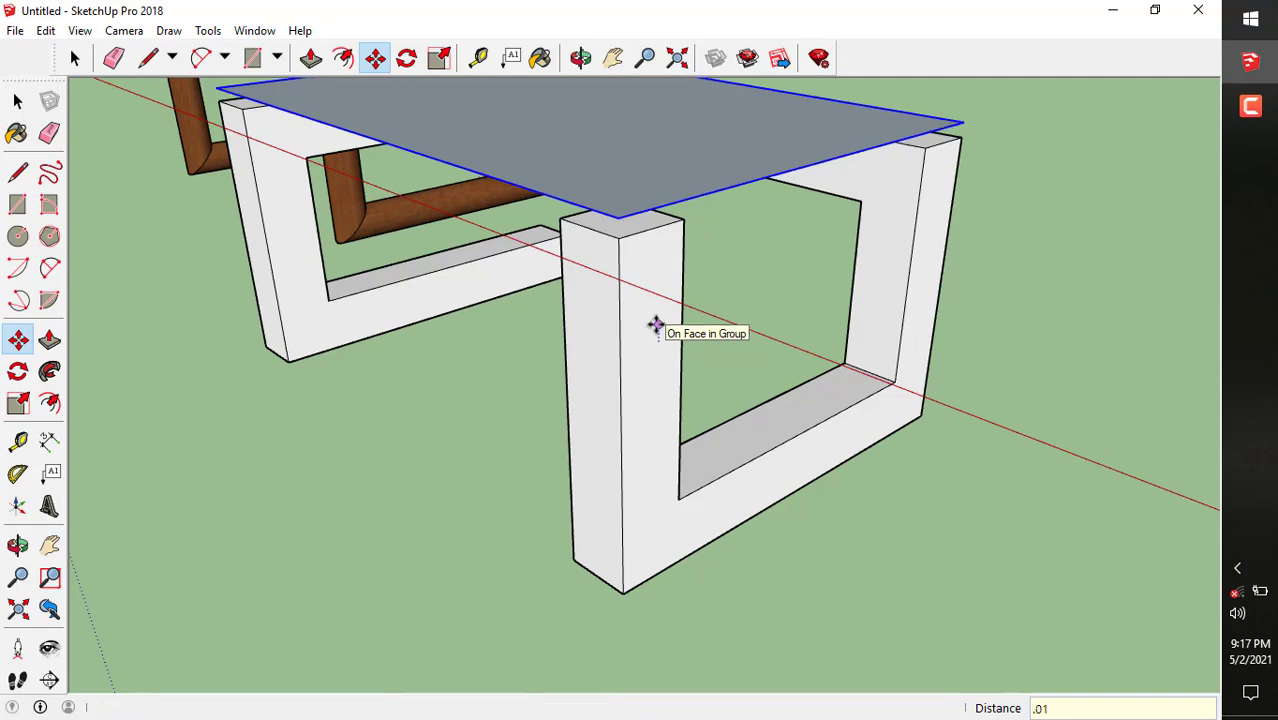
pyautogui.press('Return')
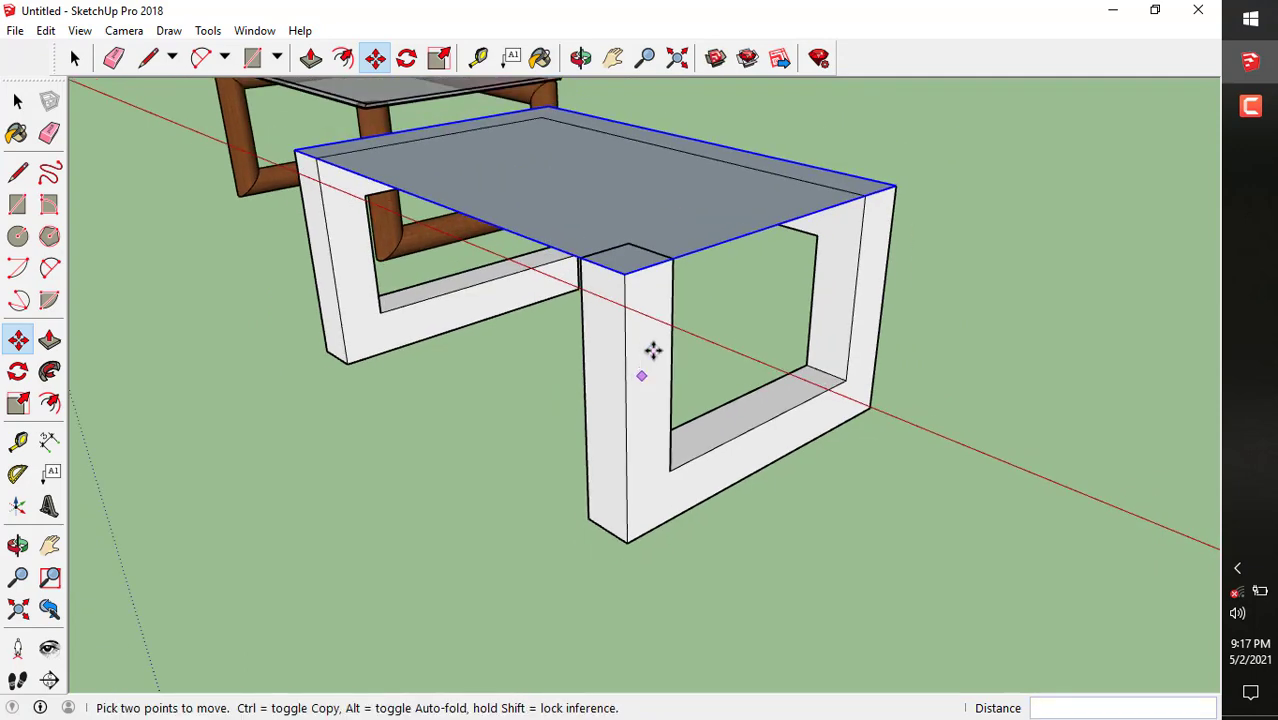
# Scale the tabletop rectangle group up by about 1.04 from its near corner so it overhangs the frame
pyautogui.moveTo(650, 351); pyautogui.dragTo(625, 363, button='middle')
pyautogui.scroll(5, 620, 279)
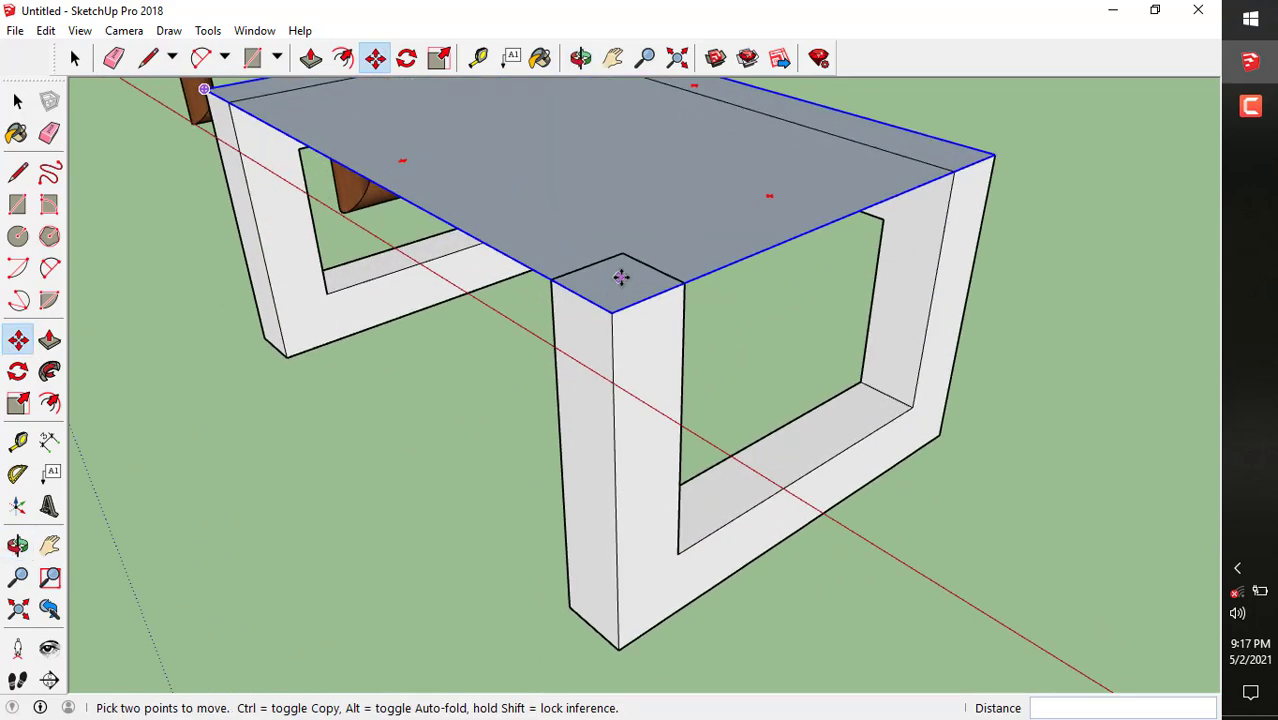
pyautogui.scroll(-3, 590, 440)
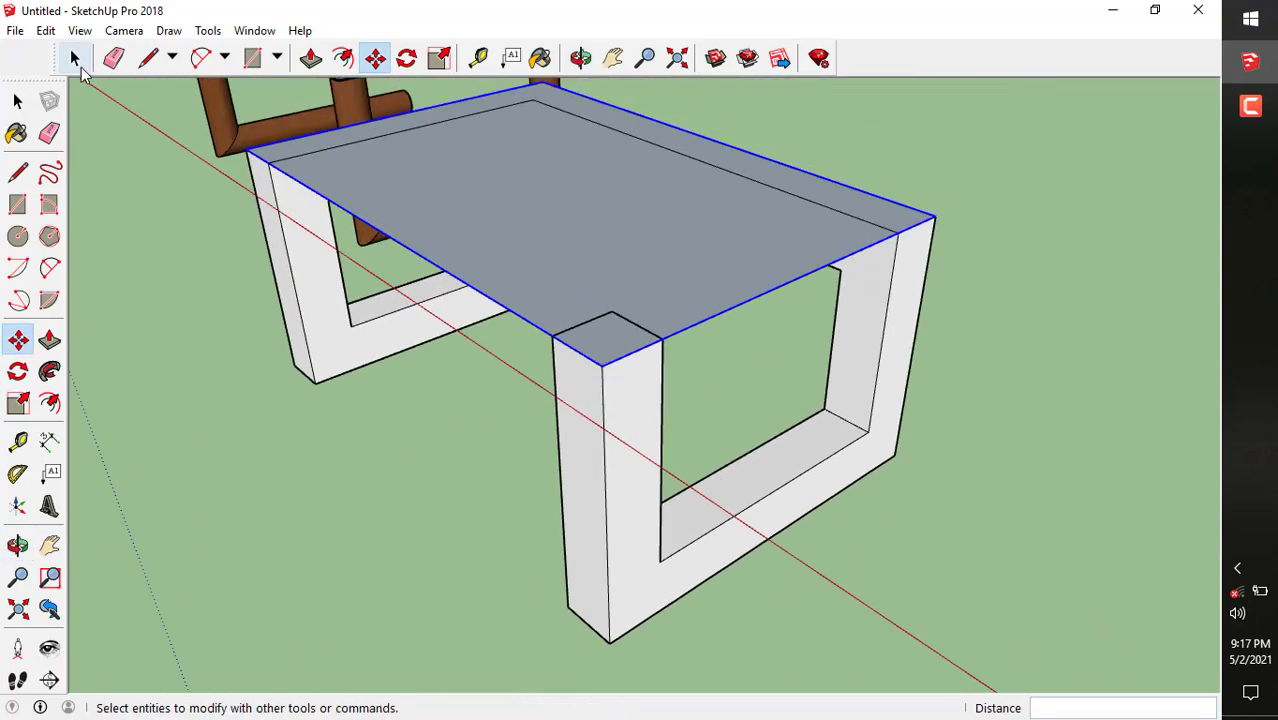
pyautogui.click(74, 58)
pyautogui.moveTo(645, 345); pyautogui.dragTo(698, 371, button='middle')
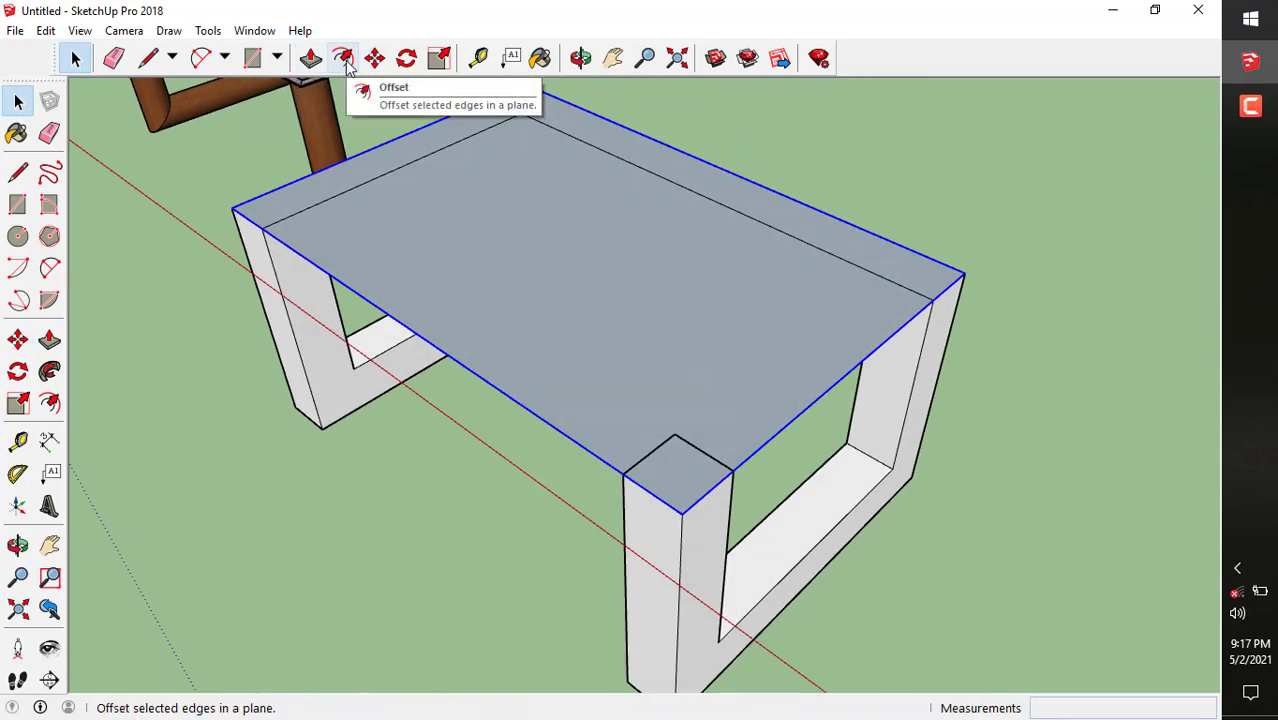
pyautogui.click(439, 58)
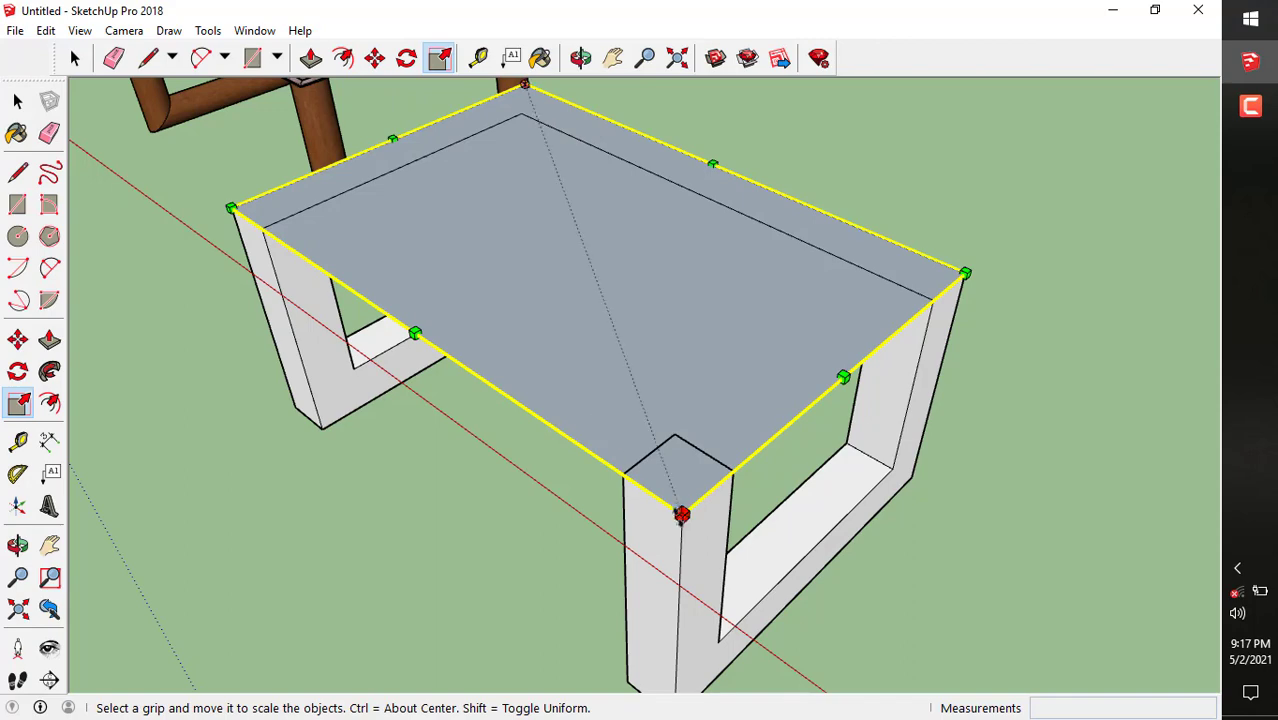
pyautogui.click(681, 515)
pyautogui.moveTo(686, 540); pyautogui.dragTo(692, 548)
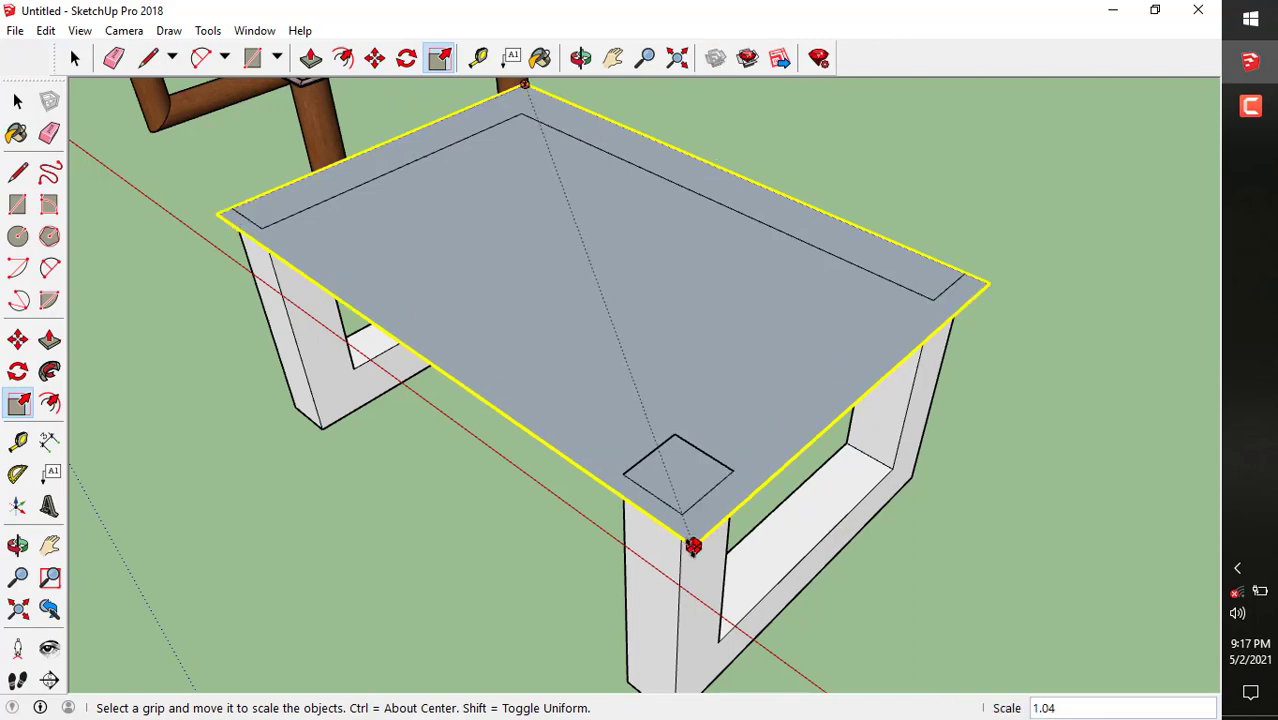
pyautogui.click(693, 546)
# Try to centre the tabletop's overhang by moving it 1" along the red axis and about 1 1/16" along the green axis
pyautogui.moveTo(719, 422); pyautogui.dragTo(552, 473, button='middle')
pyautogui.scroll(-2, 552, 473)
pyautogui.scroll(1, 493, 378)
pyautogui.press('m')
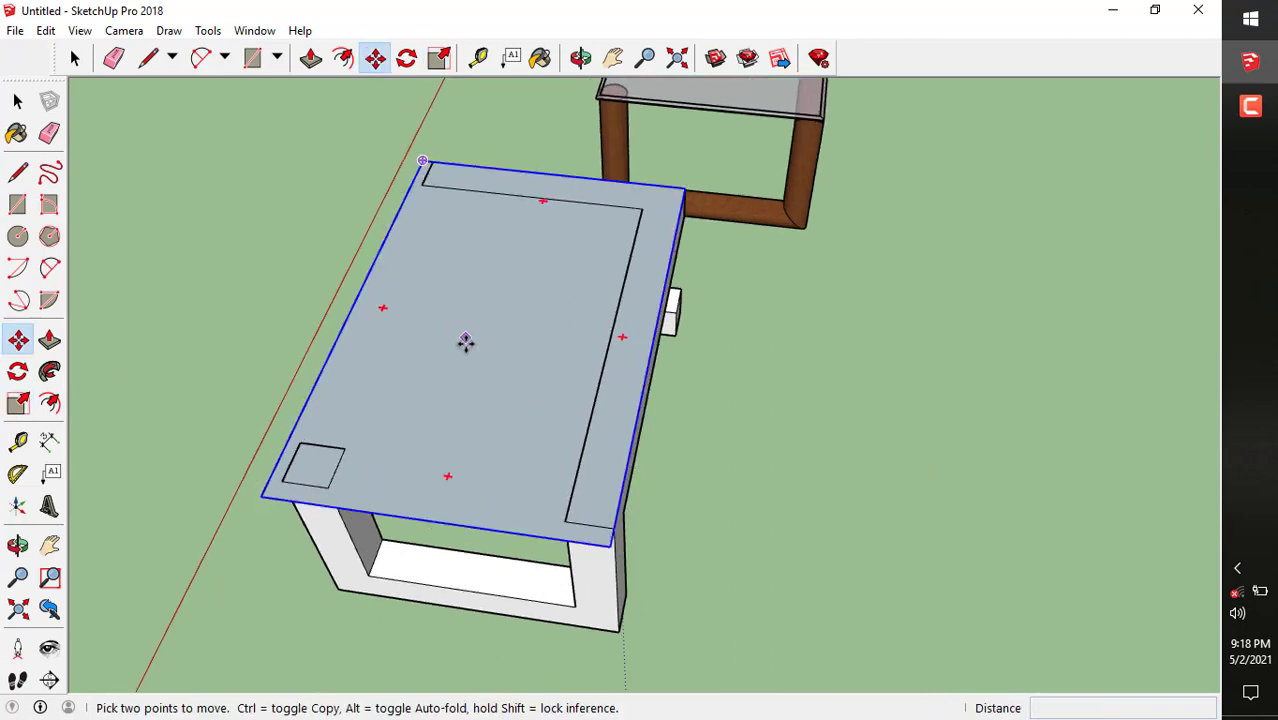
pyautogui.scroll(1, 485, 495)
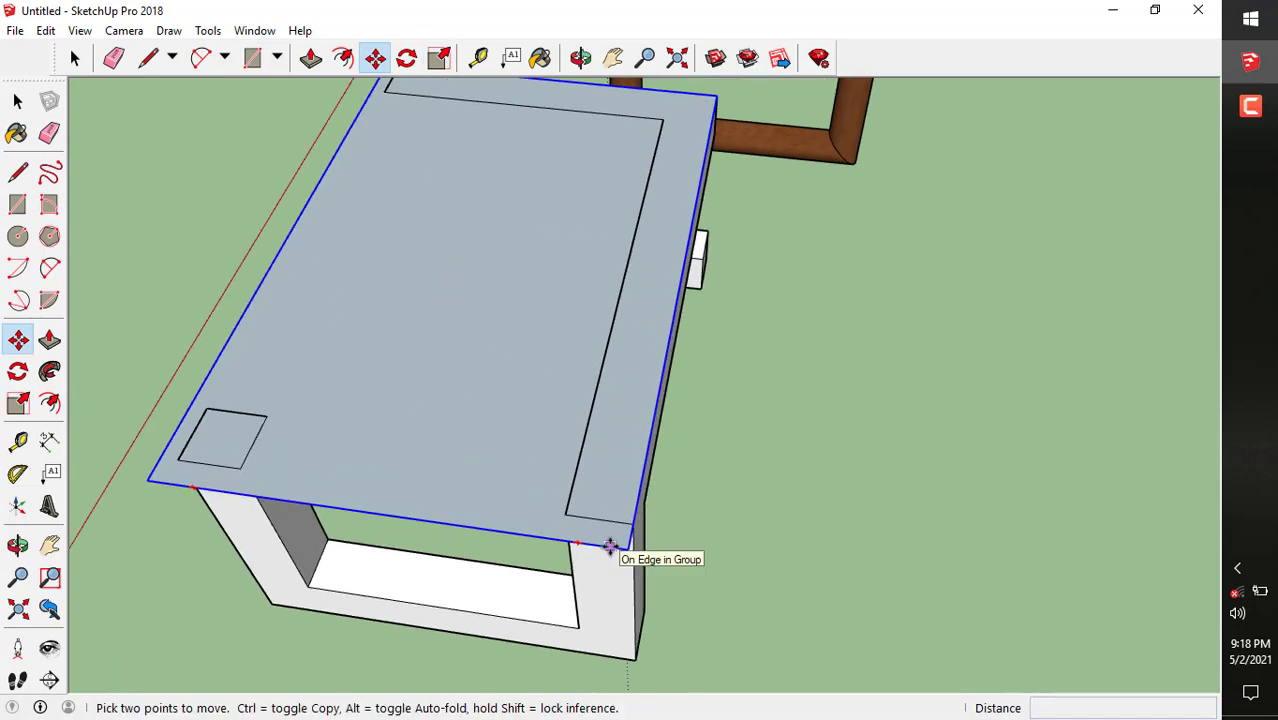
pyautogui.click(759, 576)
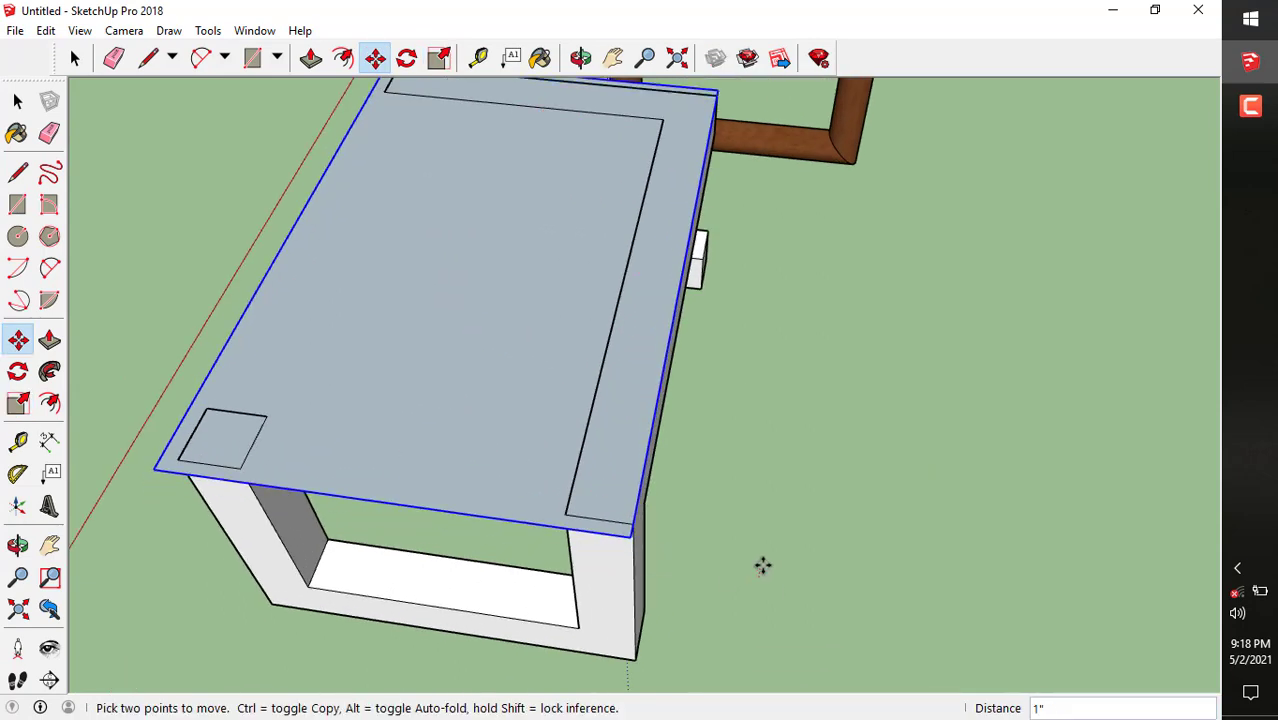
pyautogui.press('Escape')
pyautogui.moveTo(567, 514); pyautogui.dragTo(628, 497, button='middle')
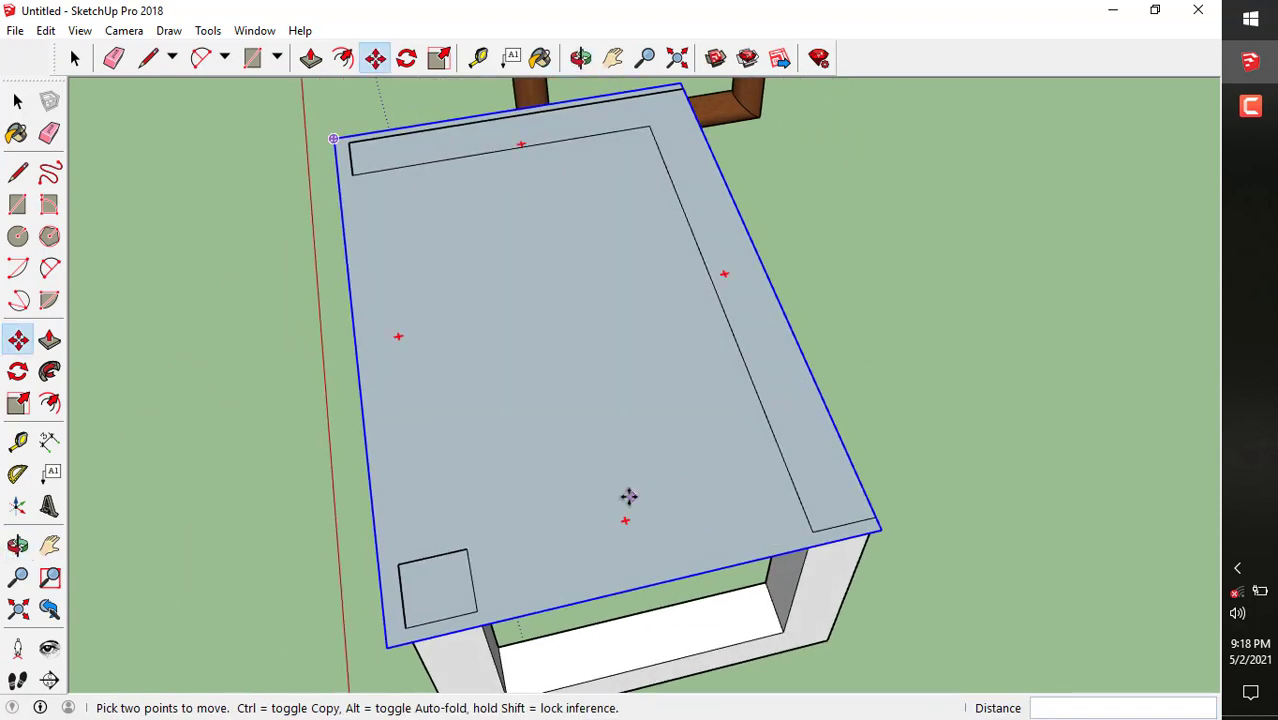
pyautogui.click(905, 488)
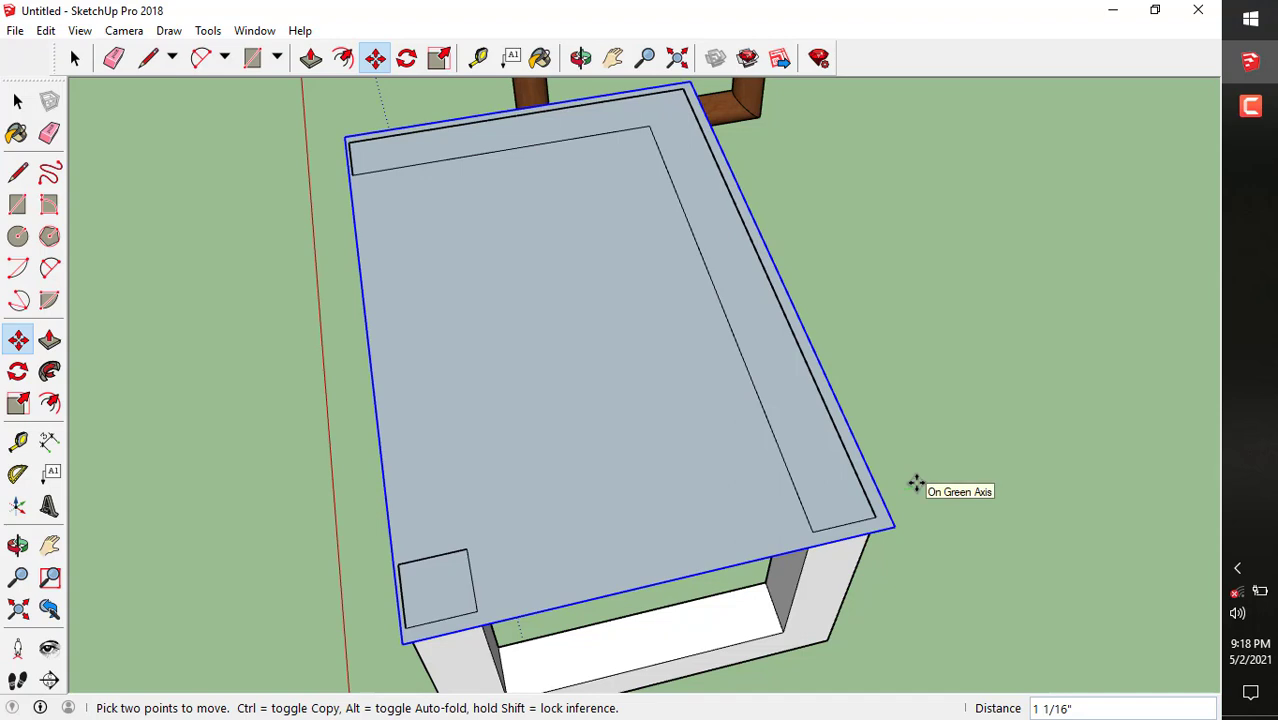
pyautogui.press('Escape')
# Undo the tabletop's last move and its scaling
pyautogui.hotkey('ctrl', 'z')
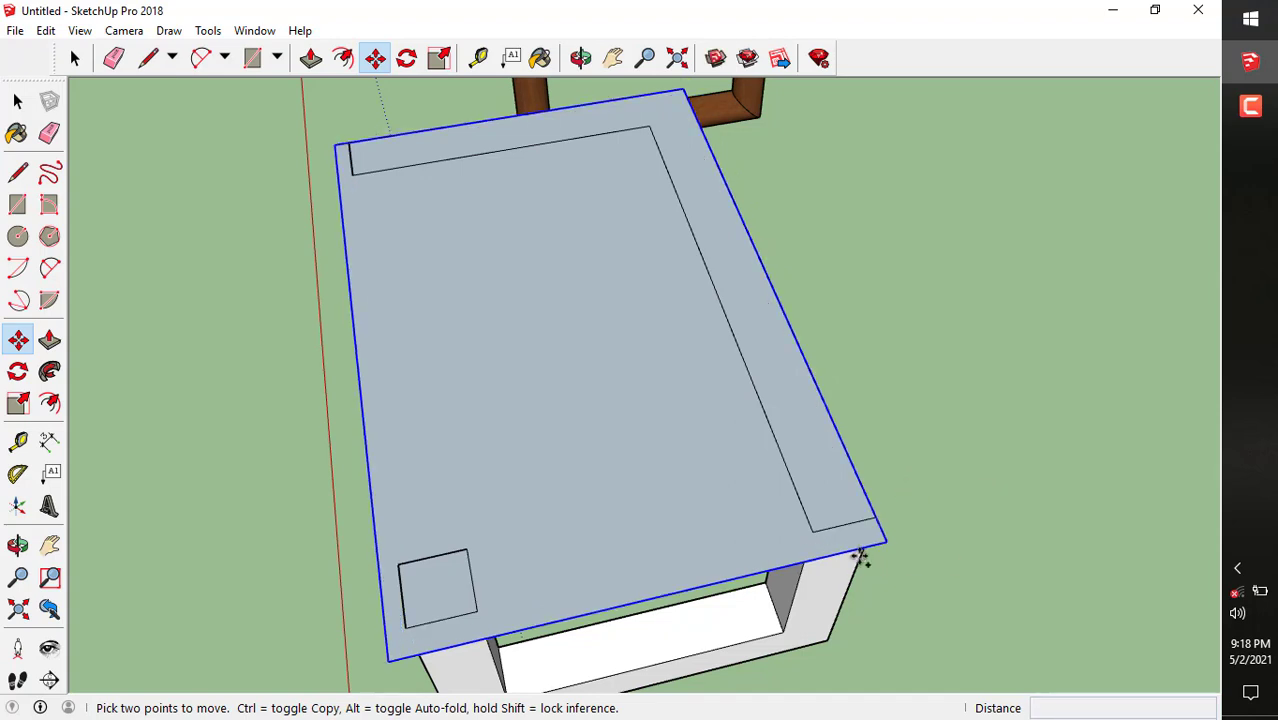
pyautogui.hotkey('ctrl', 'z')
pyautogui.moveTo(744, 546); pyautogui.dragTo(703, 308, button='middle')
# Open the tabletop group for editing and push/pull its face upward 0.3"
pyautogui.press('p')
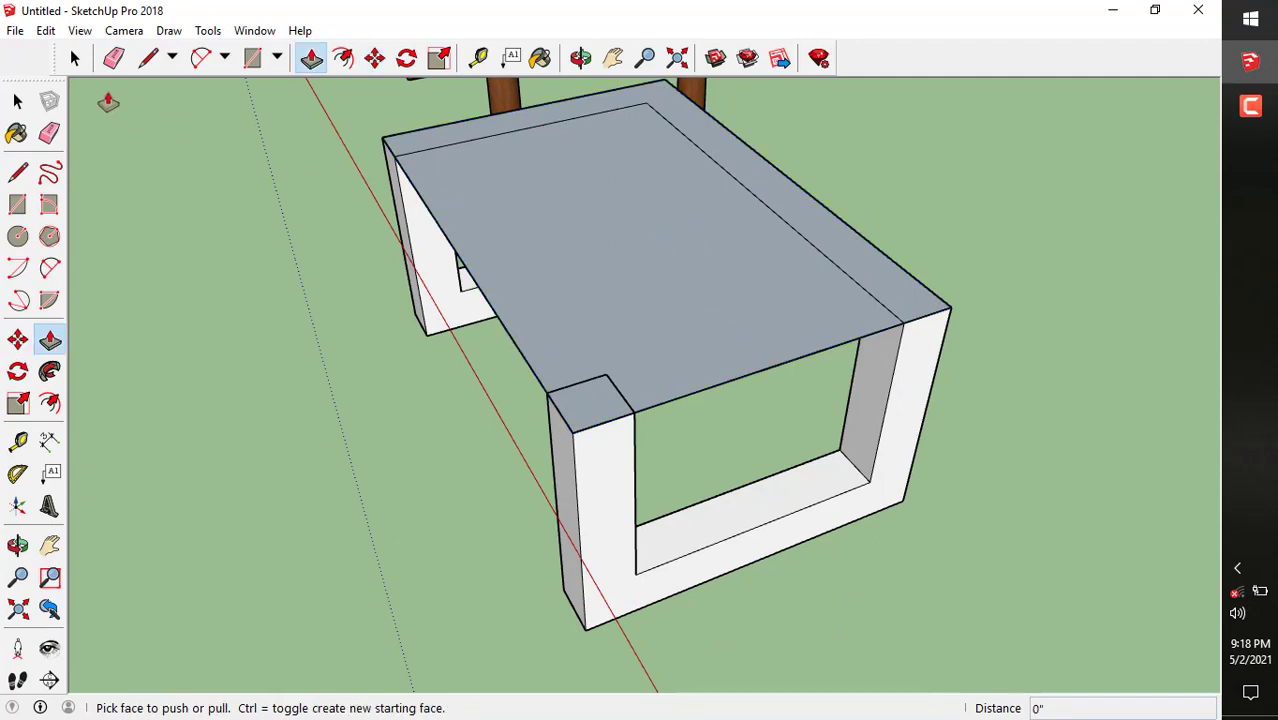
pyautogui.click(75, 58)
pyautogui.scroll(-2, 508, 430)
pyautogui.scroll(2, 623, 270)
pyautogui.doubleClick(621, 279)
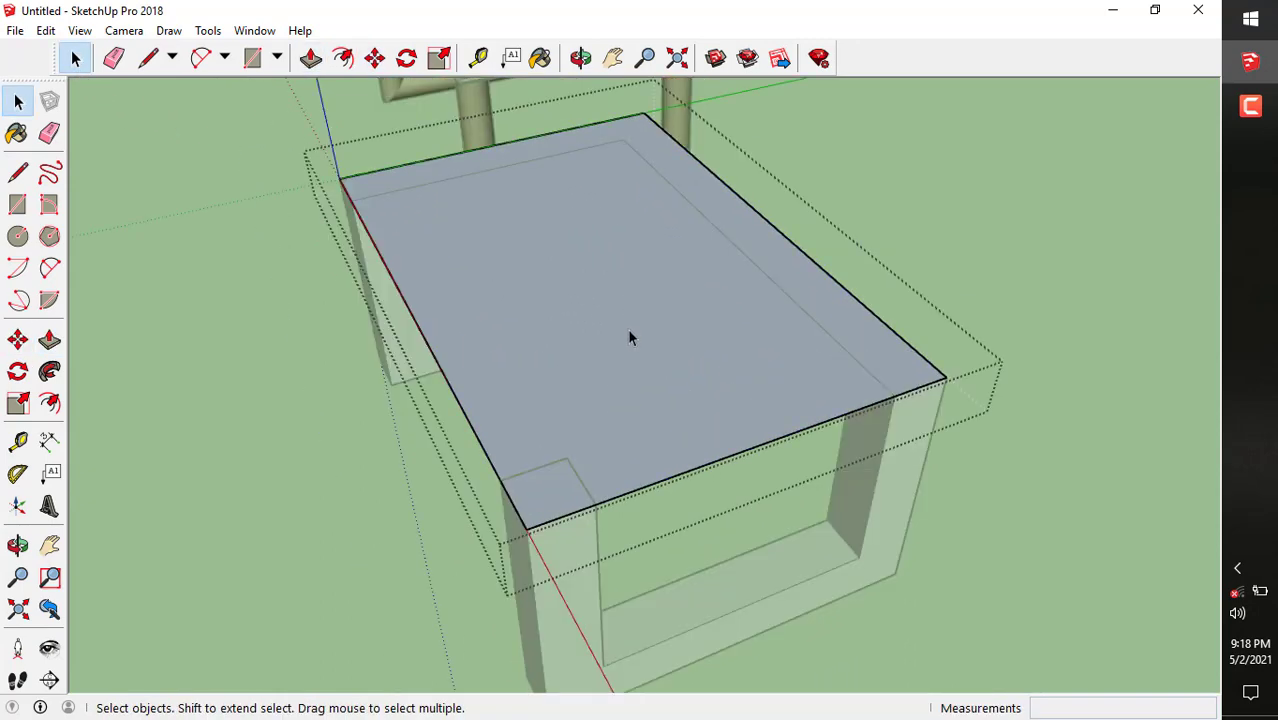
pyautogui.press('p')
pyautogui.click(559, 381)
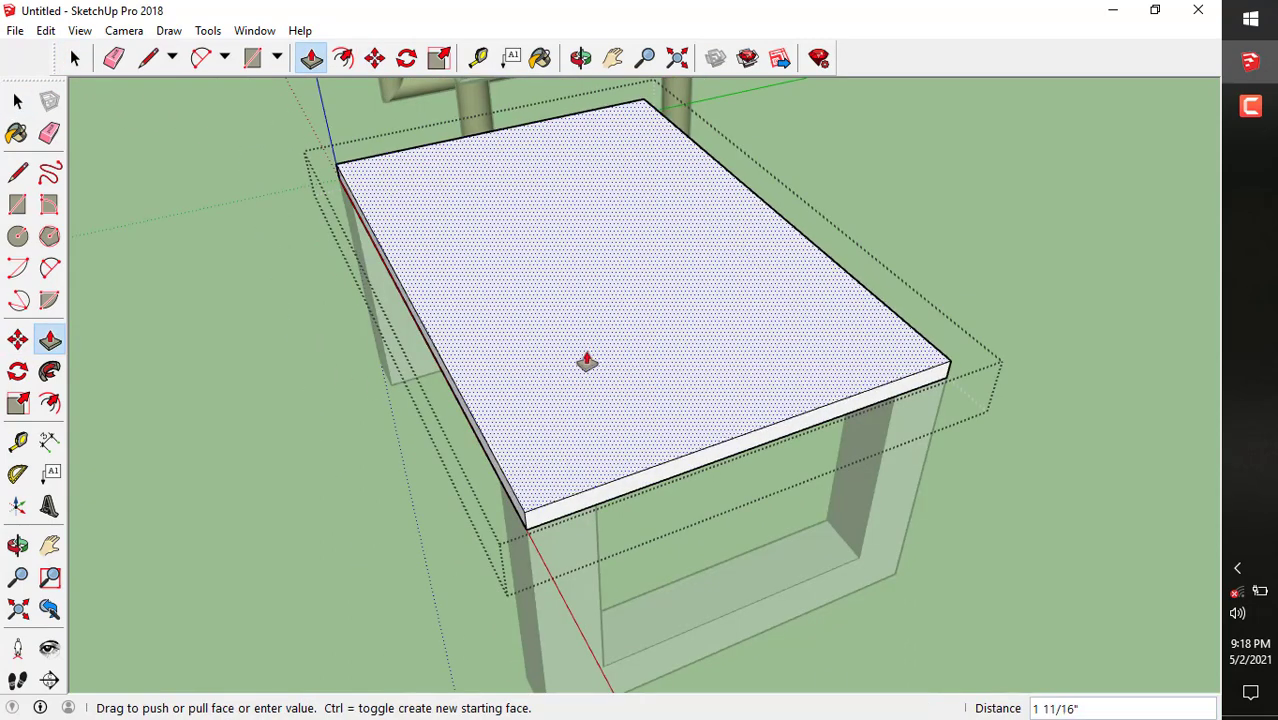
pyautogui.write('.3')
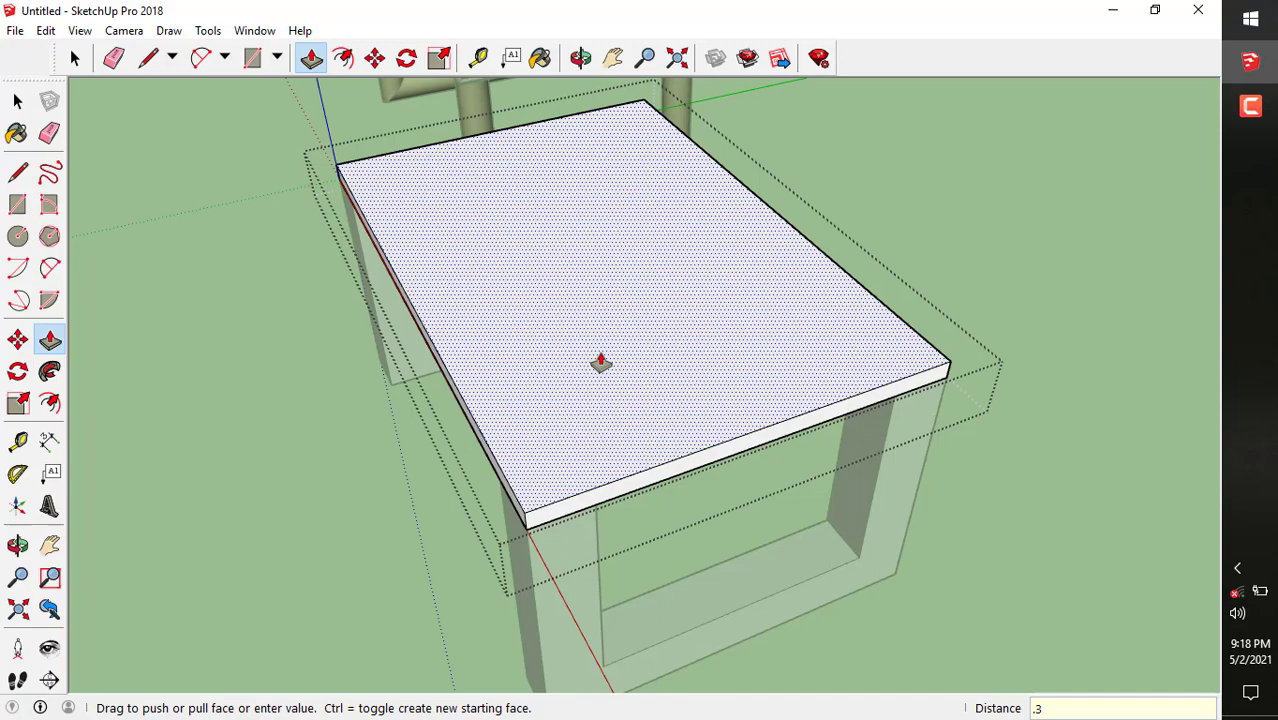
pyautogui.press('Return')
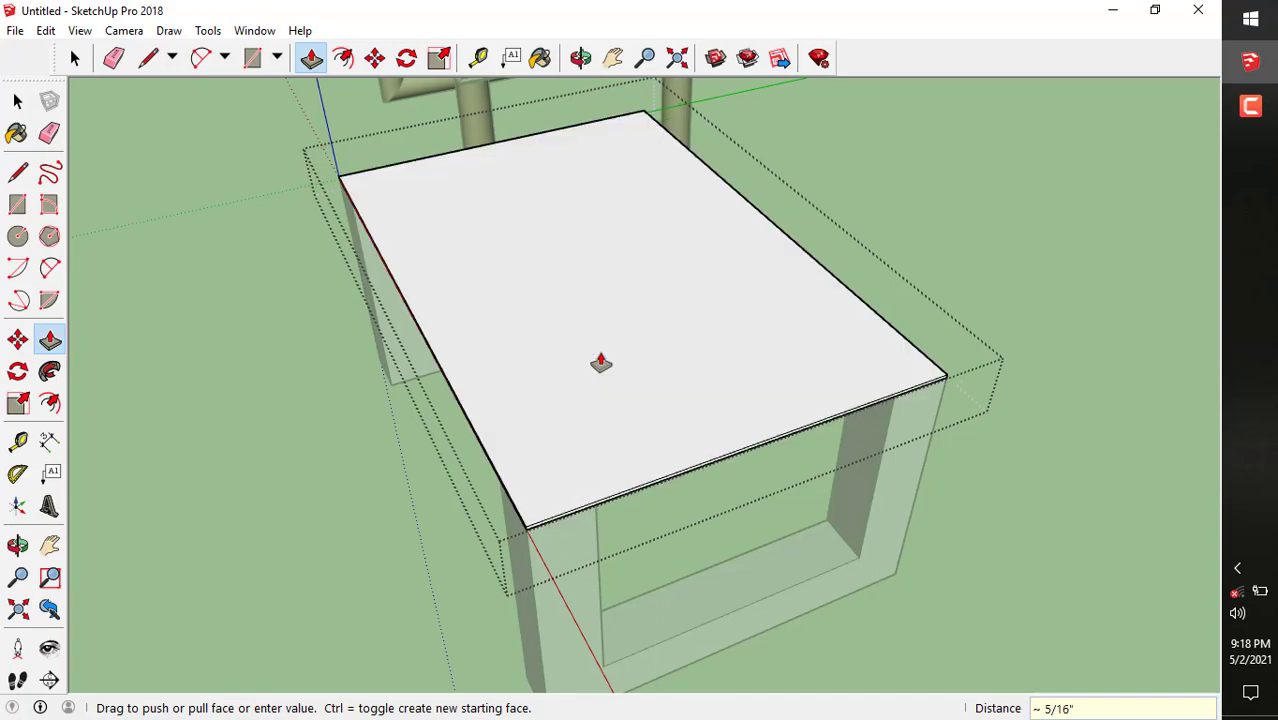
# Draw a tangent two-point arc across the slab's upper corner on its end face, from the short vertical edge's midpoint to the top edge
pyautogui.scroll(3, 611, 505)
pyautogui.moveTo(611, 505); pyautogui.dragTo(700, 495, button='middle')
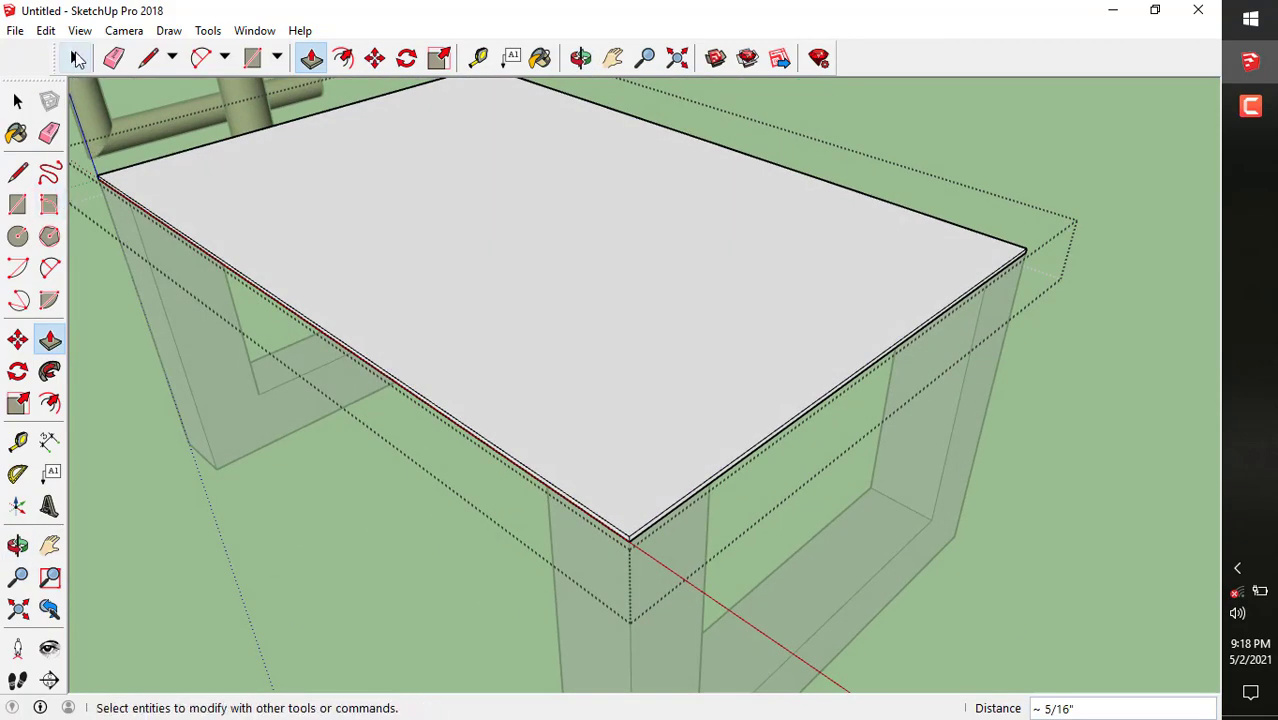
pyautogui.click(74, 57)
pyautogui.moveTo(514, 448); pyautogui.dragTo(352, 362, button='middle')
pyautogui.scroll(3, 530, 502)
pyautogui.scroll(2, 520, 545)
pyautogui.click(224, 58)
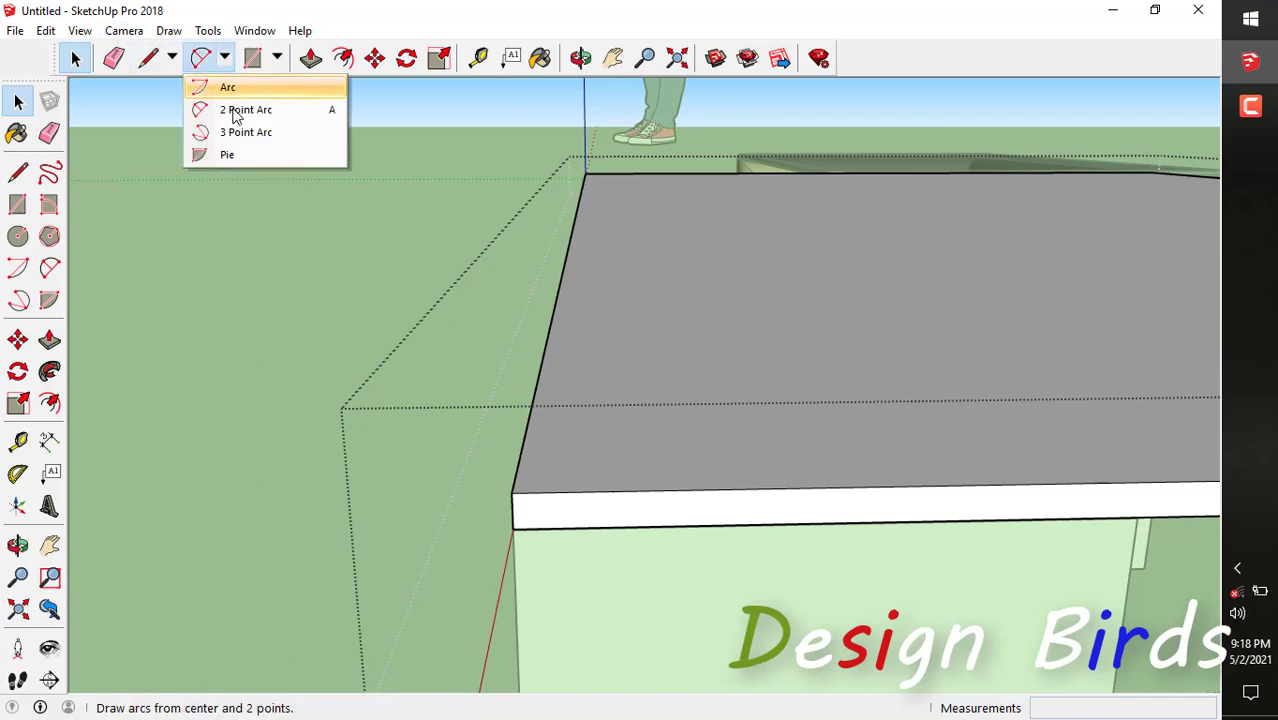
pyautogui.click(228, 86)
pyautogui.scroll(4, 540, 500)
pyautogui.scroll(5, 505, 475)
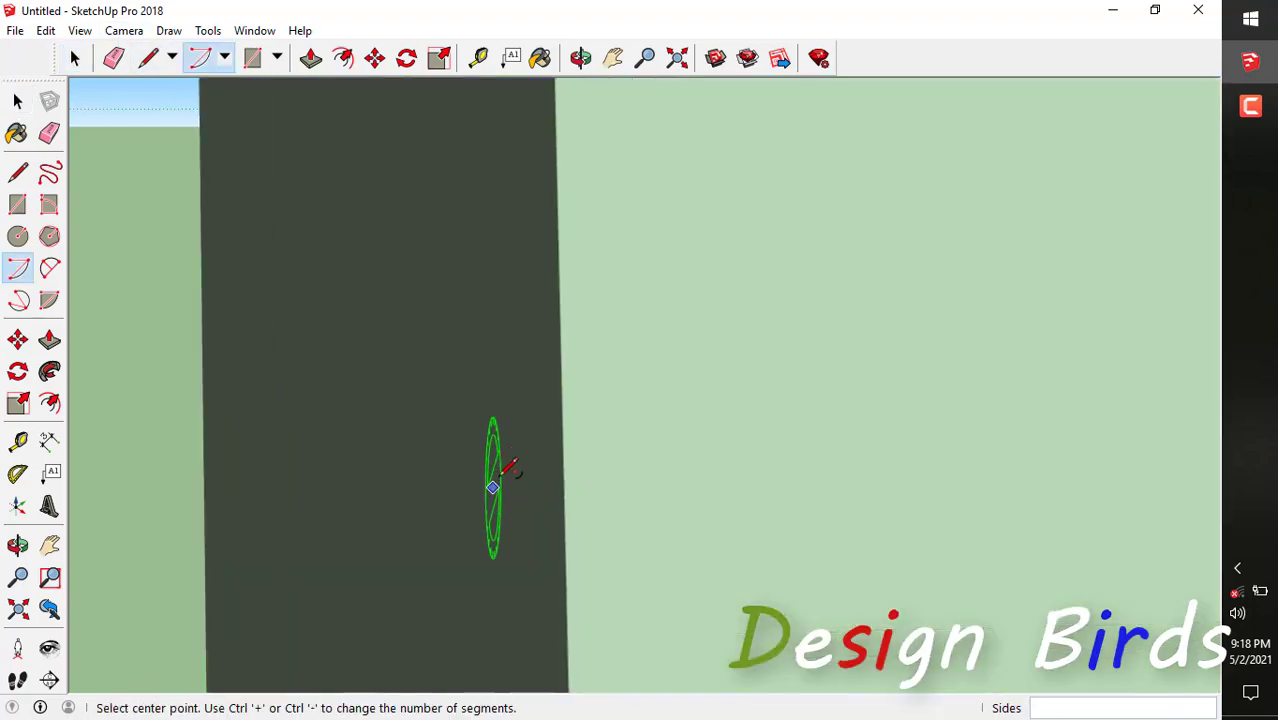
pyautogui.scroll(-5, 553, 385)
pyautogui.scroll(3, 559, 305)
pyautogui.scroll(-4, 560, 303)
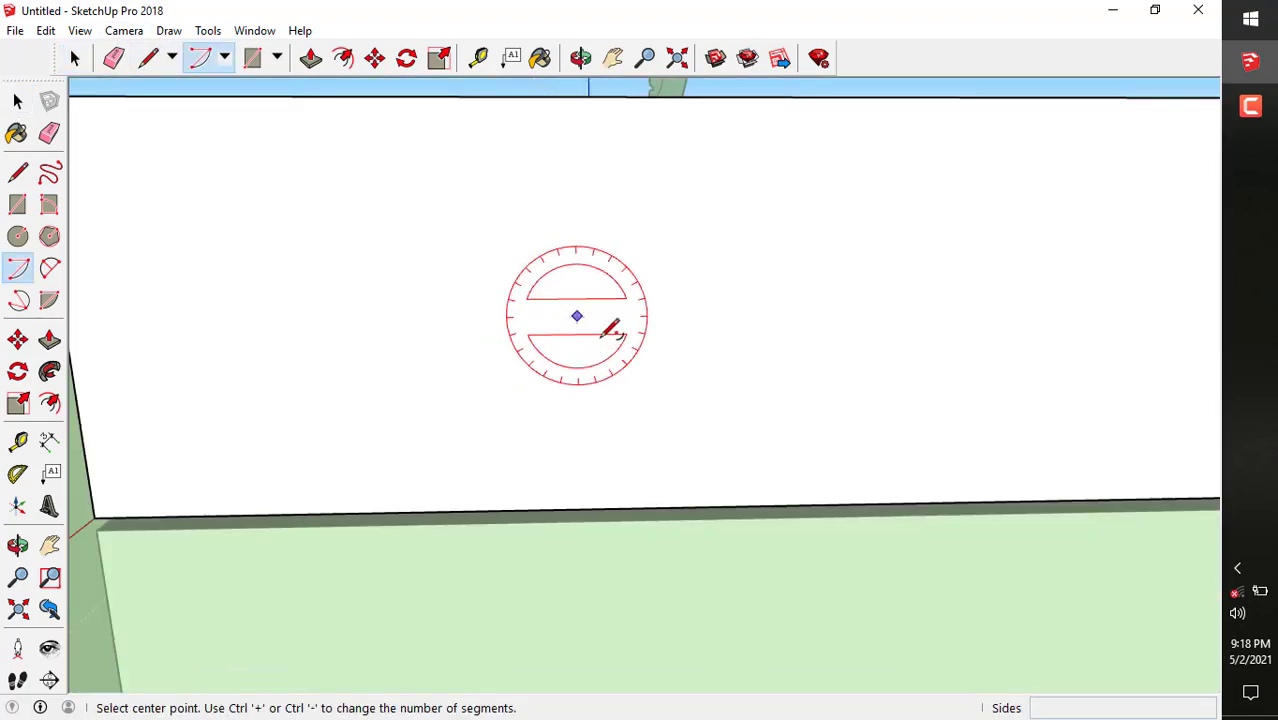
pyautogui.click(224, 58)
pyautogui.click(240, 112)
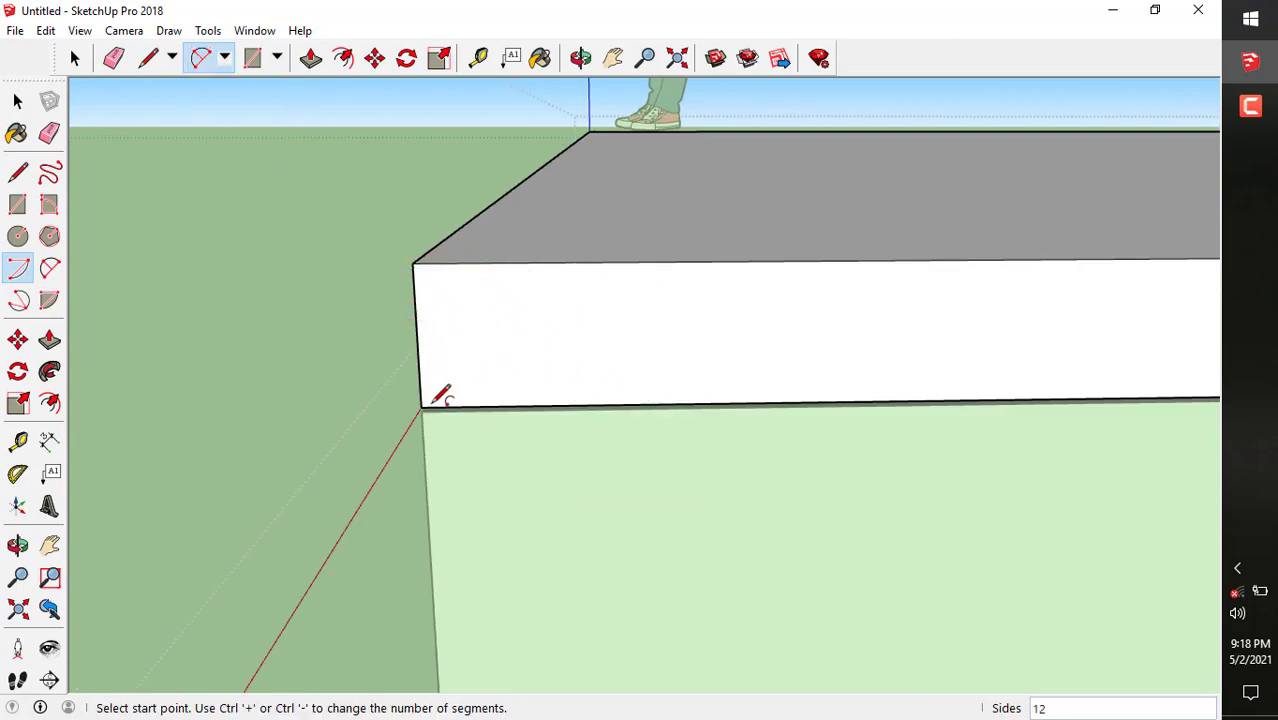
pyautogui.click(416, 336)
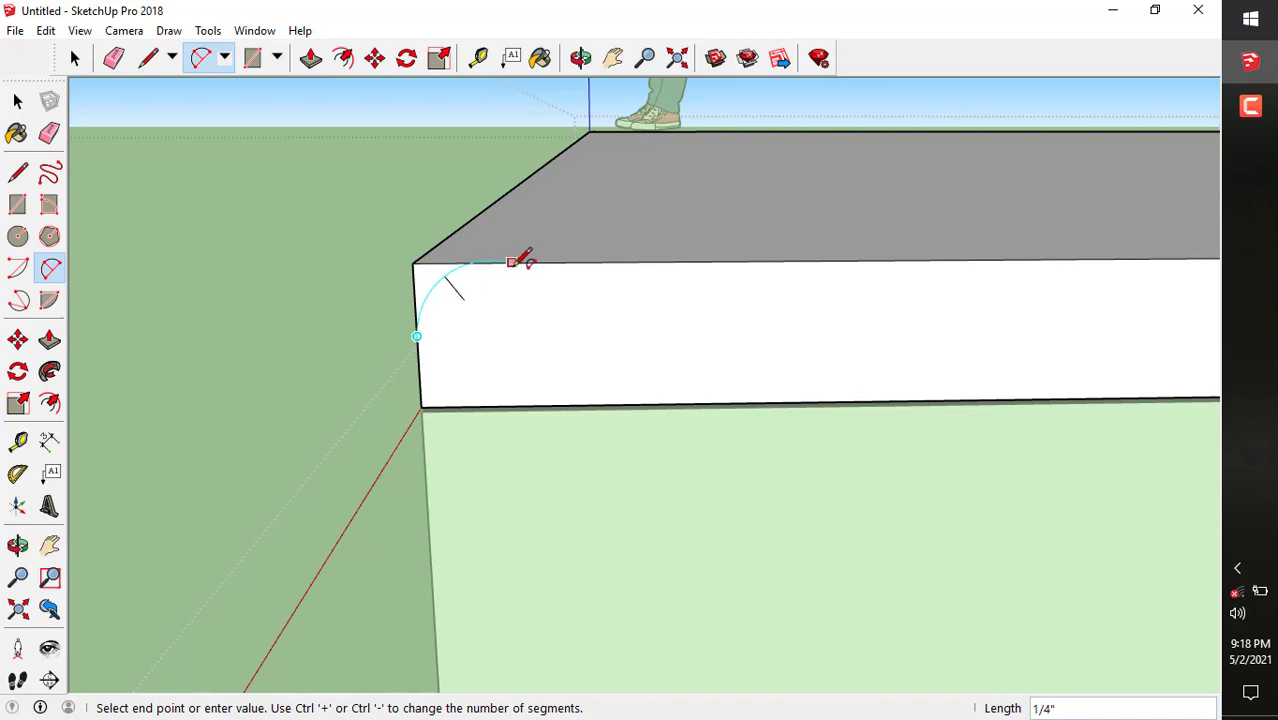
pyautogui.doubleClick(487, 262)
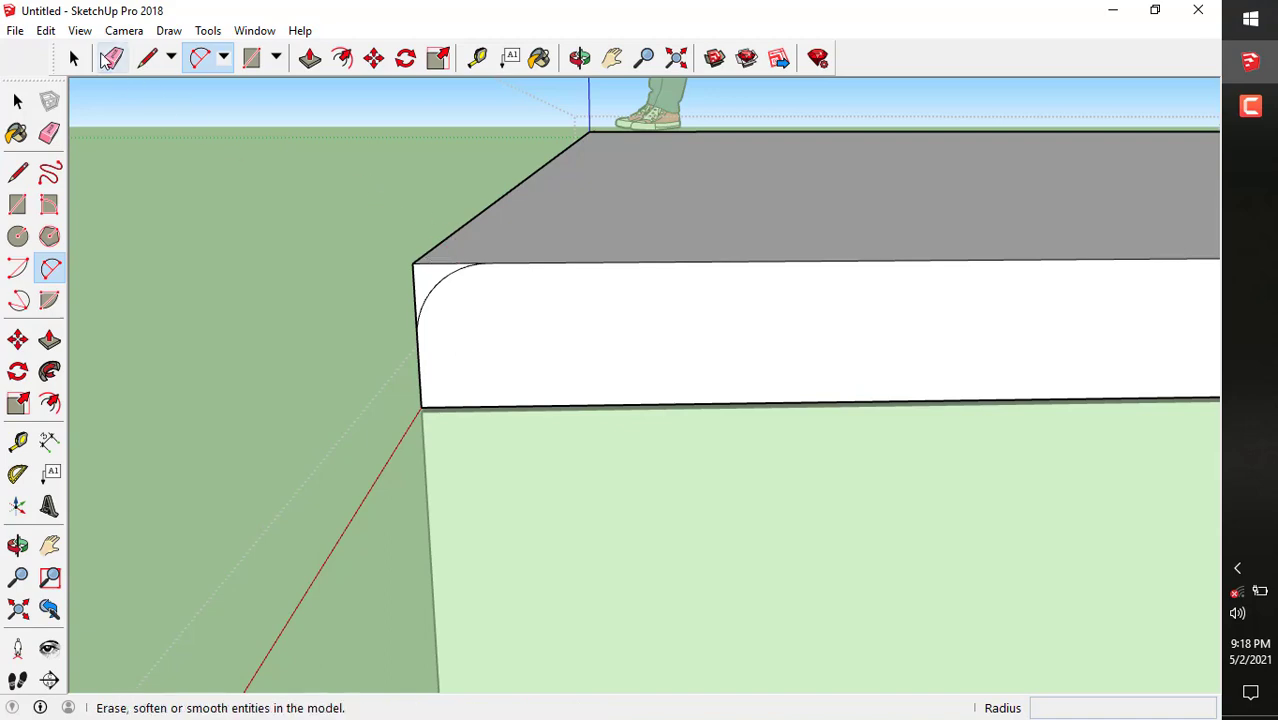
# Round over the tabletop's upper edges by running Follow Me with the arc's corner profile around the top face, and leave the group
pyautogui.press('space')
pyautogui.click(820, 233)
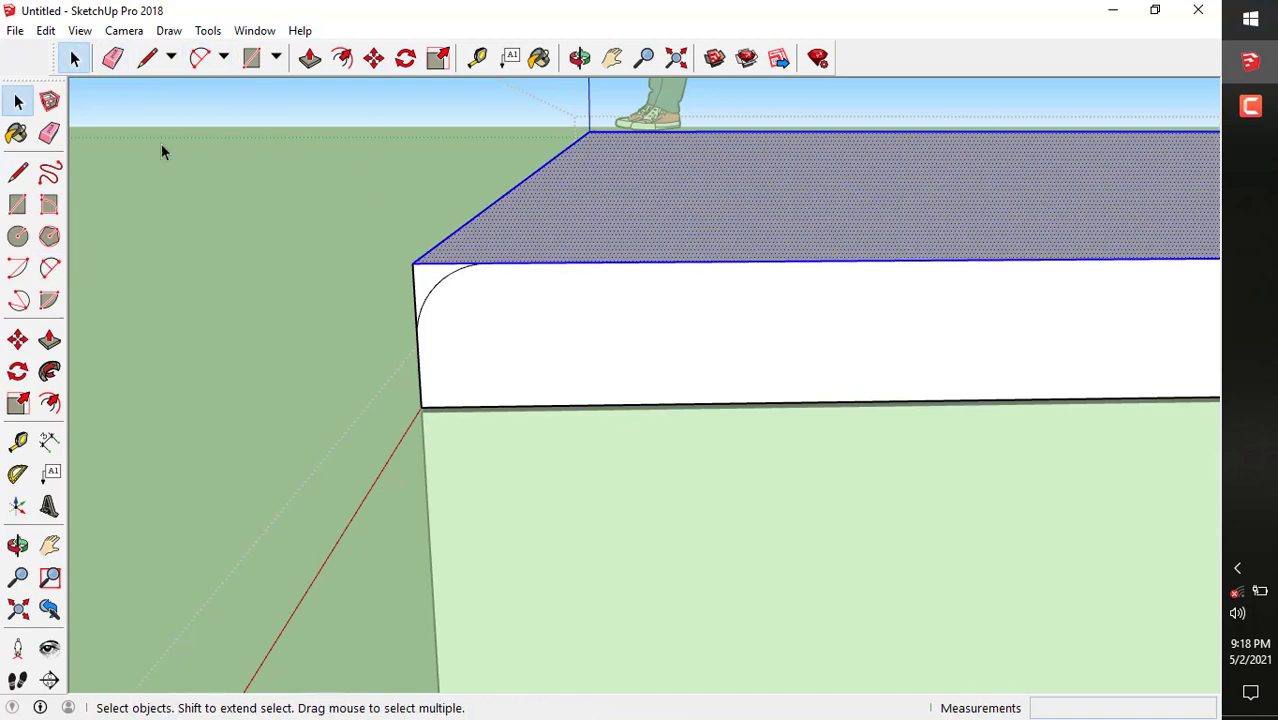
pyautogui.click(50, 371)
pyautogui.click(440, 290)
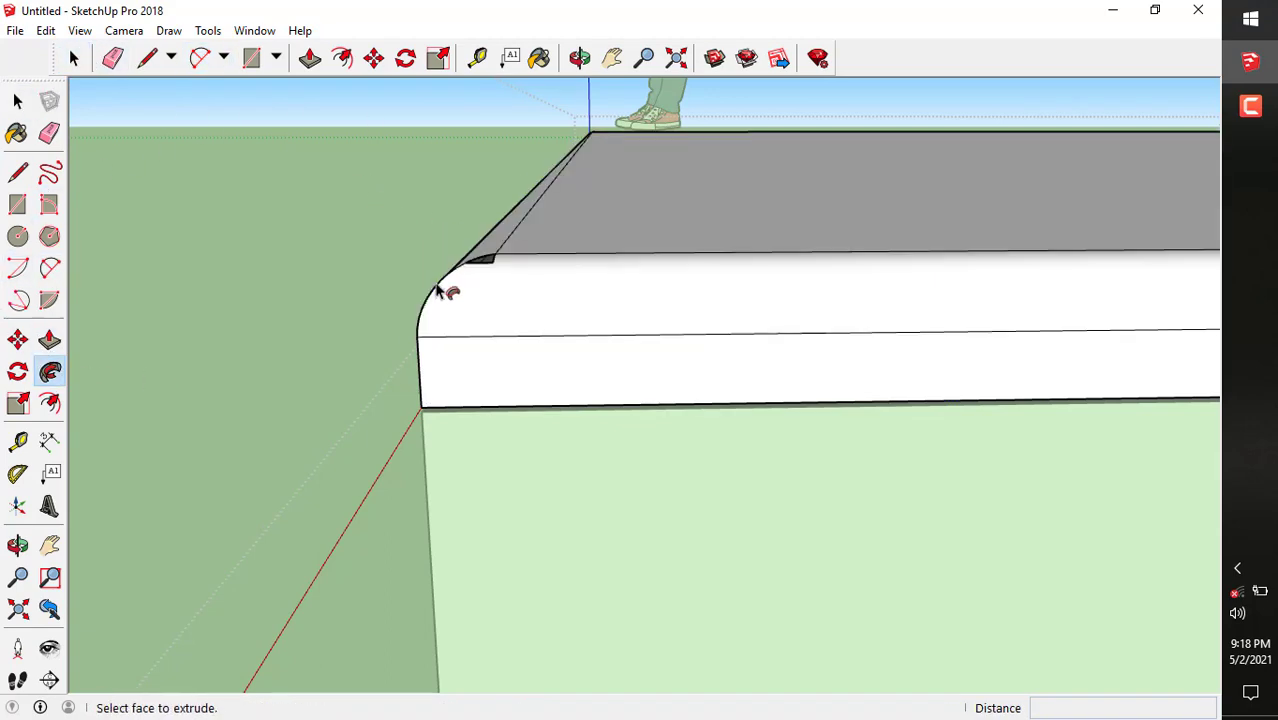
pyautogui.moveTo(437, 290); pyautogui.dragTo(770, 327, button='middle')
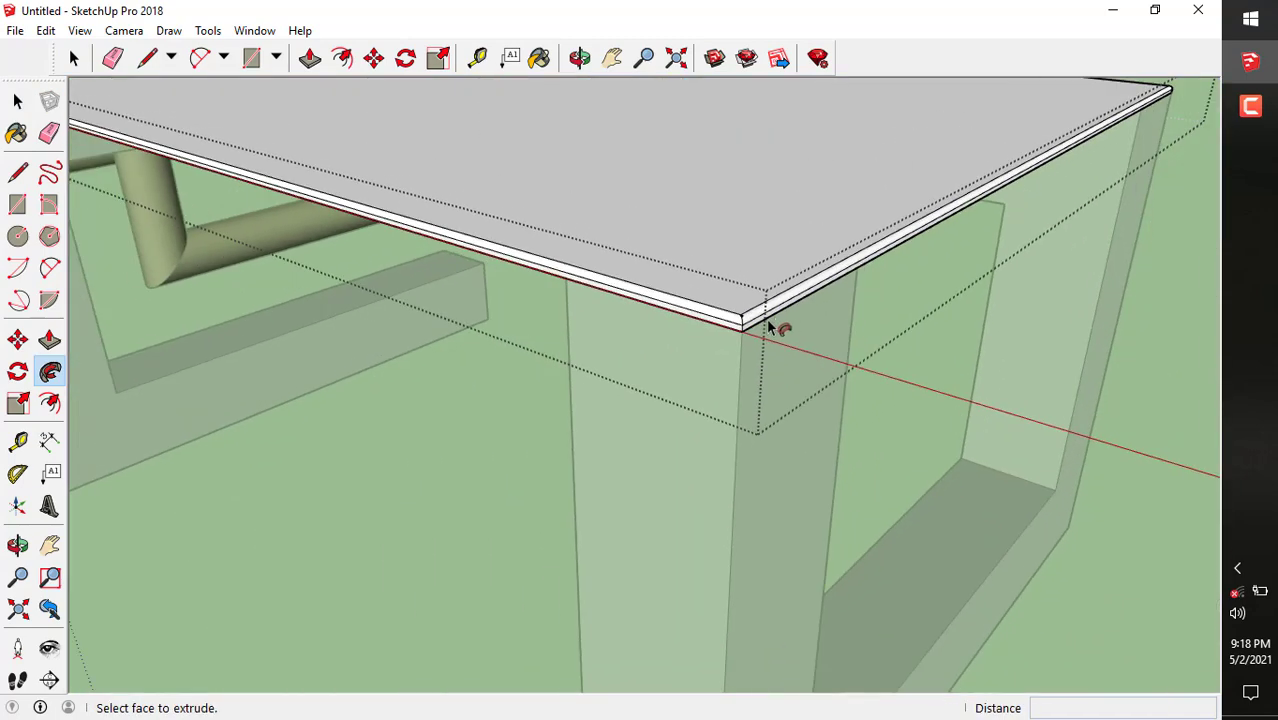
pyautogui.scroll(-5, 770, 327)
pyautogui.click(72, 62)
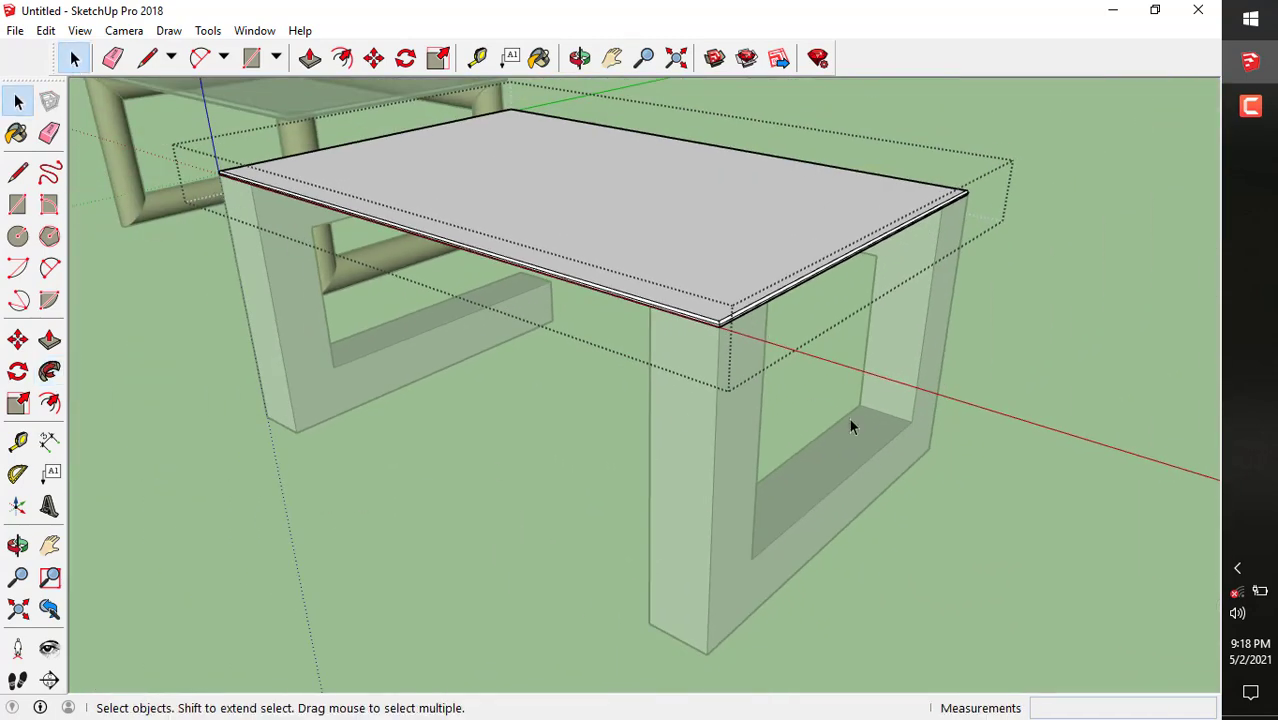
pyautogui.moveTo(849, 418); pyautogui.dragTo(697, 580, button='middle')
pyautogui.moveTo(831, 450); pyautogui.dragTo(408, 417, button='middle')
# Try to scale the tabletop group by 0.5 along the green axis from its long side, and undo it
pyautogui.press('s')
pyautogui.scroll(6, 420, 330)
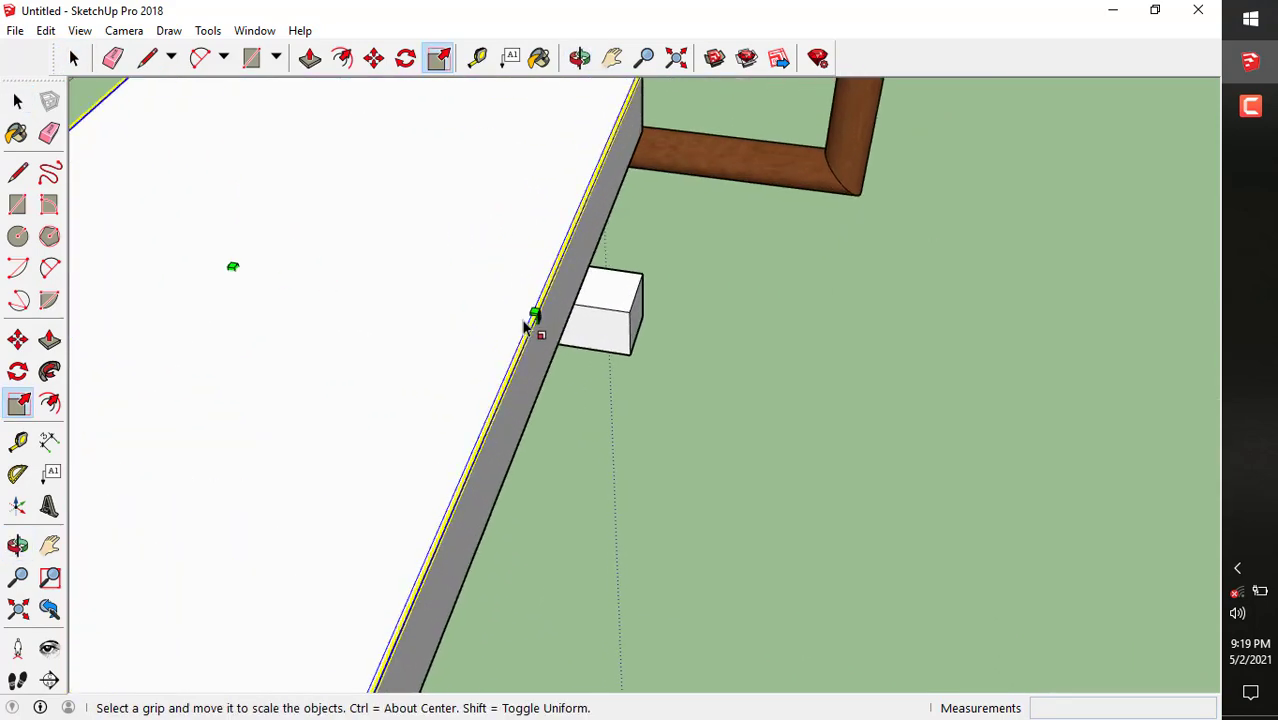
pyautogui.moveTo(430, 320); pyautogui.dragTo(465, 228, button='middle')
pyautogui.click(560, 299)
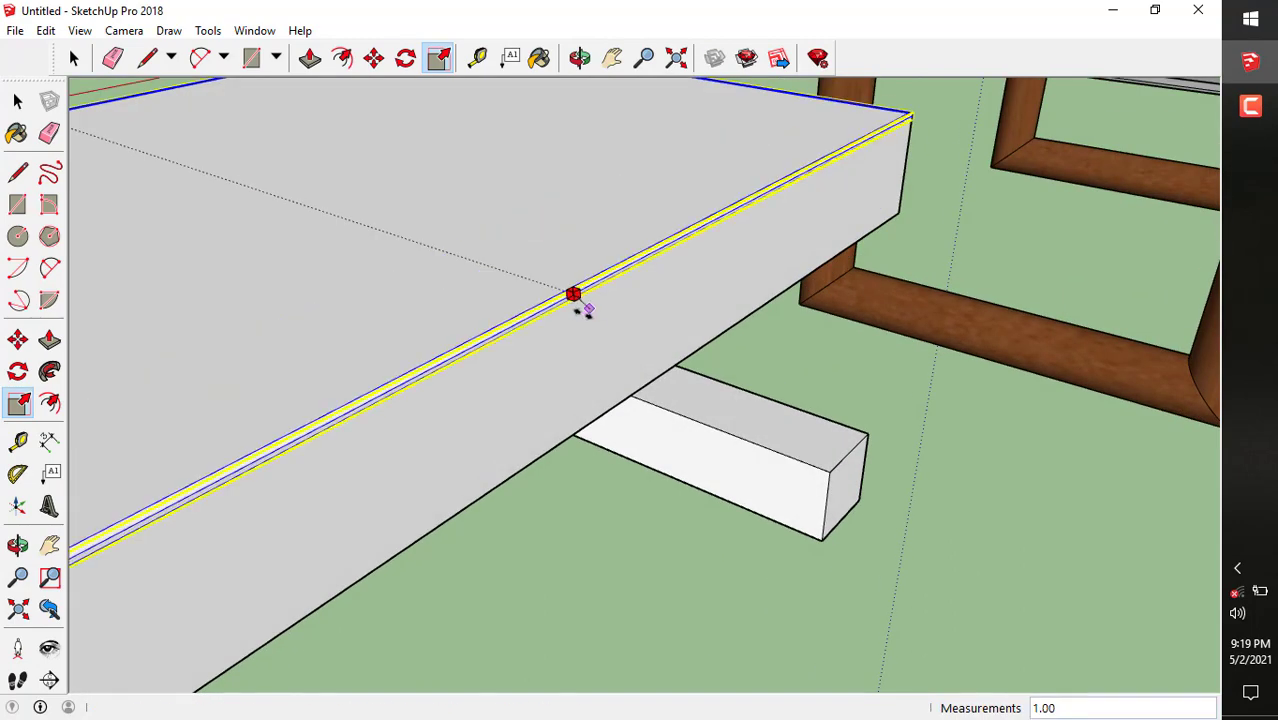
pyautogui.press('Escape')
pyautogui.scroll(3, 572, 298)
pyautogui.click(580, 289)
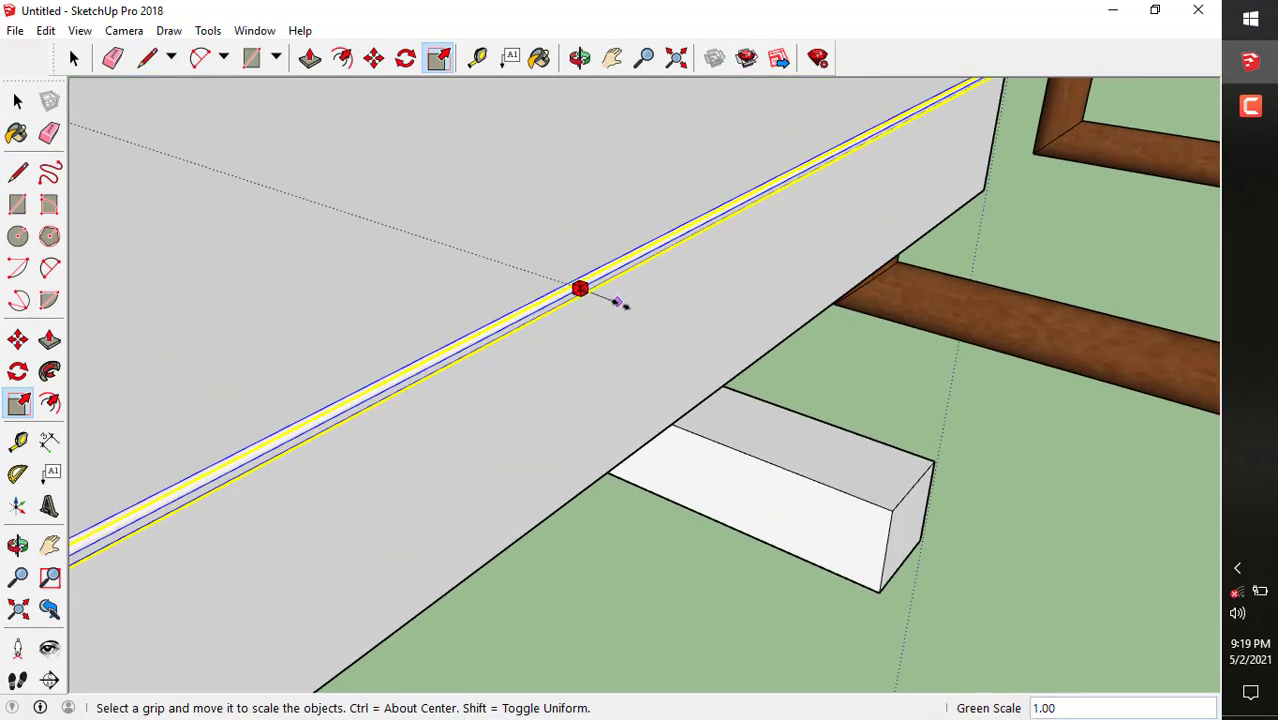
pyautogui.scroll(-4, 717, 294)
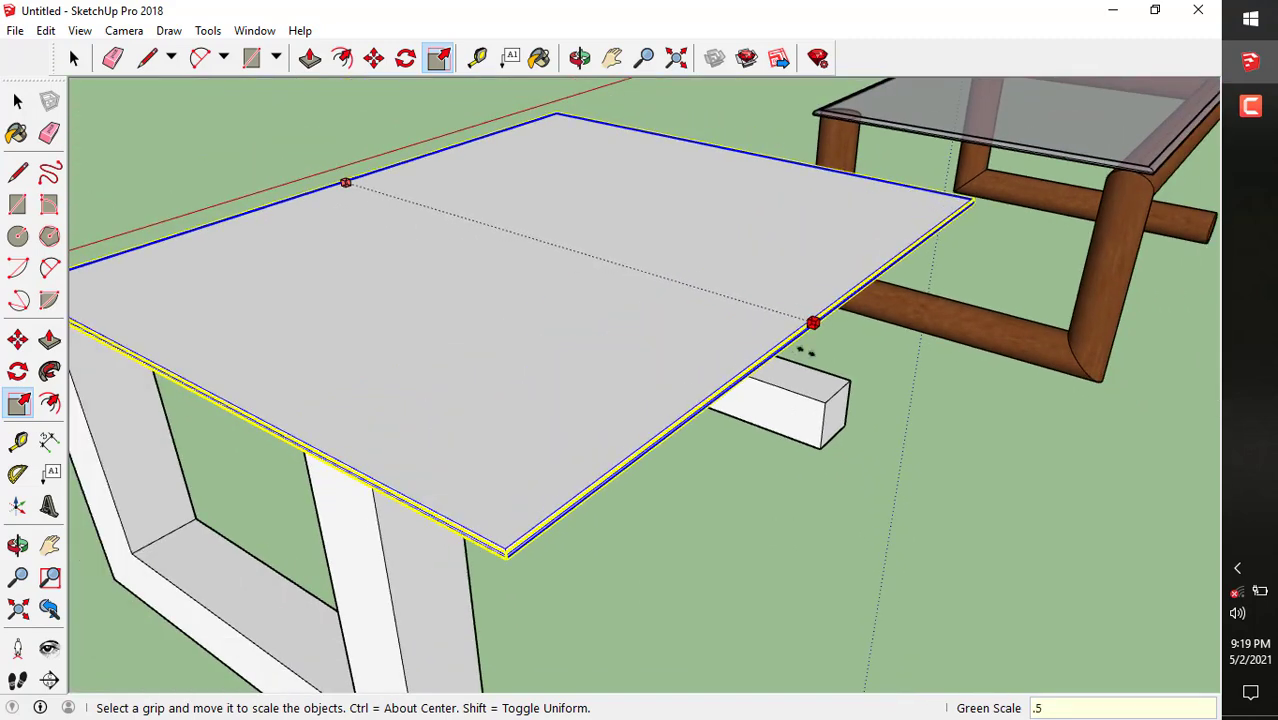
pyautogui.press('Return')
pyautogui.hotkey('ctrl', 'z')
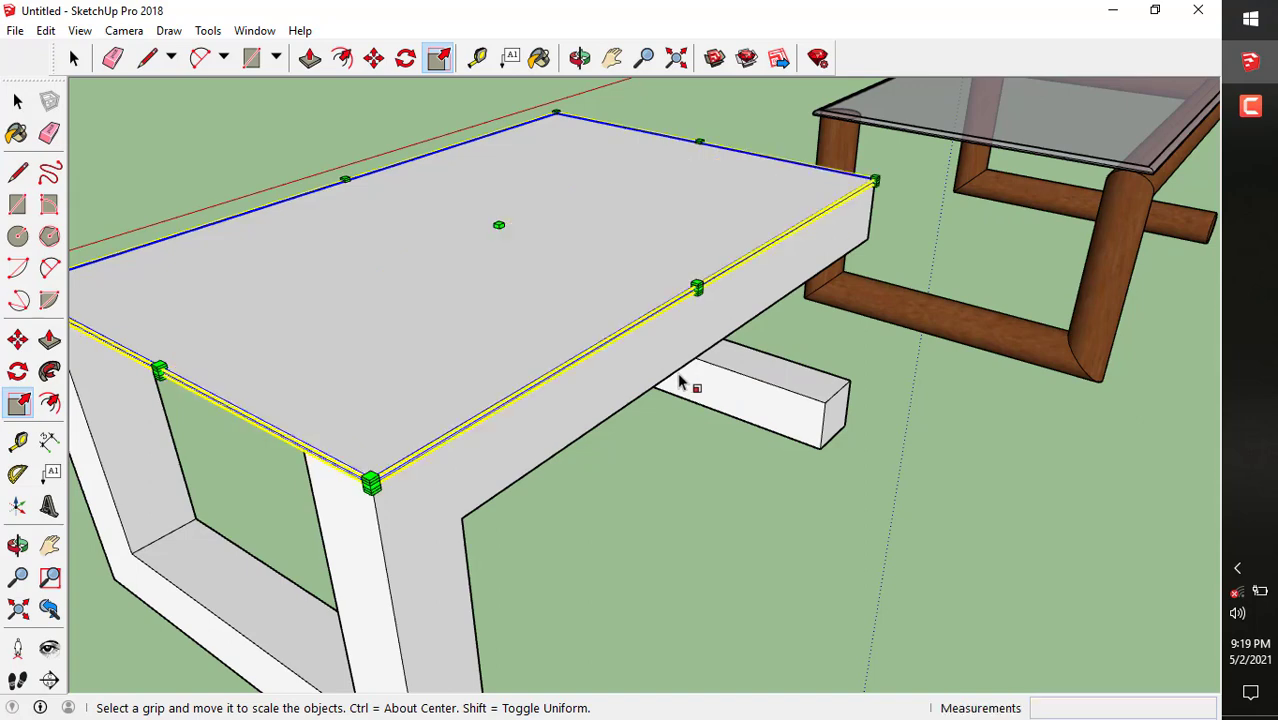
pyautogui.click(703, 296)
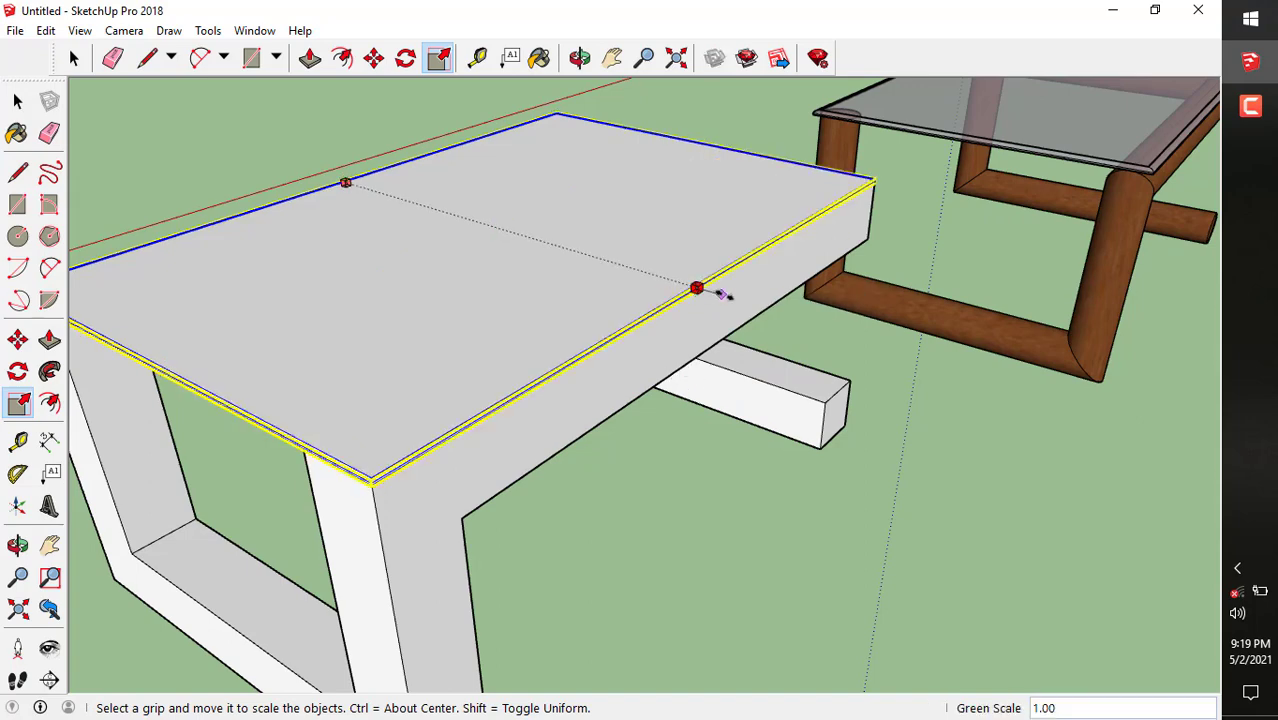
pyautogui.moveTo(733, 308); pyautogui.dragTo(880, 250, button='middle')
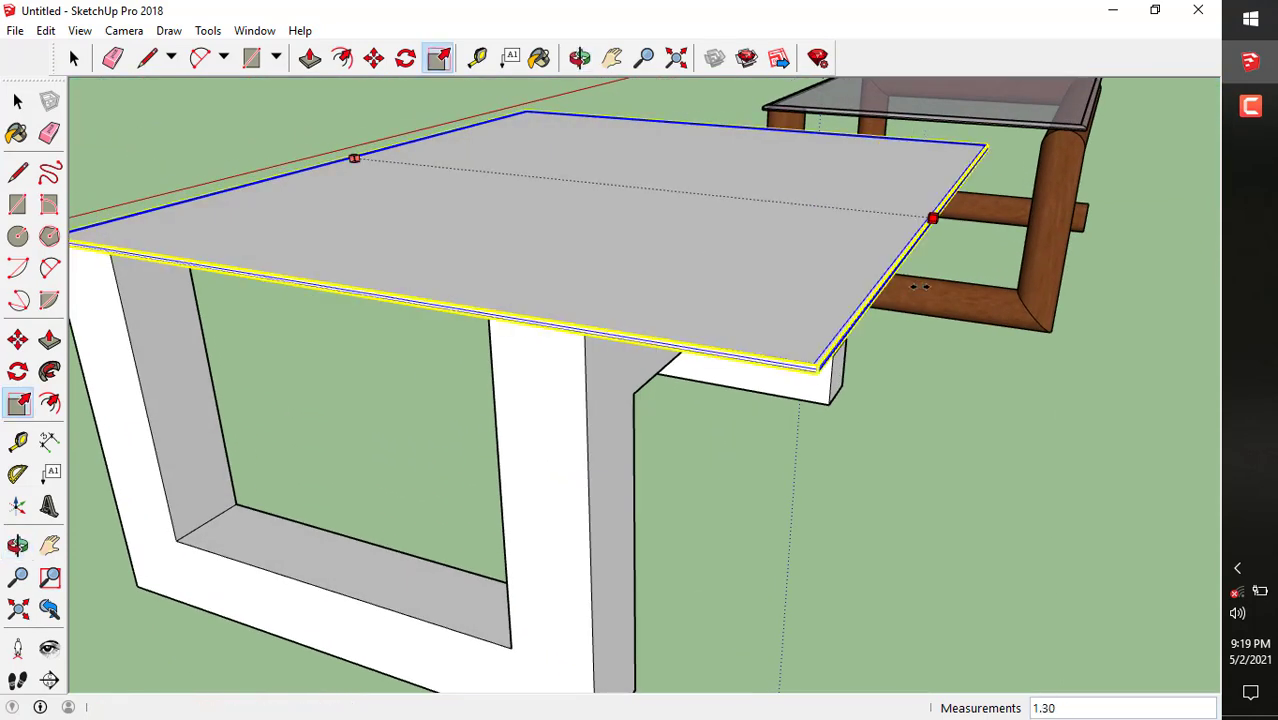
pyautogui.scroll(-3, 922, 283)
pyautogui.press('Escape')
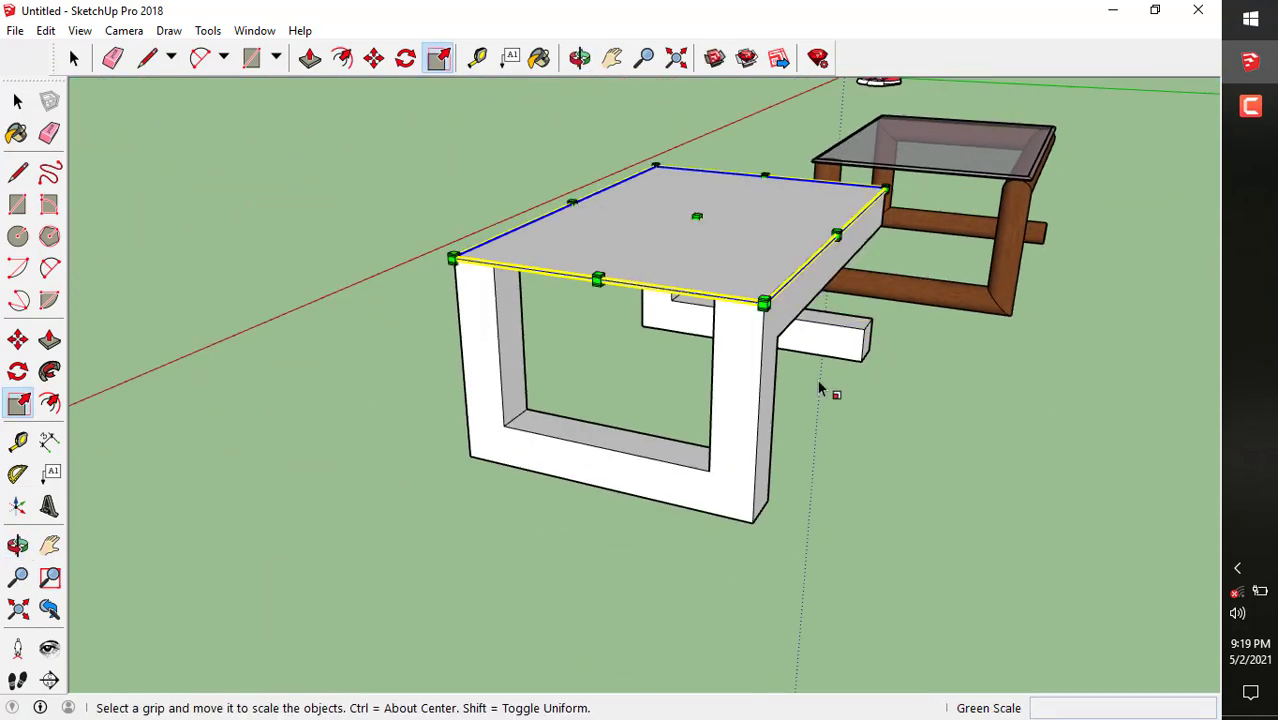
# Hide the square-section frame group beneath the tabletop
pyautogui.click(74, 58)
pyautogui.rightClick(556, 467)
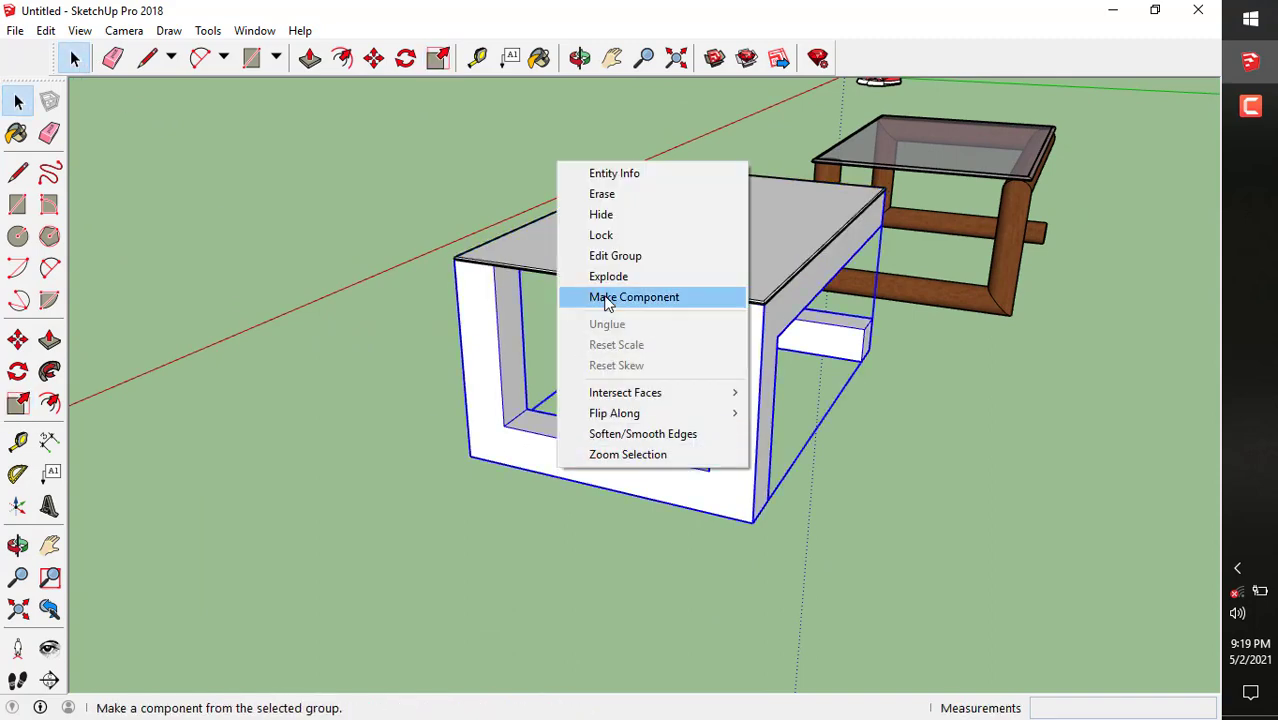
pyautogui.click(620, 212)
# Try to scale the isolated tabletop group by 0.5 along the green axis from its long side, and undo it
pyautogui.moveTo(665, 294); pyautogui.dragTo(648, 371, button='middle')
pyautogui.click(697, 338)
pyautogui.press('s')
pyautogui.scroll(5, 727, 371)
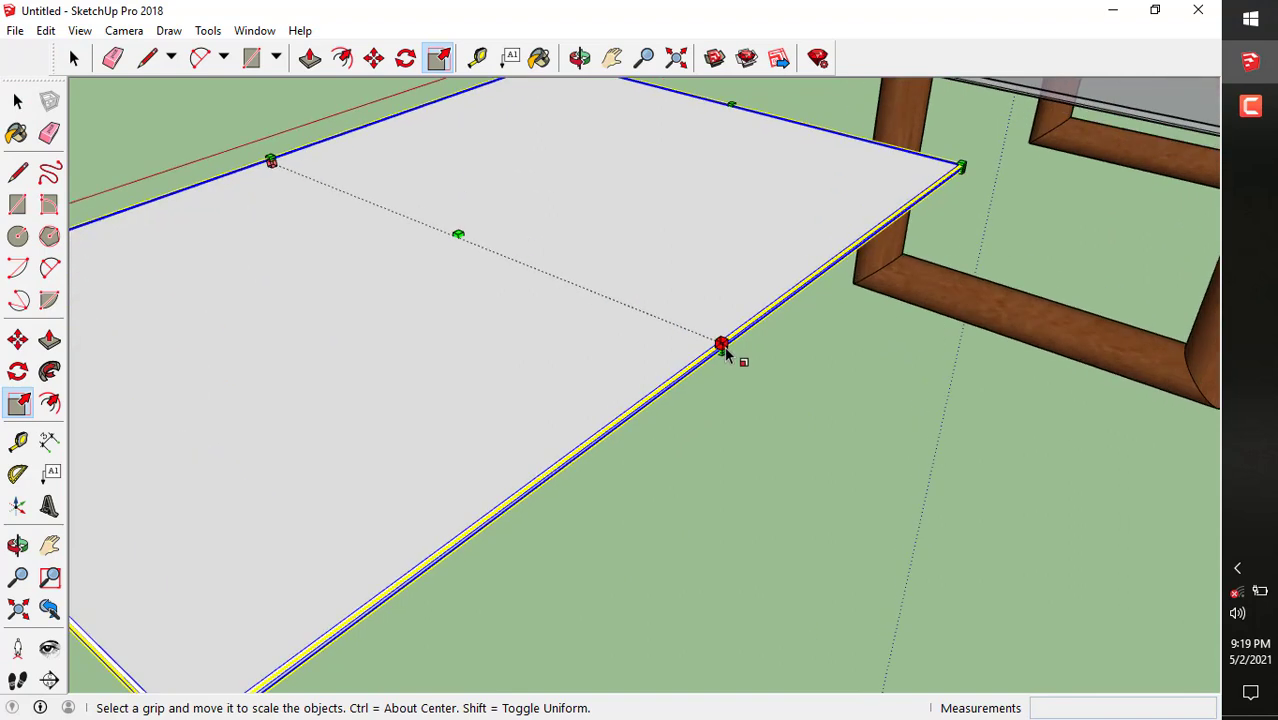
pyautogui.moveTo(724, 350); pyautogui.dragTo(773, 373)
pyautogui.write('.5')
pyautogui.press('Return')
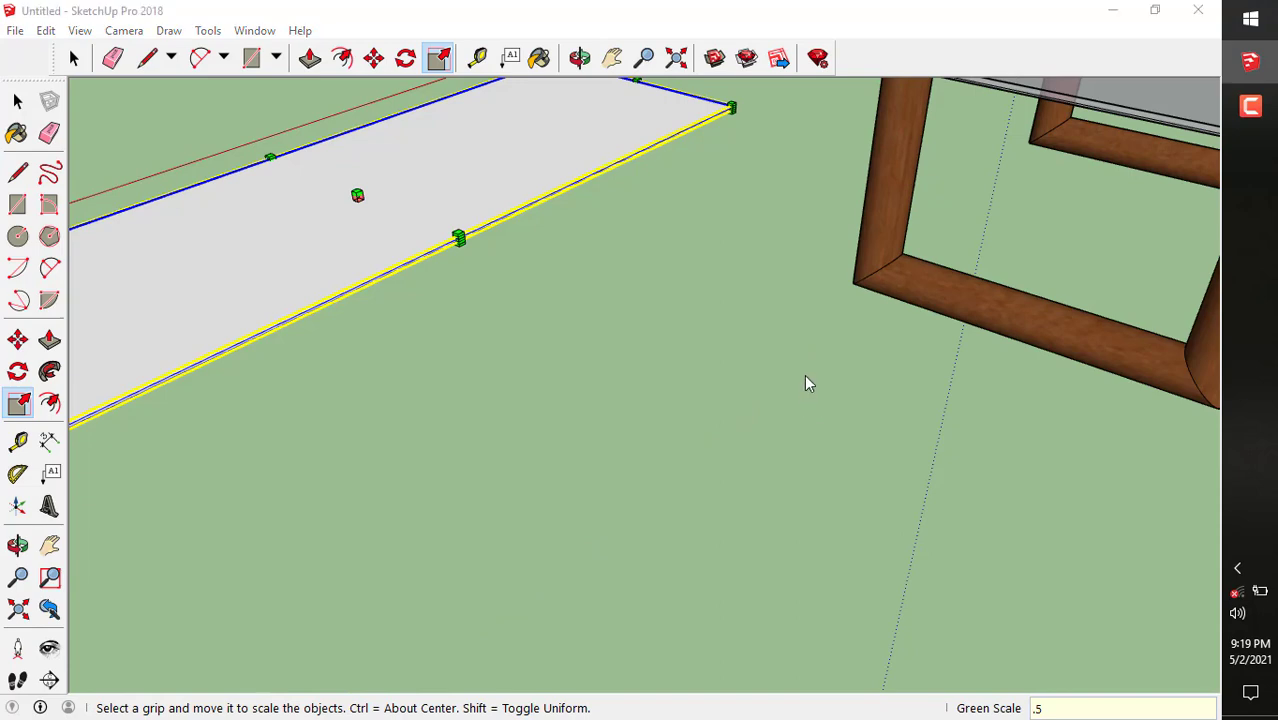
pyautogui.hotkey('ctrl', 's')
pyautogui.click(916, 133)
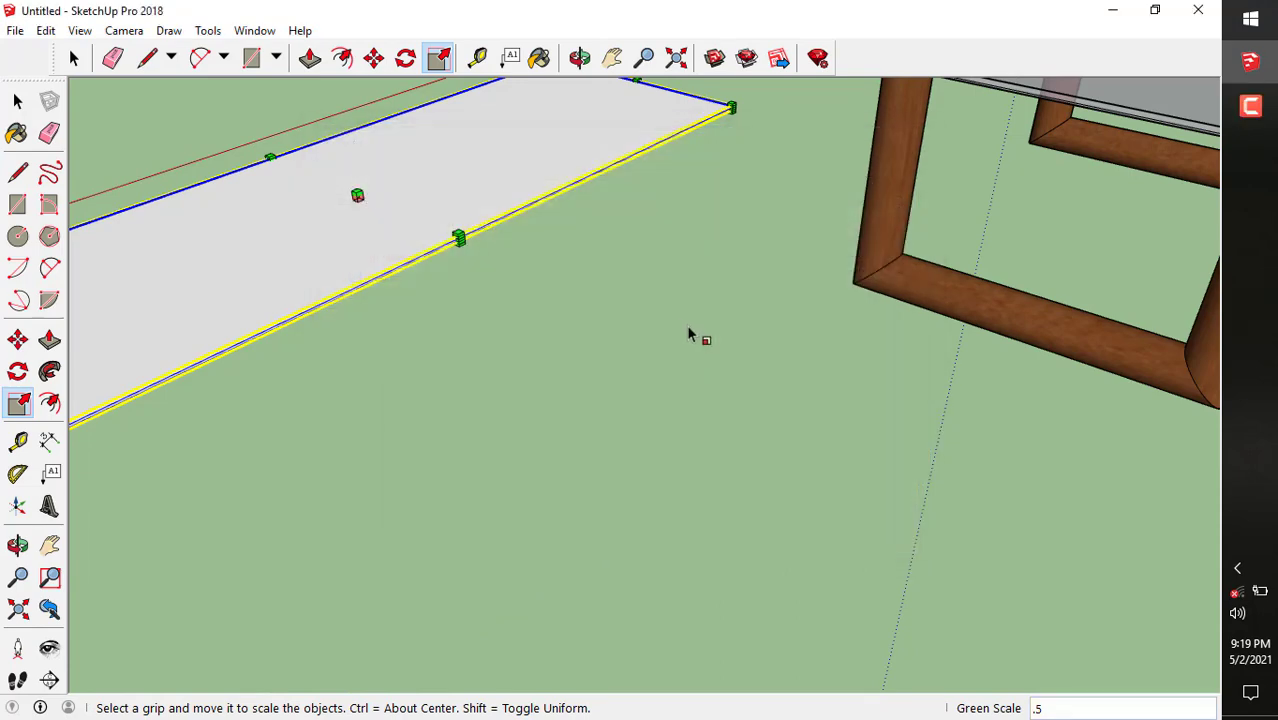
pyautogui.scroll(-6, 720, 325)
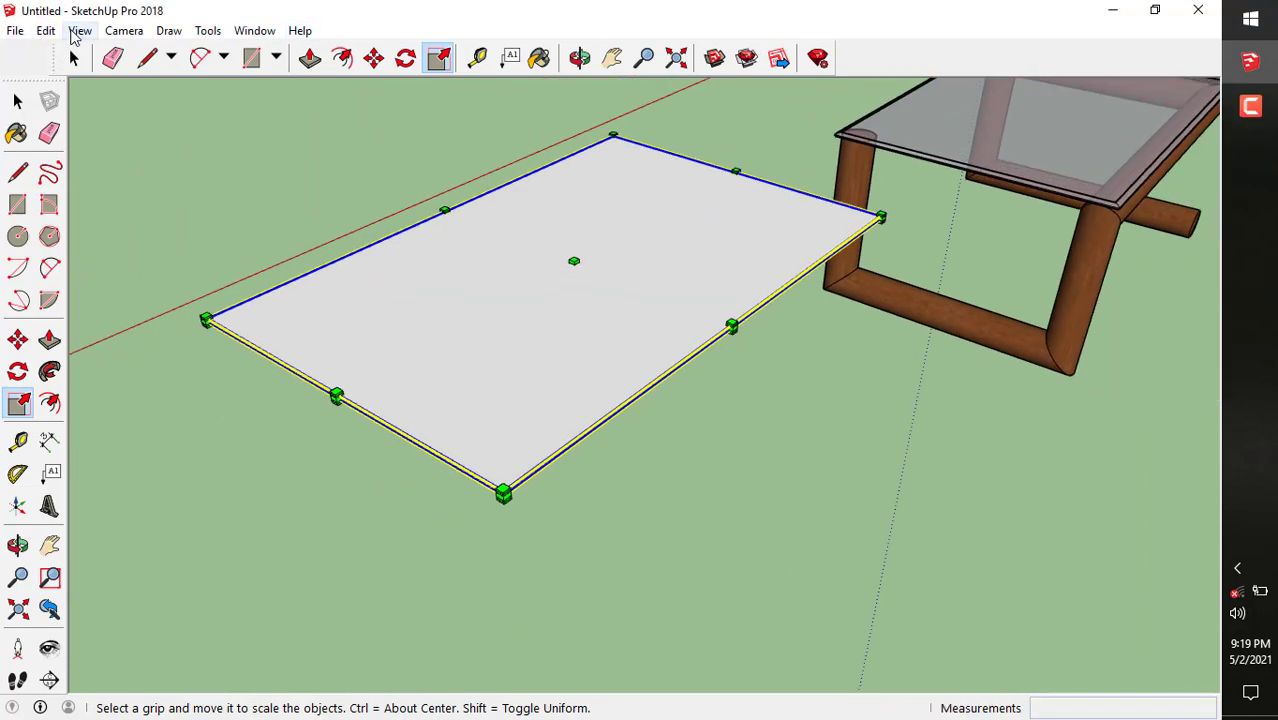
# Unhide all hidden geometry to bring back the table frame
pyautogui.click(78, 31)
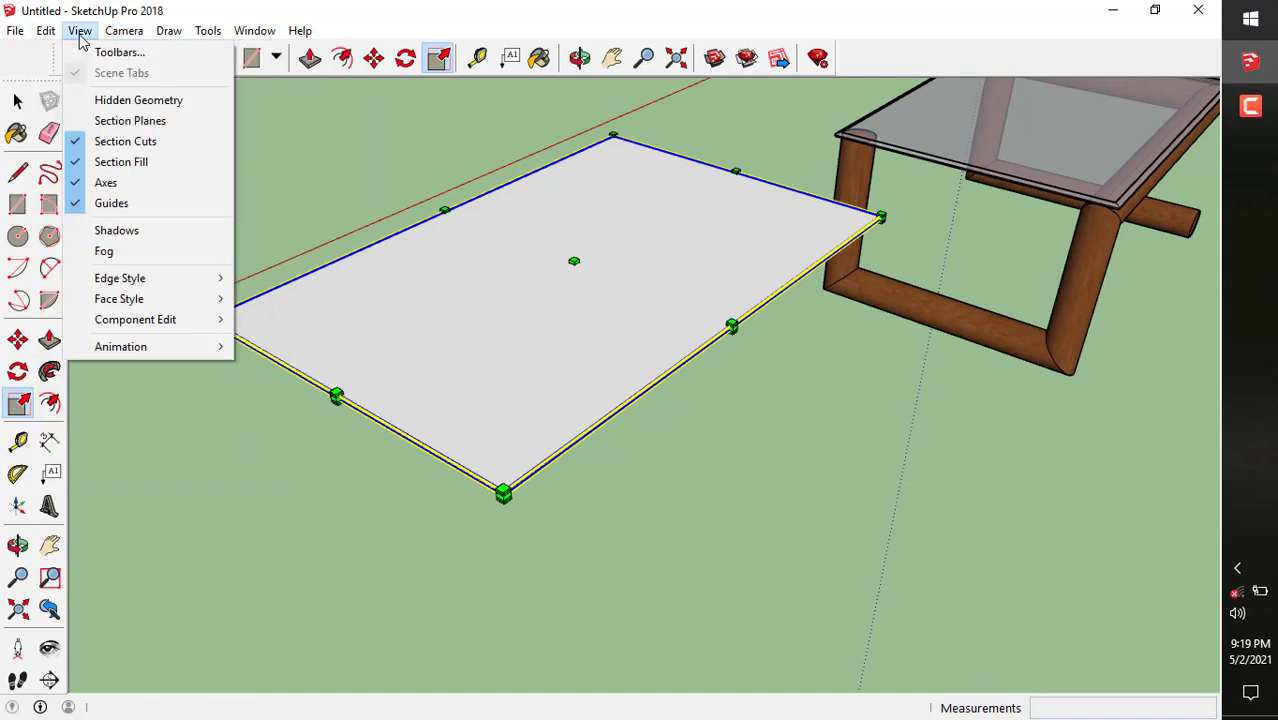
pyautogui.moveTo(46, 31)
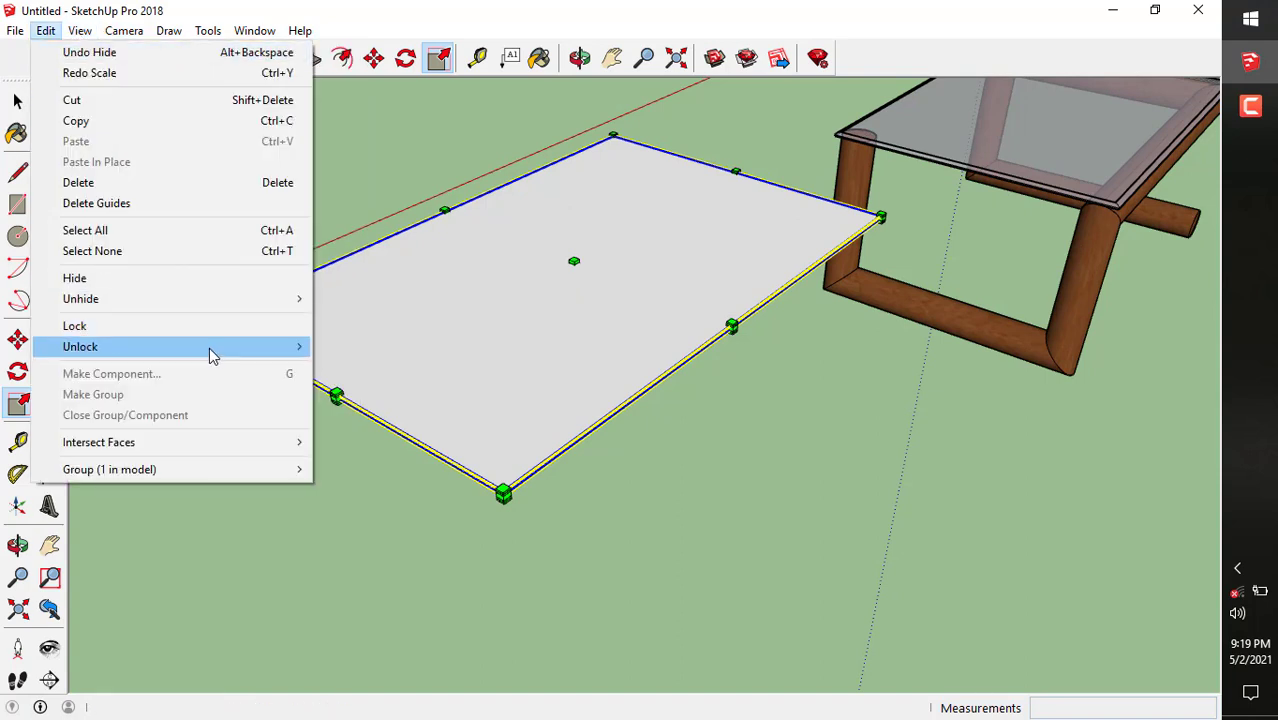
pyautogui.moveTo(212, 350)
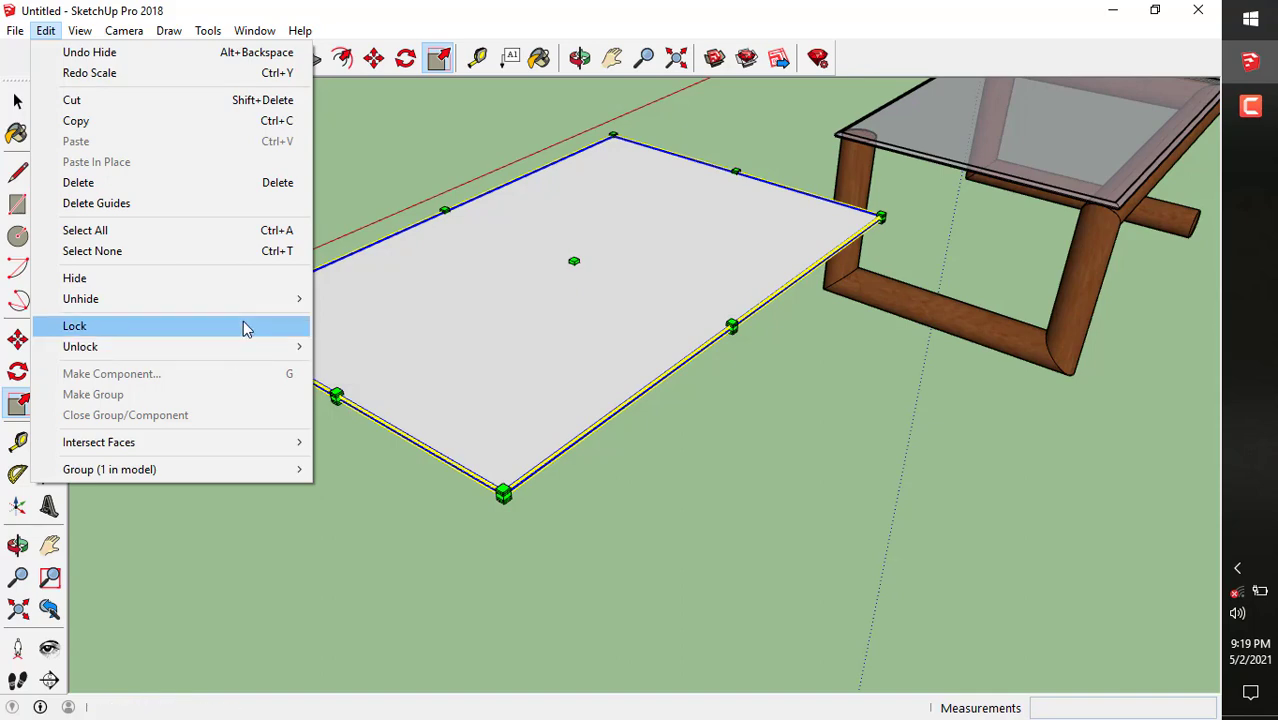
pyautogui.moveTo(252, 301)
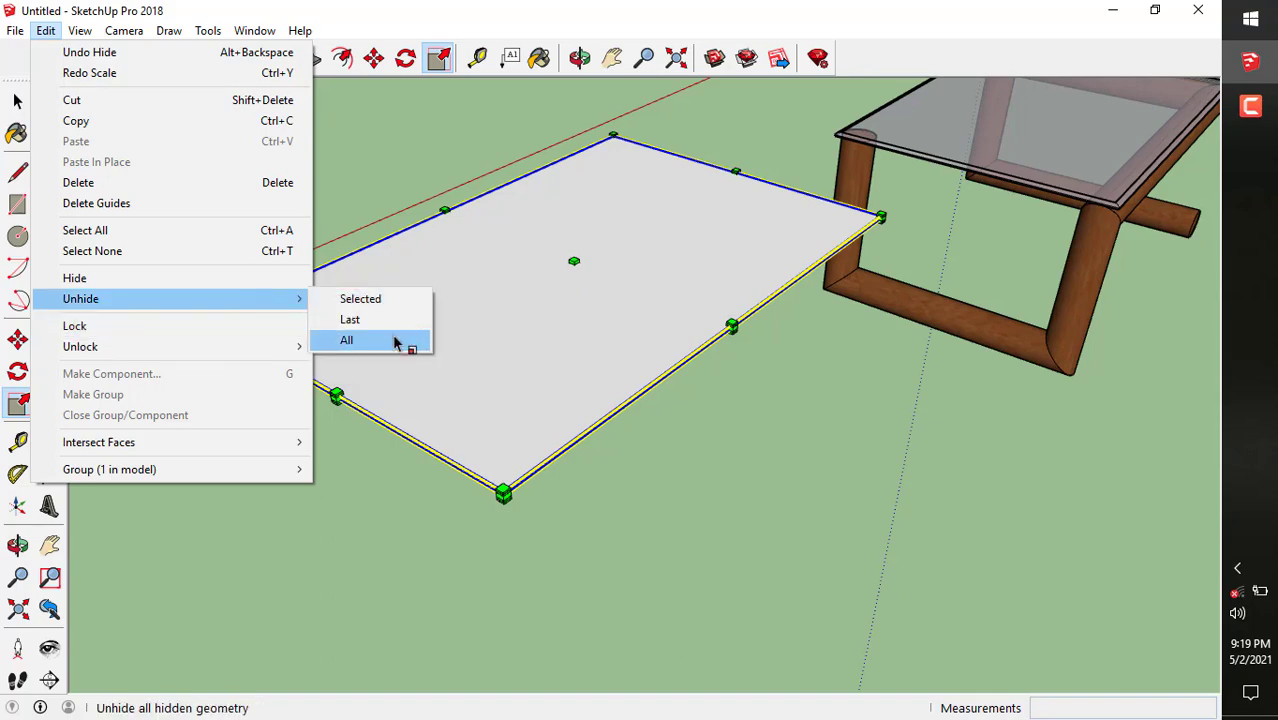
pyautogui.click(394, 341)
# Scale the tabletop group slightly outward along the red and green axes from one corner above a leg, so it overhangs the frame
pyautogui.moveTo(442, 379); pyautogui.dragTo(850, 450, button='middle')
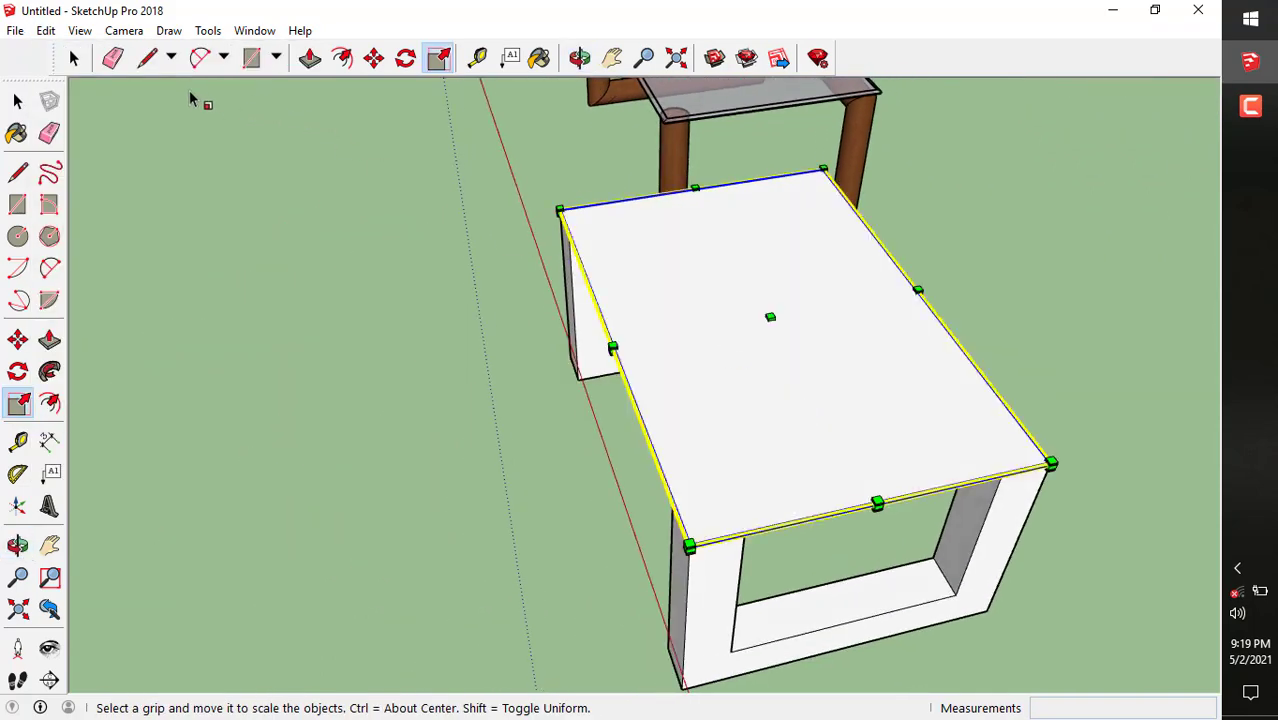
pyautogui.click(74, 58)
pyautogui.moveTo(352, 497); pyautogui.dragTo(600, 430, button='middle')
pyautogui.click(549, 349)
pyautogui.press('s')
pyautogui.moveTo(777, 525); pyautogui.dragTo(835, 446, button='middle')
pyautogui.scroll(4, 876, 442)
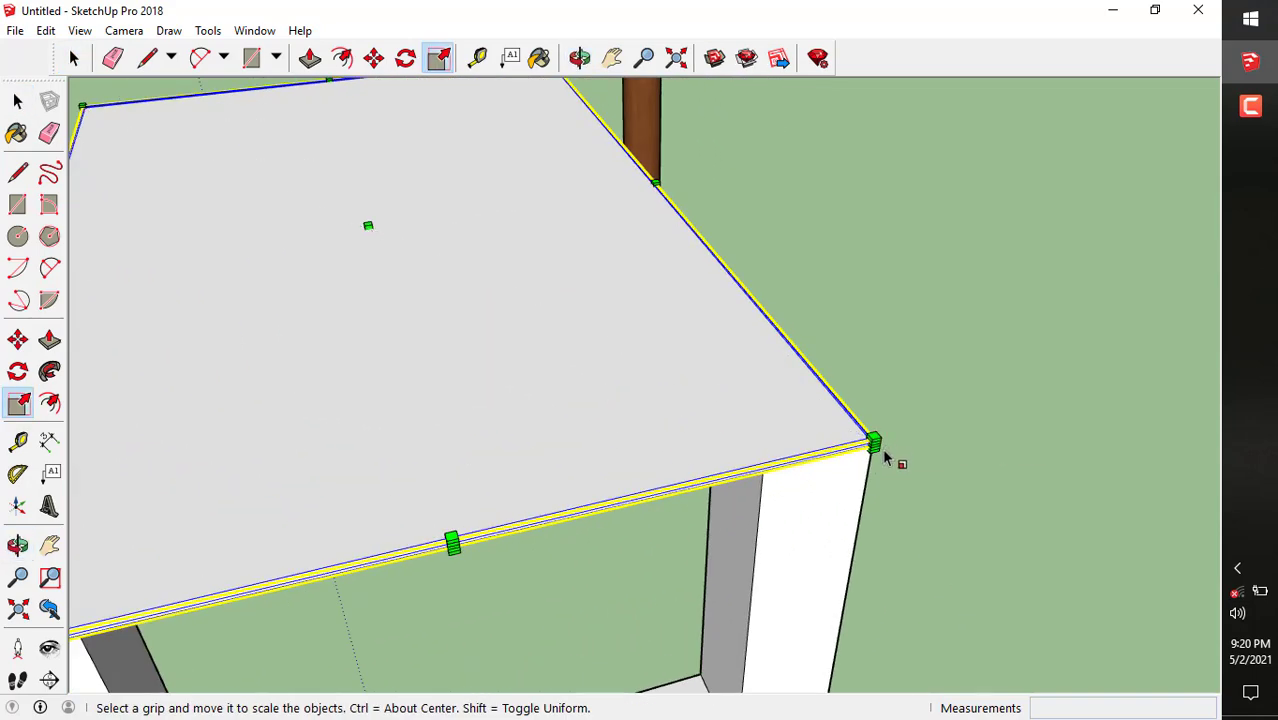
pyautogui.scroll(4, 880, 450)
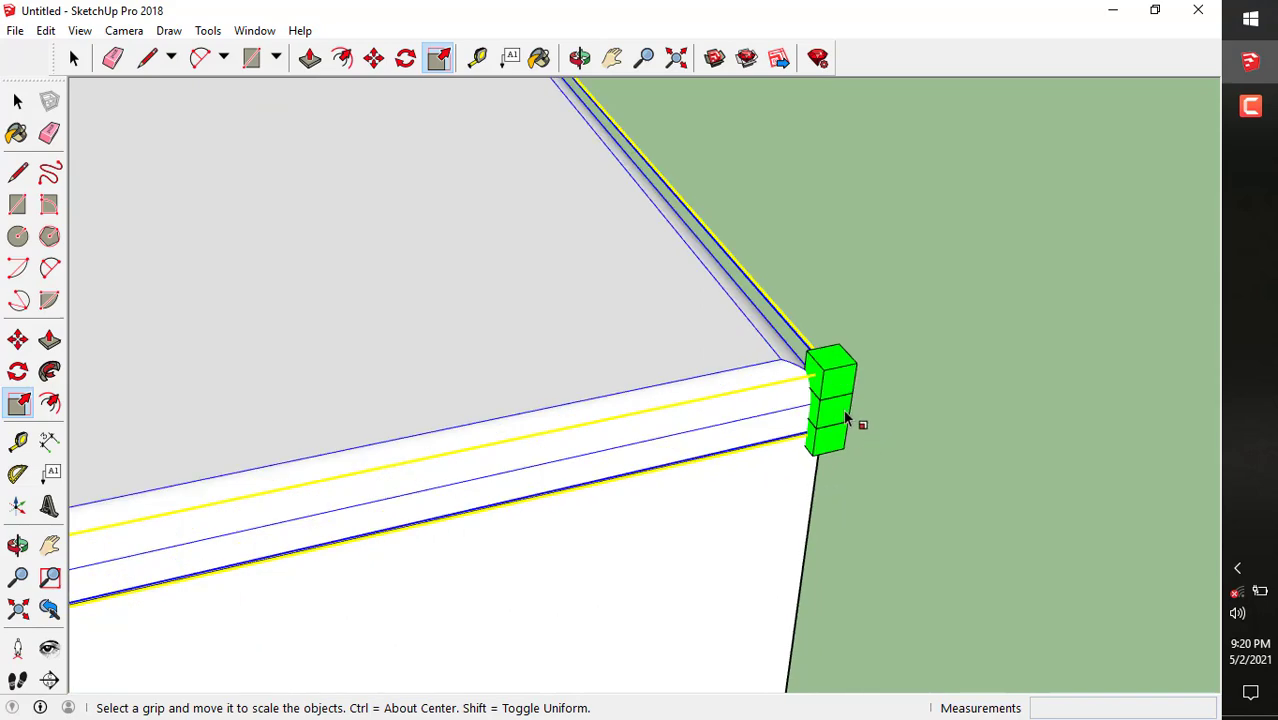
pyautogui.click(835, 415)
pyautogui.scroll(-2, 840, 415)
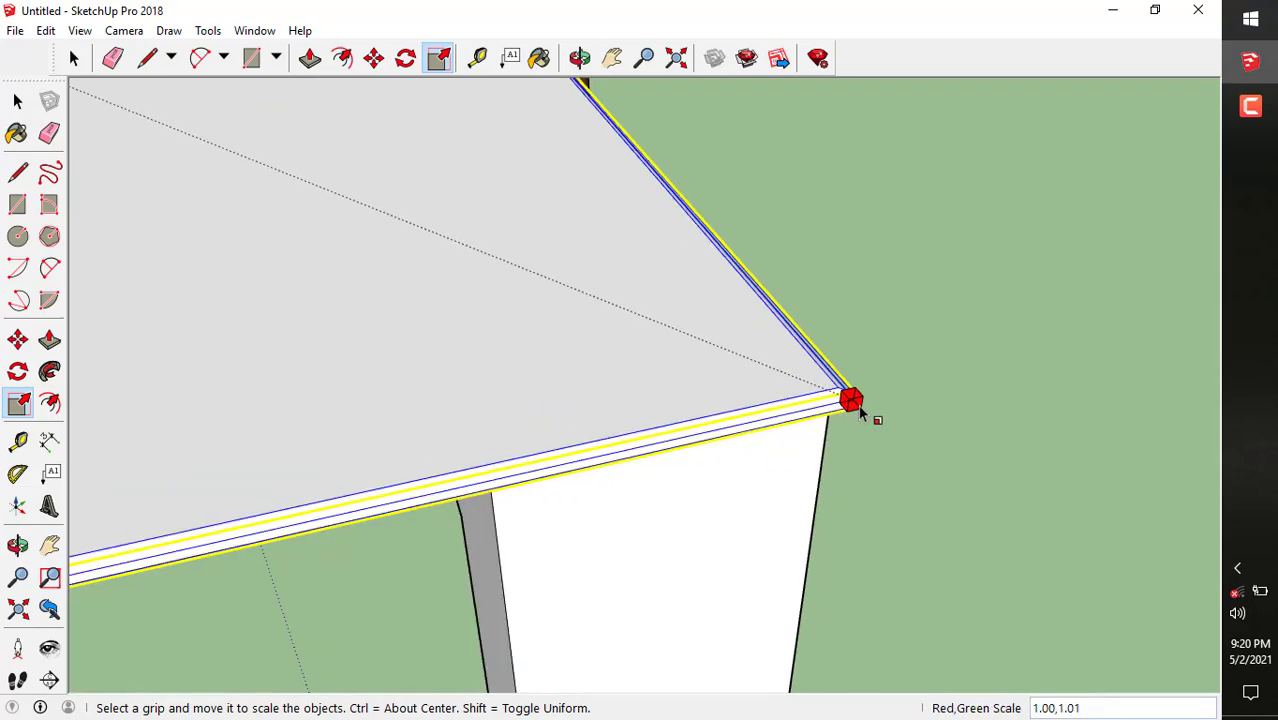
pyautogui.click(875, 407)
pyautogui.scroll(-8, 930, 357)
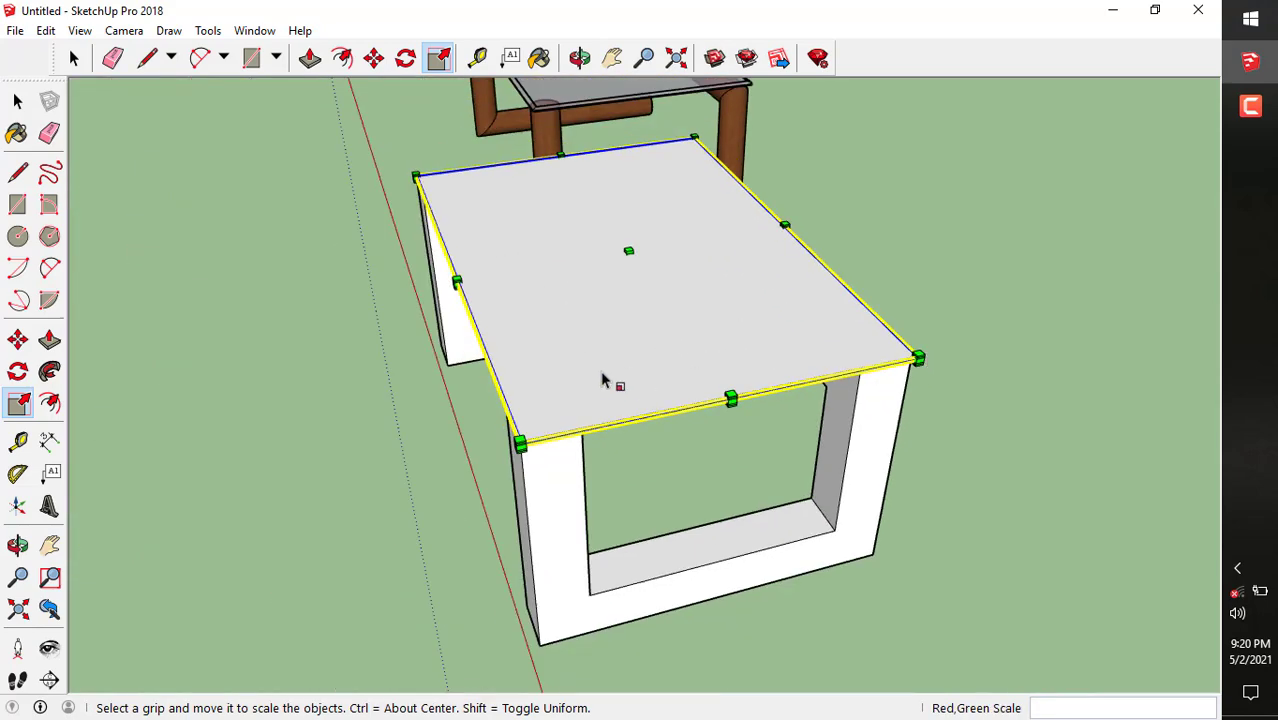
# Scale the tabletop slightly outward in red and green from a corner at its other end, nearest the glass-topped table
pyautogui.moveTo(602, 377); pyautogui.dragTo(842, 342, button='middle')
pyautogui.scroll(2, 518, 215)
pyautogui.scroll(1, 518, 215)
pyautogui.moveTo(518, 215); pyautogui.dragTo(1130, 235, button='middle')
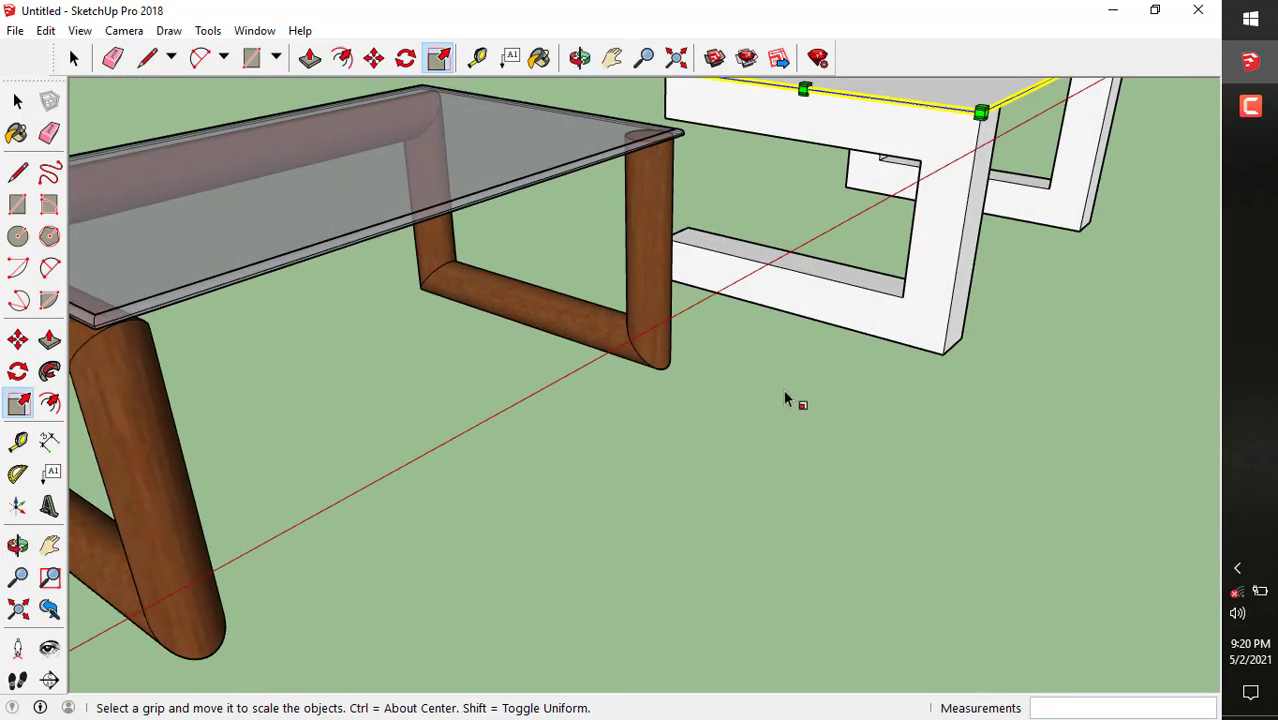
pyautogui.scroll(-4, 787, 402)
pyautogui.scroll(4, 953, 178)
pyautogui.scroll(6, 895, 245)
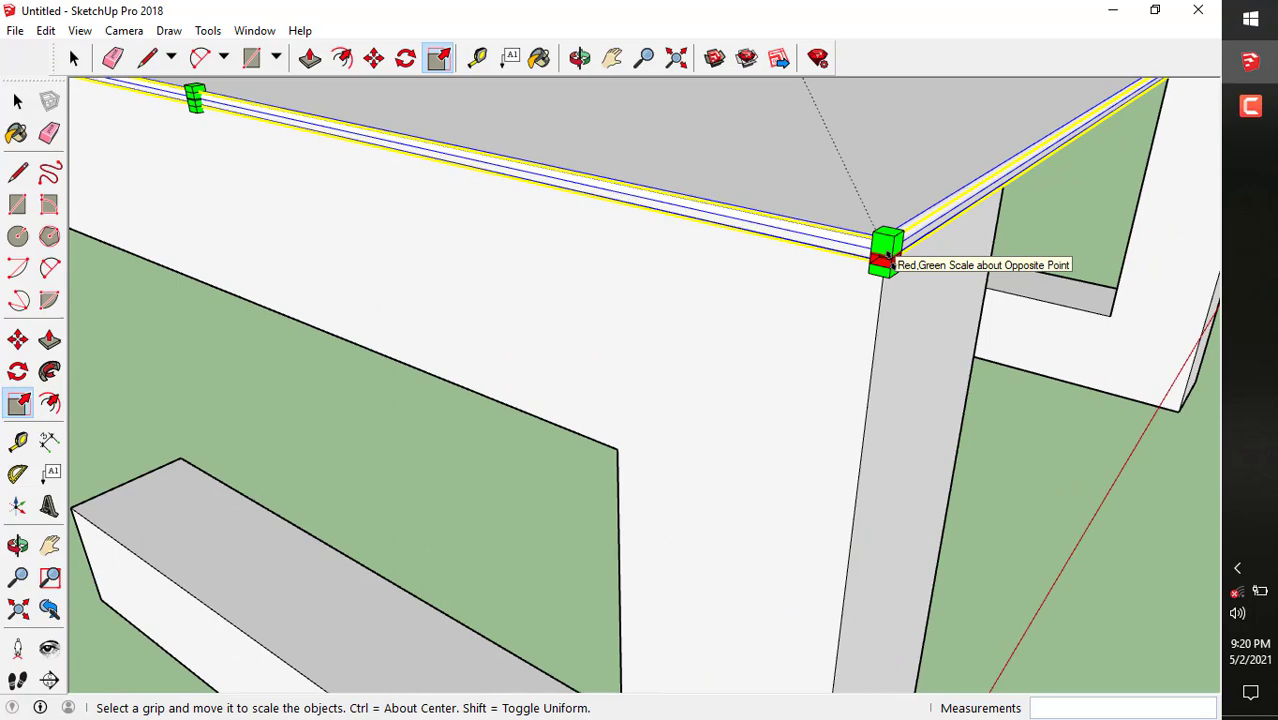
pyautogui.scroll(5, 896, 260)
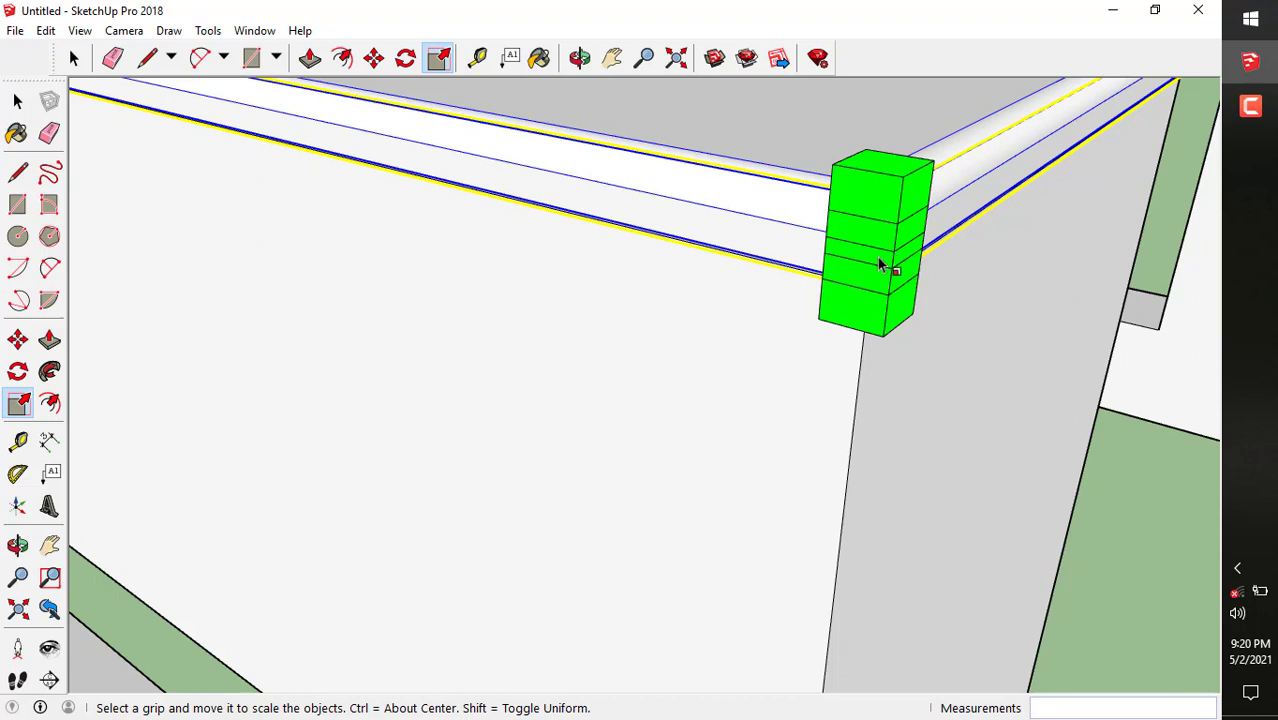
pyautogui.scroll(-2, 866, 262)
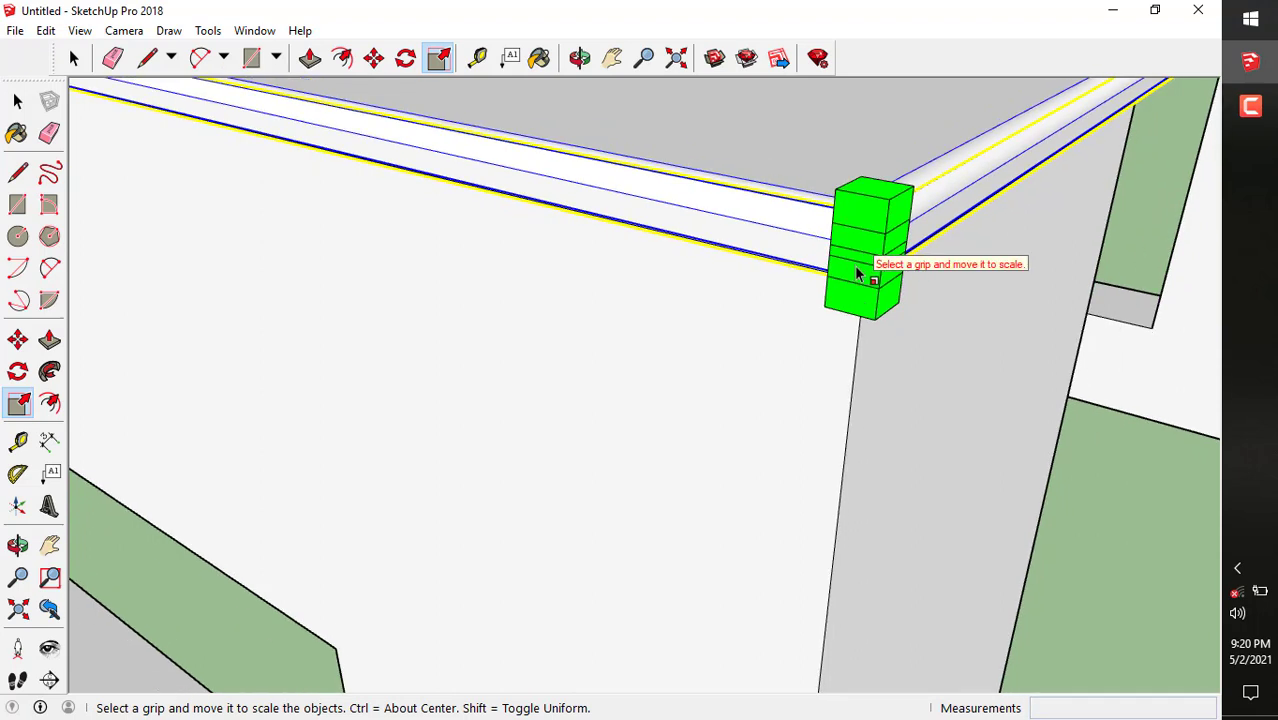
pyautogui.click(866, 260)
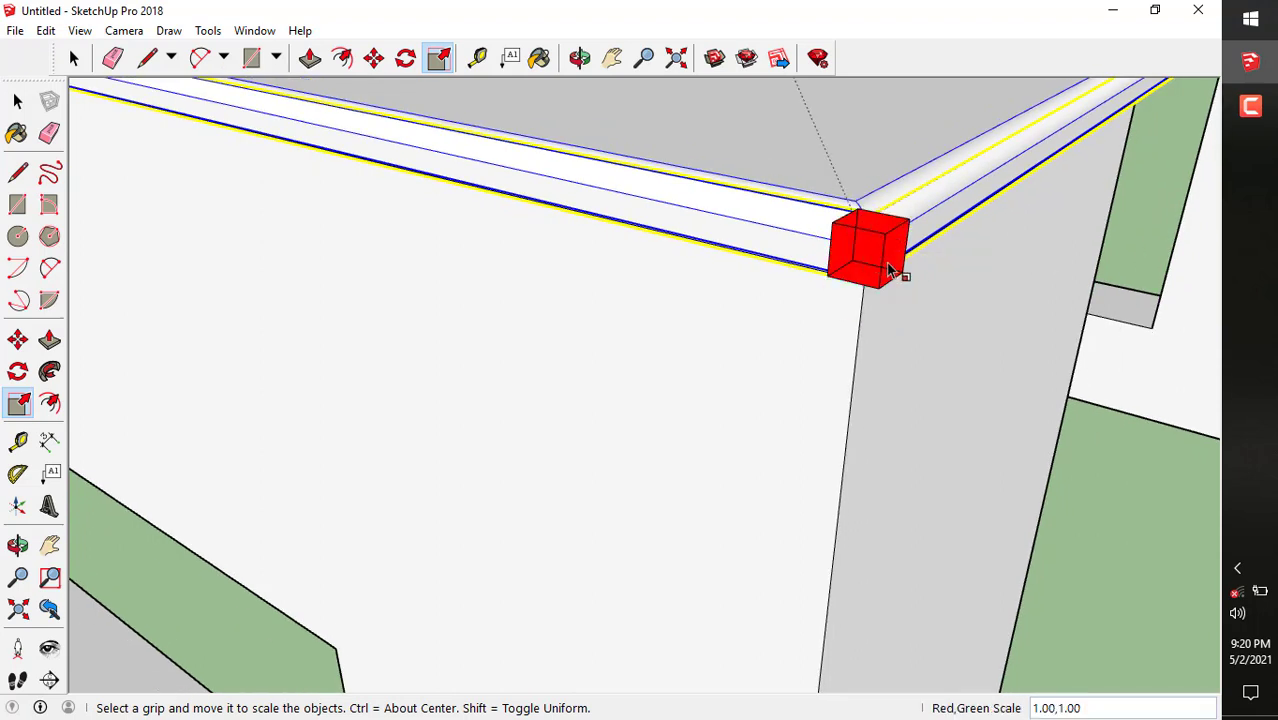
pyautogui.click(875, 342)
pyautogui.scroll(-8, 766, 342)
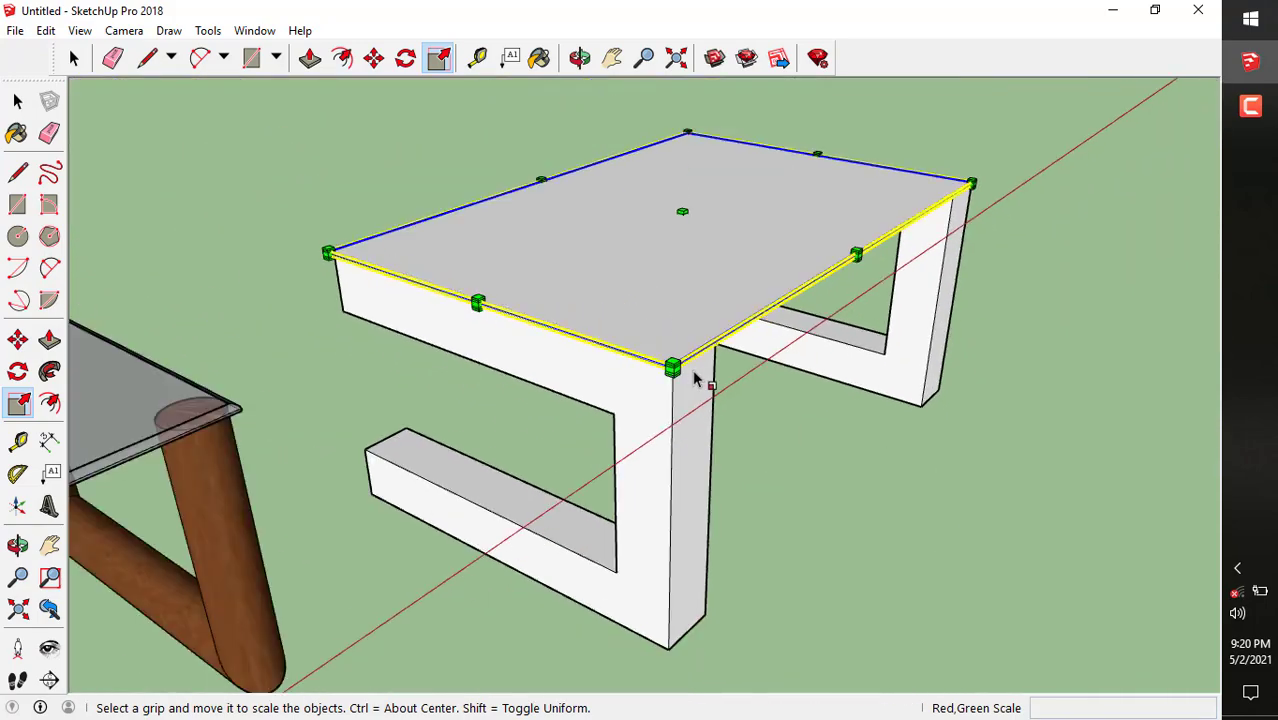
# Move the tabletop slightly along the green axis so its overhang is even on both sides of the frame
pyautogui.moveTo(694, 378); pyautogui.dragTo(465, 394, button='middle')
pyautogui.scroll(-6, 562, 325)
pyautogui.moveTo(562, 325); pyautogui.dragTo(320, 352, button='middle')
pyautogui.scroll(4, 613, 389)
pyautogui.scroll(4, 614, 390)
pyautogui.moveTo(864, 397); pyautogui.dragTo(778, 216, button='middle')
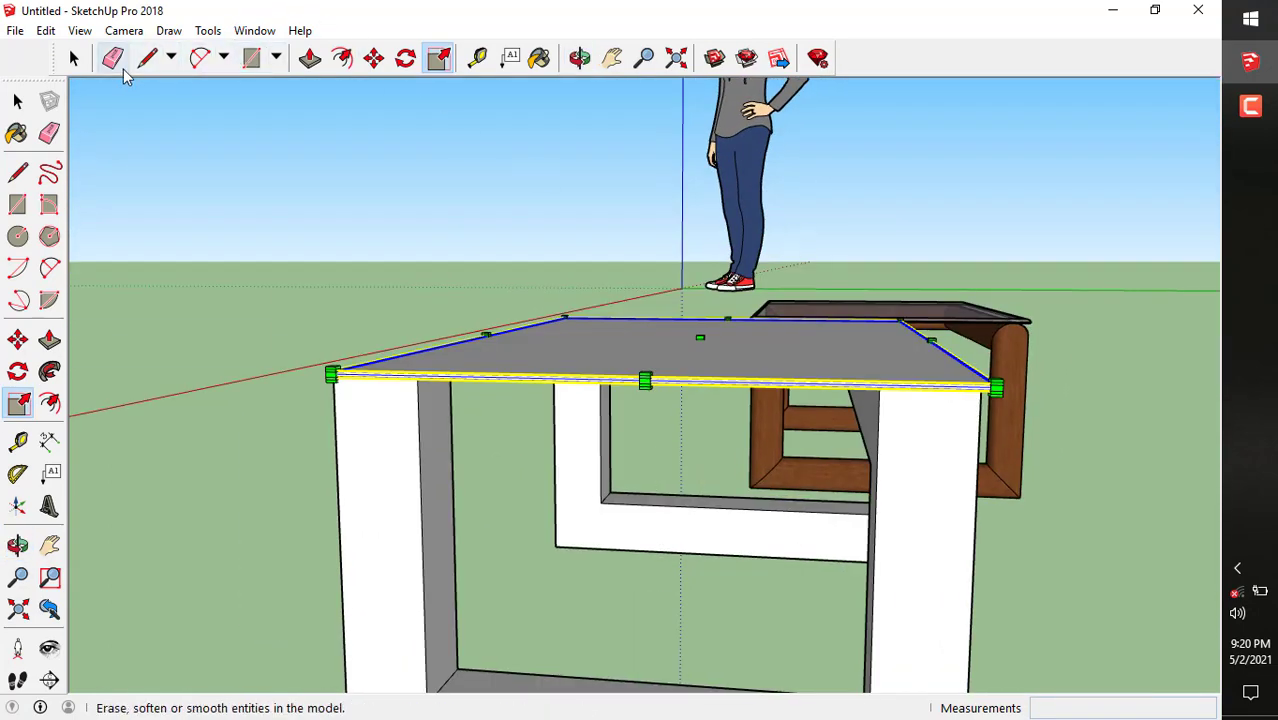
pyautogui.click(374, 60)
pyautogui.scroll(2, 919, 362)
pyautogui.moveTo(1040, 415); pyautogui.dragTo(945, 380, button='middle')
pyautogui.moveTo(773, 329); pyautogui.dragTo(844, 359, button='middle')
pyautogui.scroll(4, 990, 205)
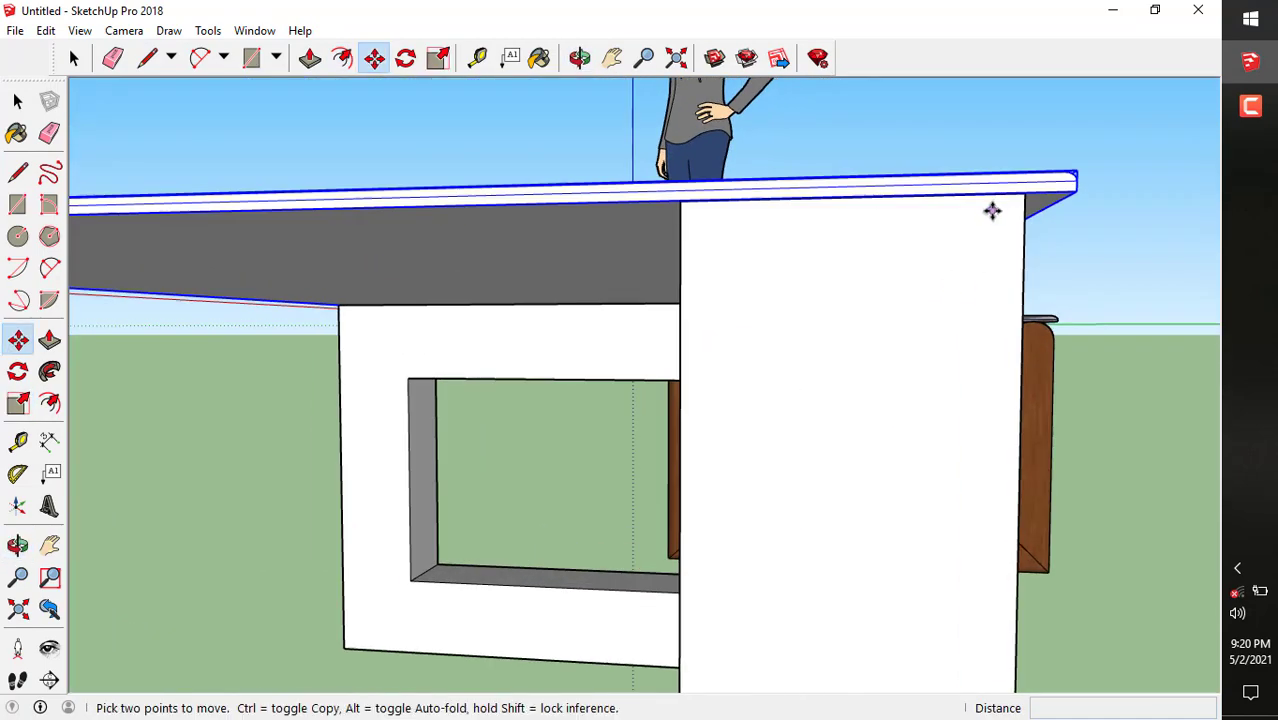
pyautogui.click(1001, 265)
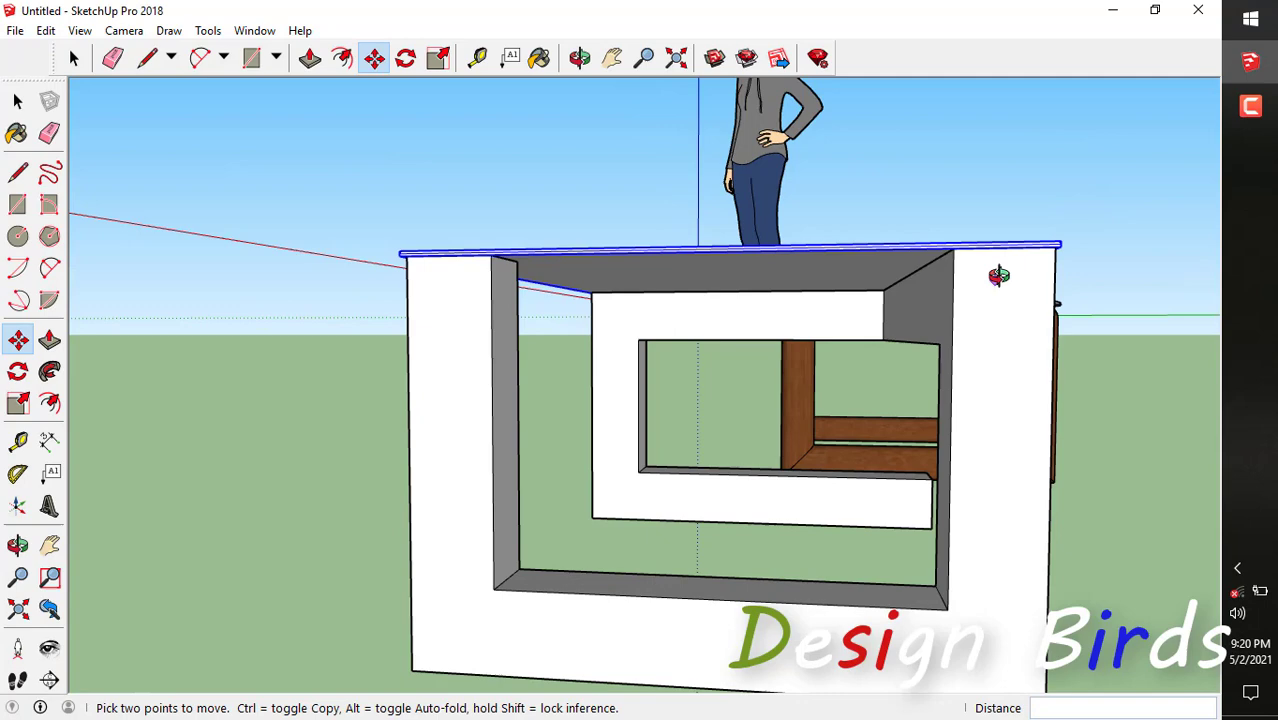
pyautogui.moveTo(999, 275); pyautogui.dragTo(1060, 385, button='middle')
pyautogui.scroll(-3, 990, 300)
pyautogui.moveTo(990, 300); pyautogui.dragTo(1065, 405, button='middle')
pyautogui.click(82, 62)
# Paint the second table's top with the Translucent Glass Blue material
pyautogui.scroll(-2, 780, 370)
pyautogui.moveTo(788, 408); pyautogui.dragTo(880, 438, button='middle')
pyautogui.scroll(-4, 698, 412)
pyautogui.moveTo(760, 426); pyautogui.dragTo(769, 430, button='middle')
pyautogui.scroll(5, 880, 380)
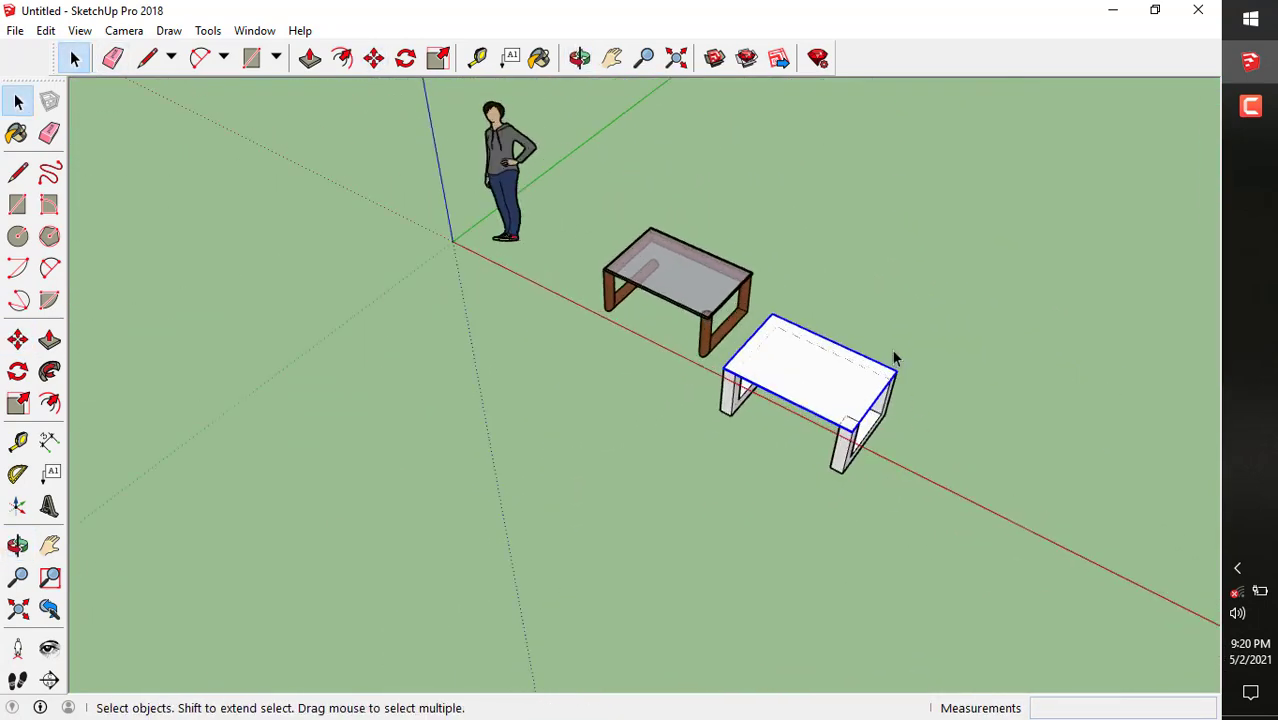
pyautogui.moveTo(858, 410); pyautogui.dragTo(915, 437, button='middle')
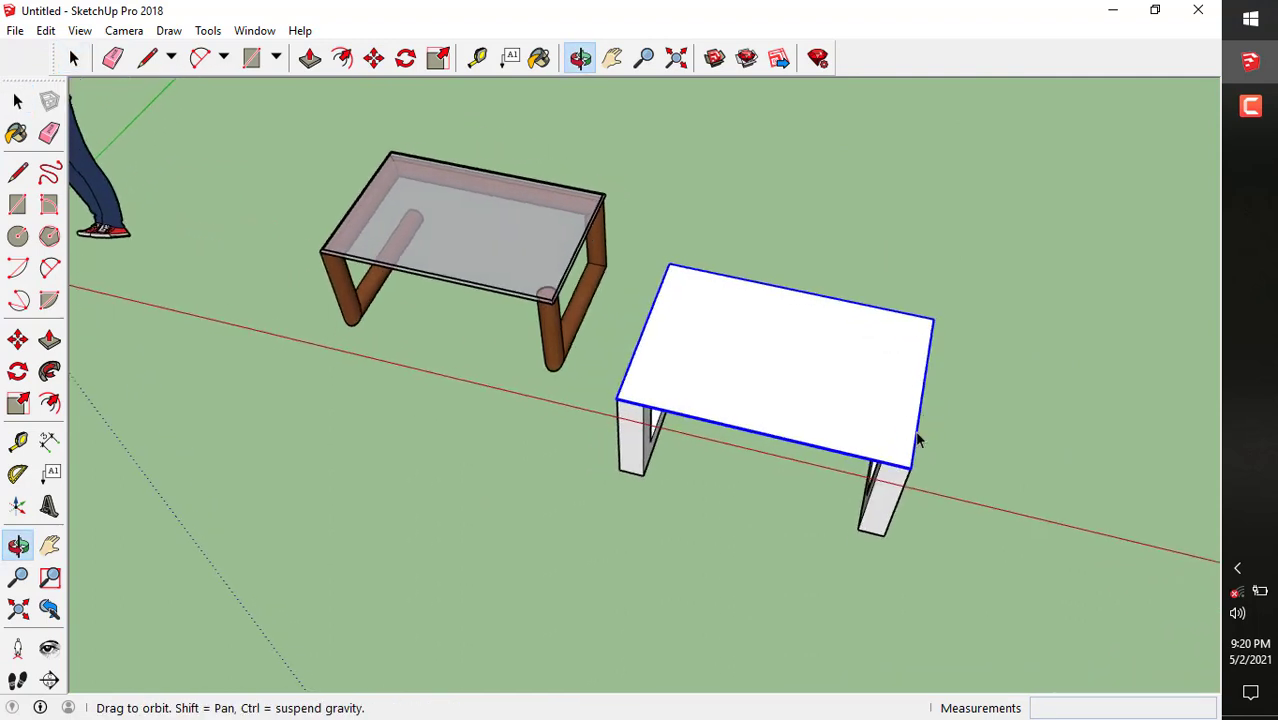
pyautogui.moveTo(643, 393); pyautogui.dragTo(503, 268, button='middle')
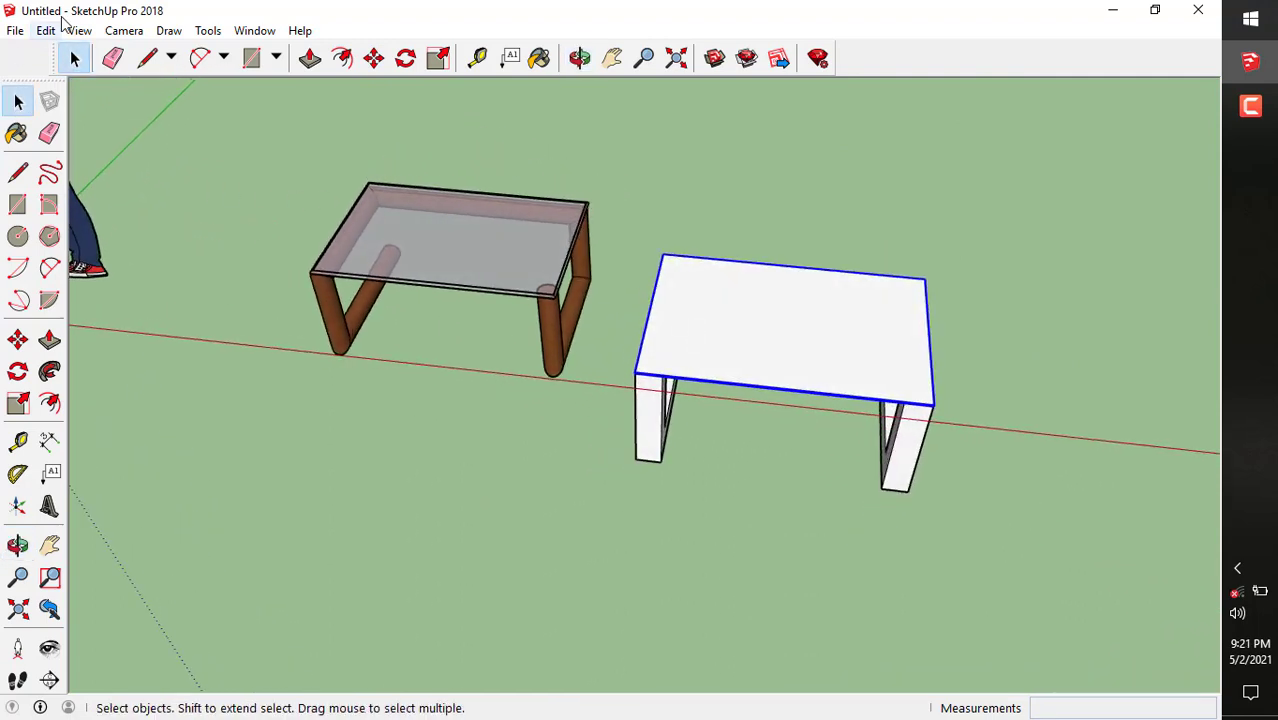
pyautogui.click(16, 133)
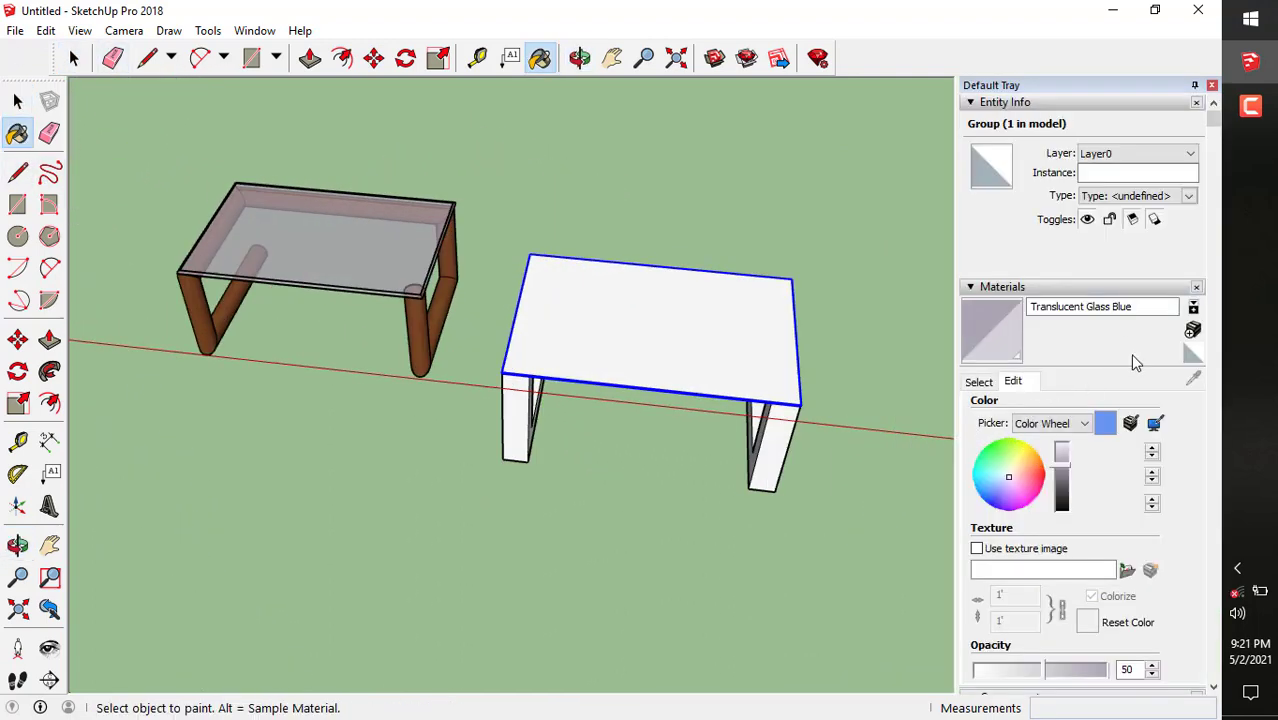
pyautogui.click(645, 349)
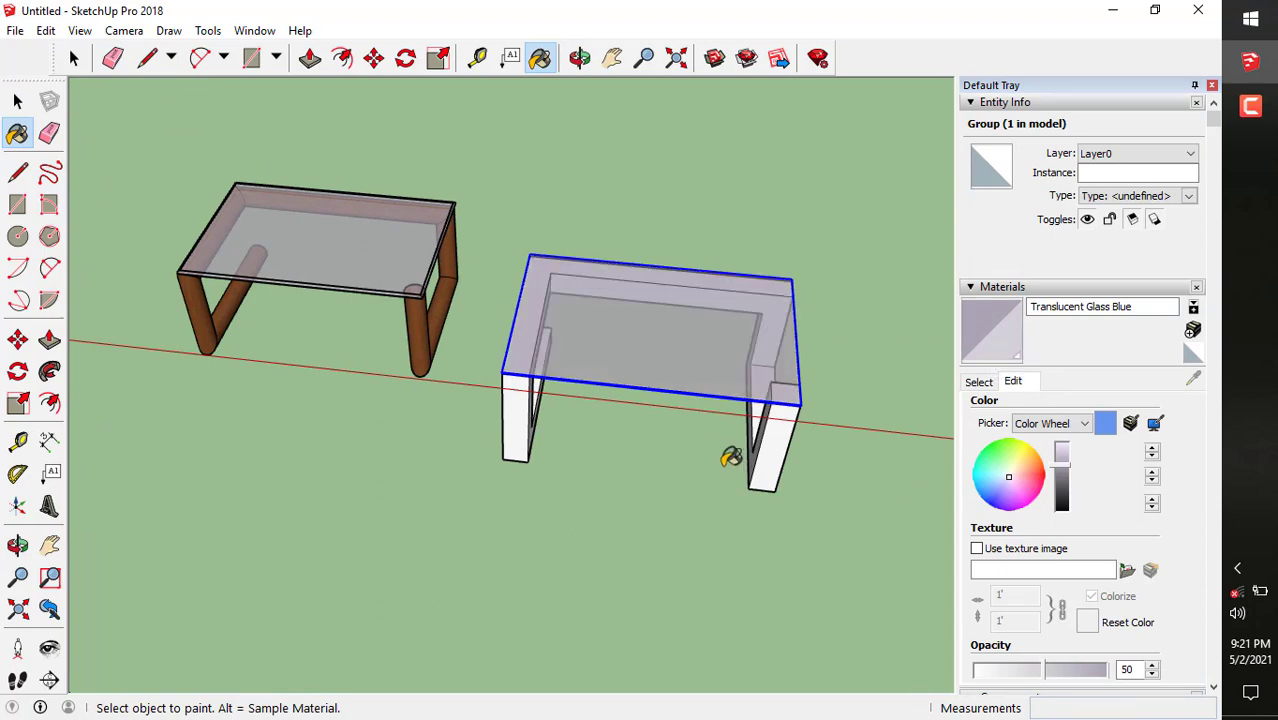
# Paint the second table's frame group with Wood Bamboo from the Wood materials collection
pyautogui.moveTo(733, 451); pyautogui.dragTo(485, 302, button='middle')
pyautogui.click(73, 57)
pyautogui.moveTo(420, 415); pyautogui.dragTo(512, 418, button='middle')
pyautogui.click(522, 414)
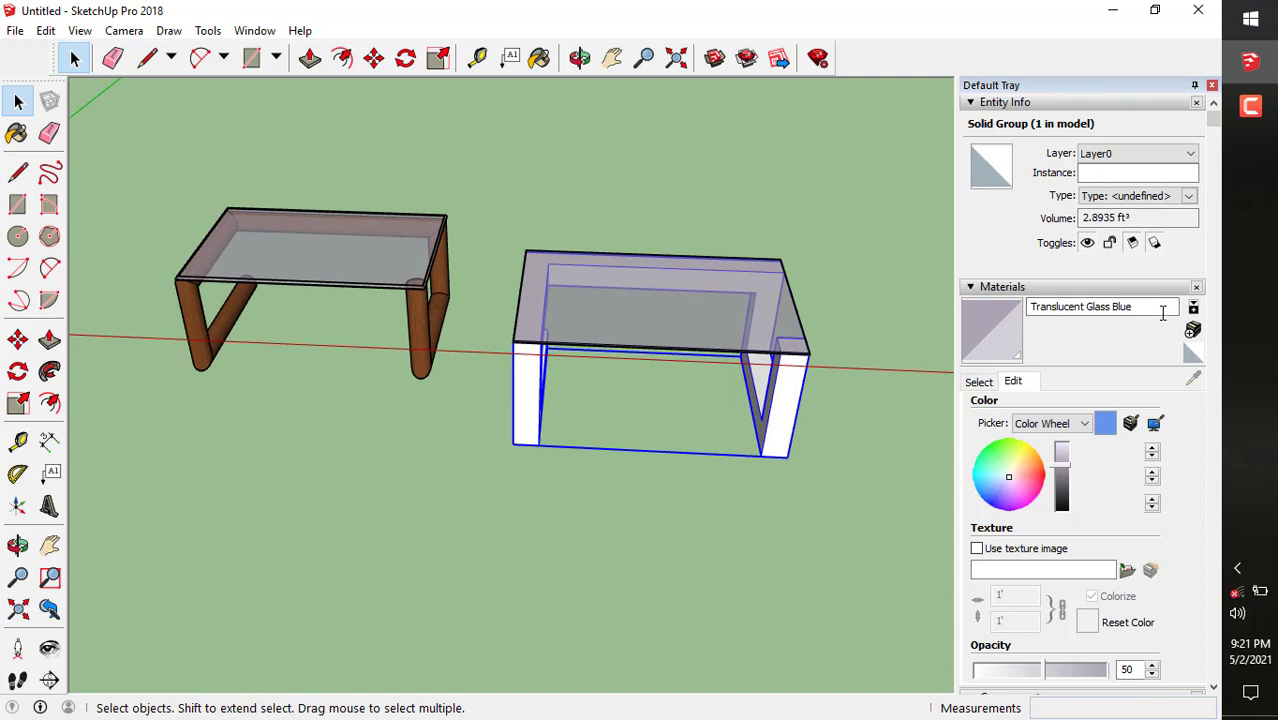
pyautogui.click(979, 382)
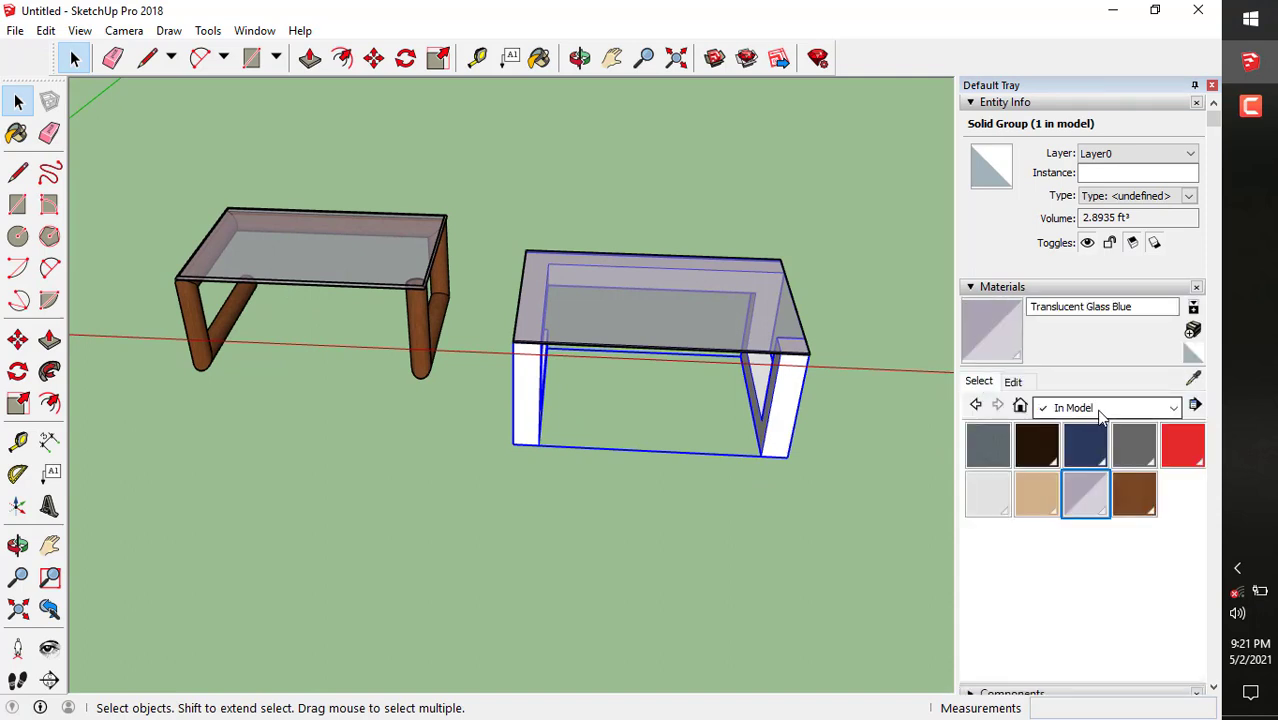
pyautogui.click(1099, 408)
pyautogui.click(1040, 415)
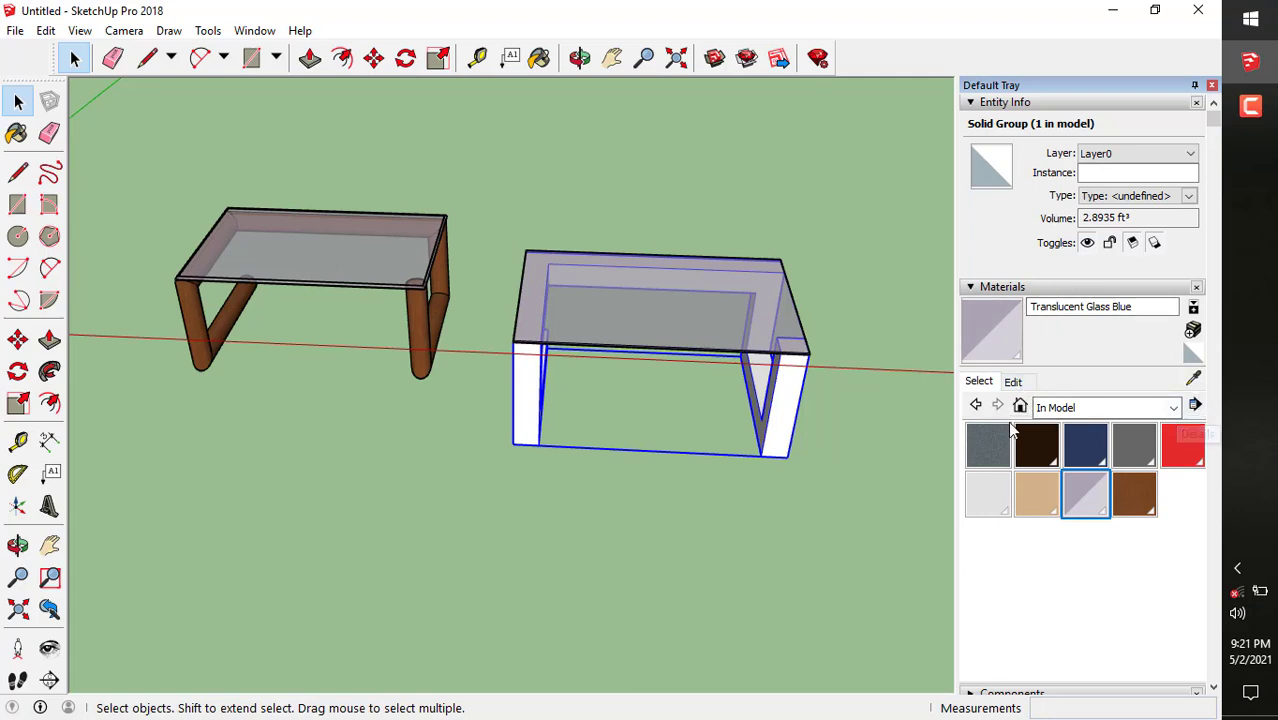
pyautogui.click(979, 405)
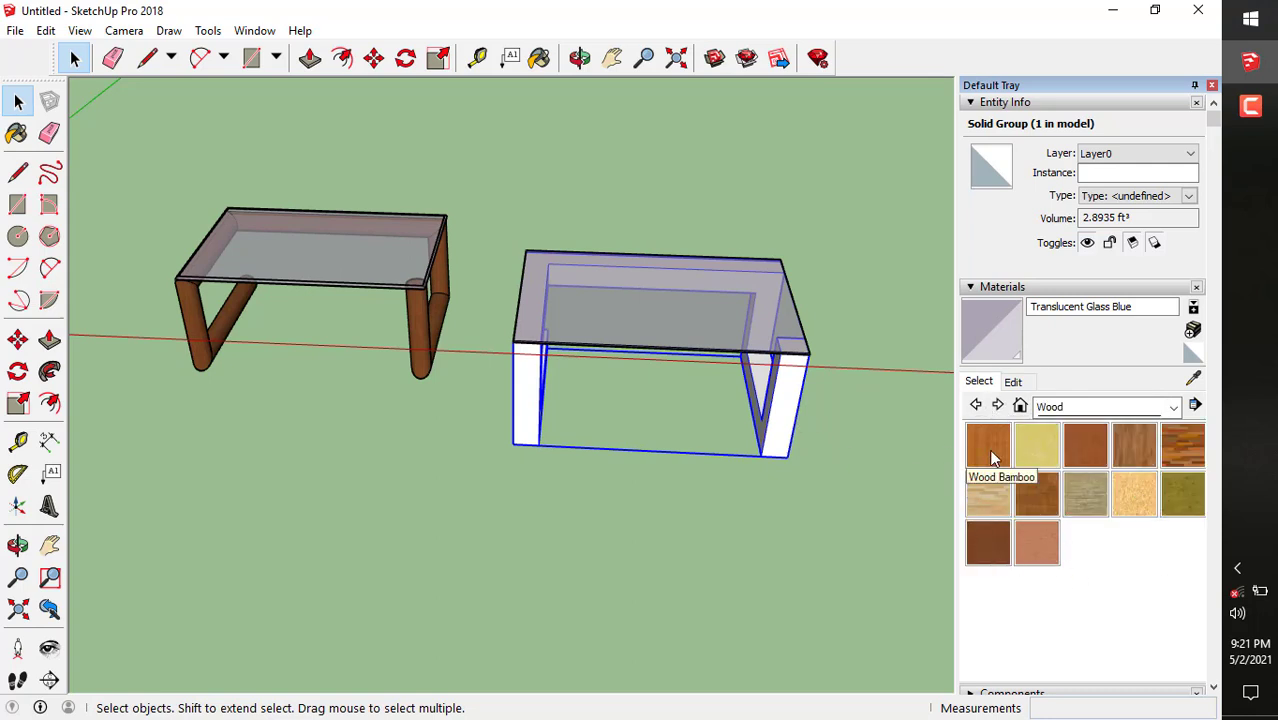
pyautogui.click(990, 450)
pyautogui.click(792, 397)
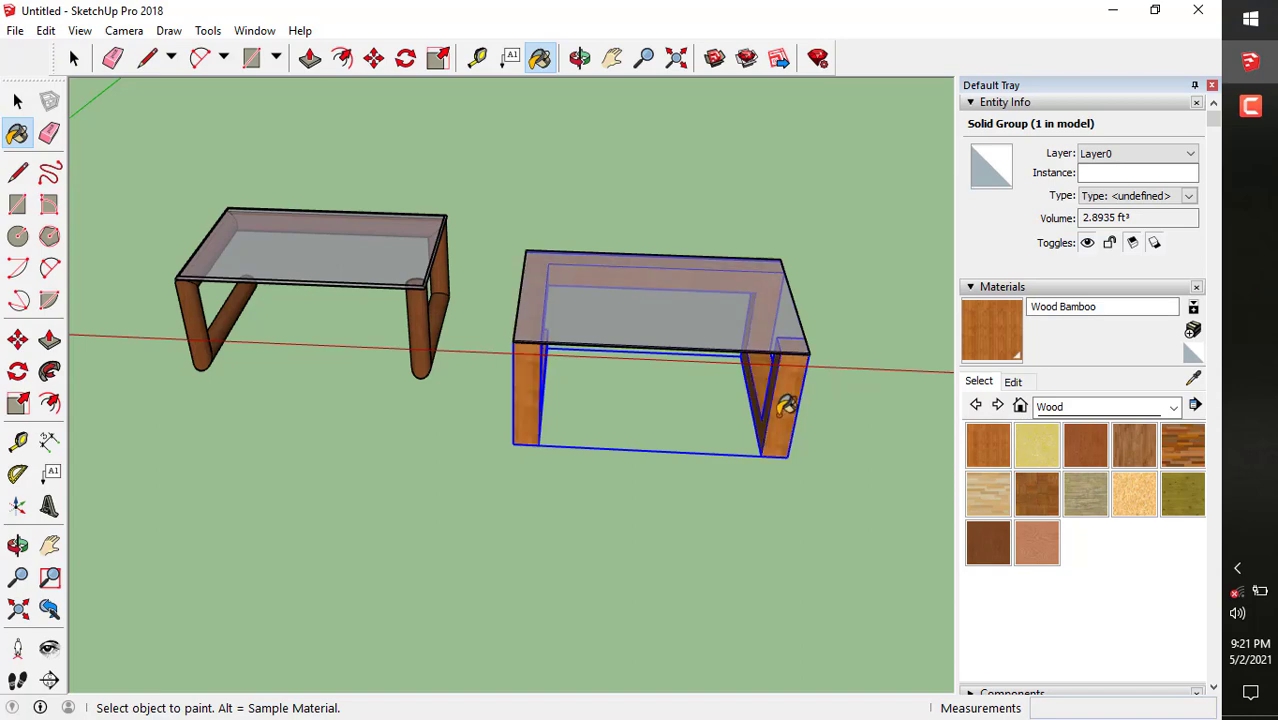
pyautogui.moveTo(785, 396); pyautogui.dragTo(160, 206, button='middle')
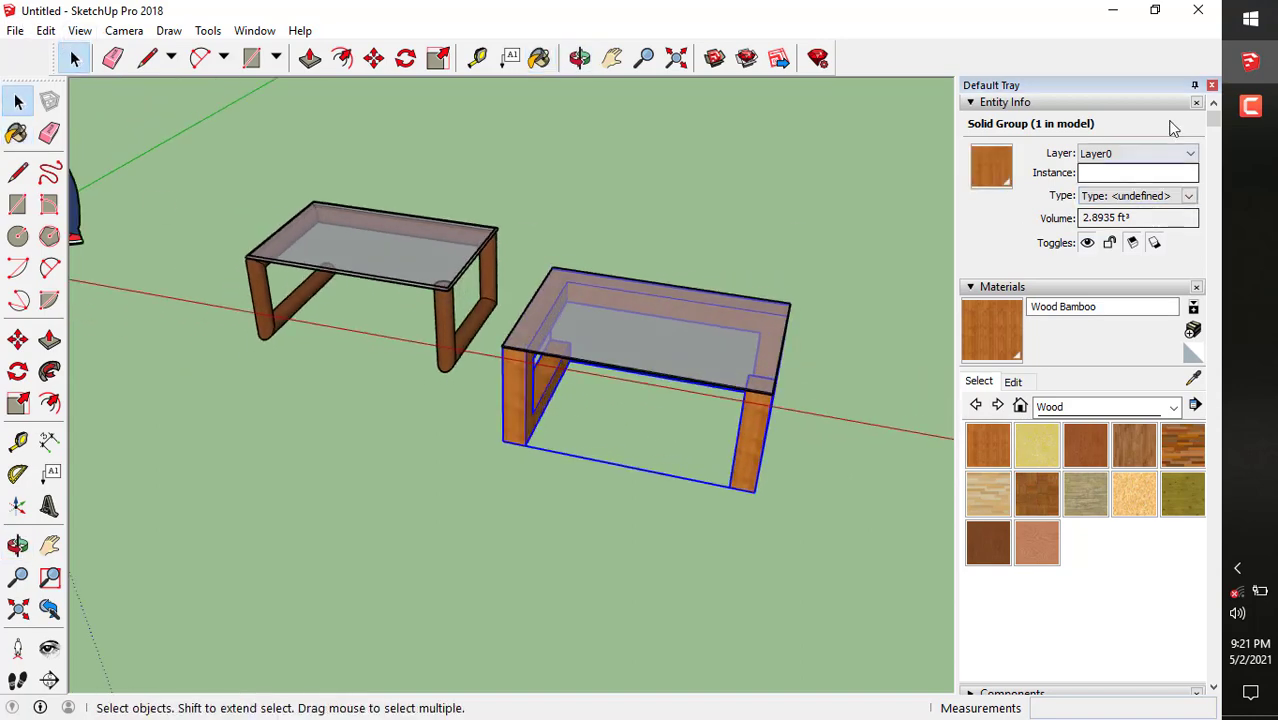
# Close the Default Tray and view both finished tables side by side
pyautogui.click(1211, 86)
pyautogui.scroll(3, 916, 297)
pyautogui.moveTo(887, 351); pyautogui.dragTo(922, 367, button='middle')
pyautogui.scroll(-2, 910, 335)
pyautogui.scroll(-2, 752, 532)
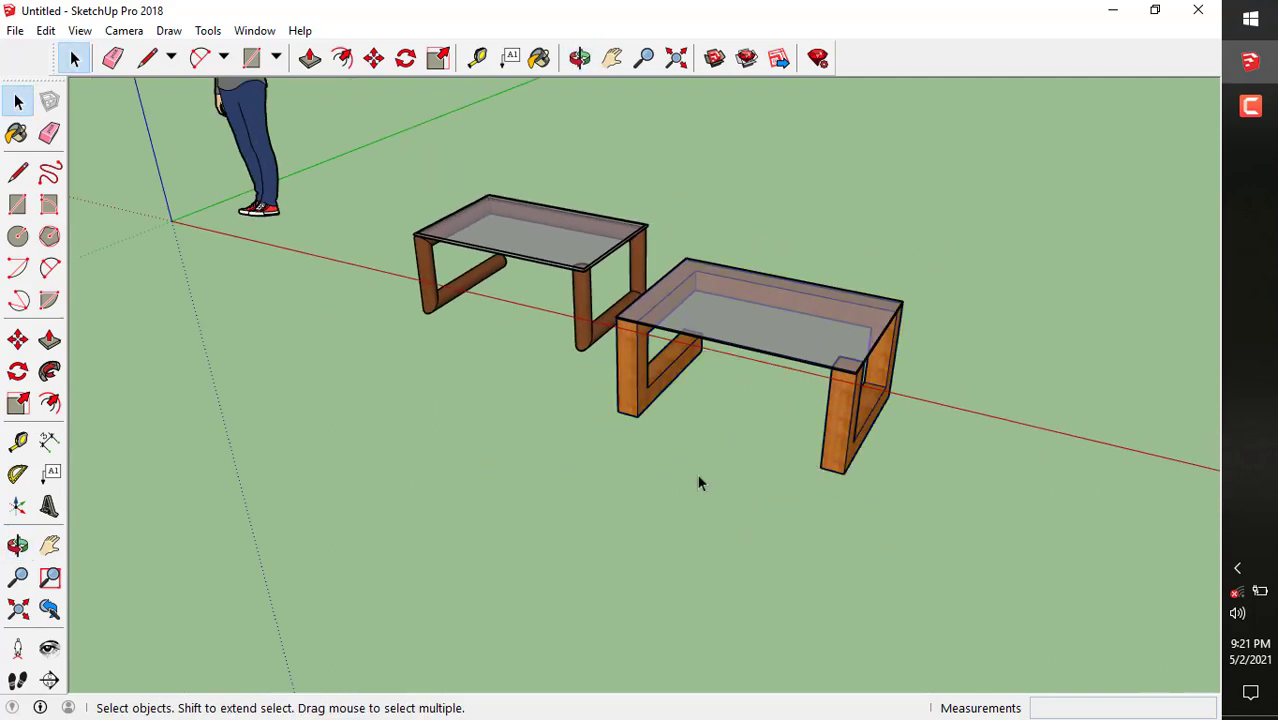
# Inspect both finished tables from several angles, examining the wood frames and glass tops up close and from afar
pyautogui.moveTo(699, 483); pyautogui.dragTo(821, 286, button='middle')
pyautogui.scroll(5, 625, 318)
pyautogui.moveTo(677, 322); pyautogui.dragTo(827, 357, button='middle')
pyautogui.scroll(-1, 864, 404)
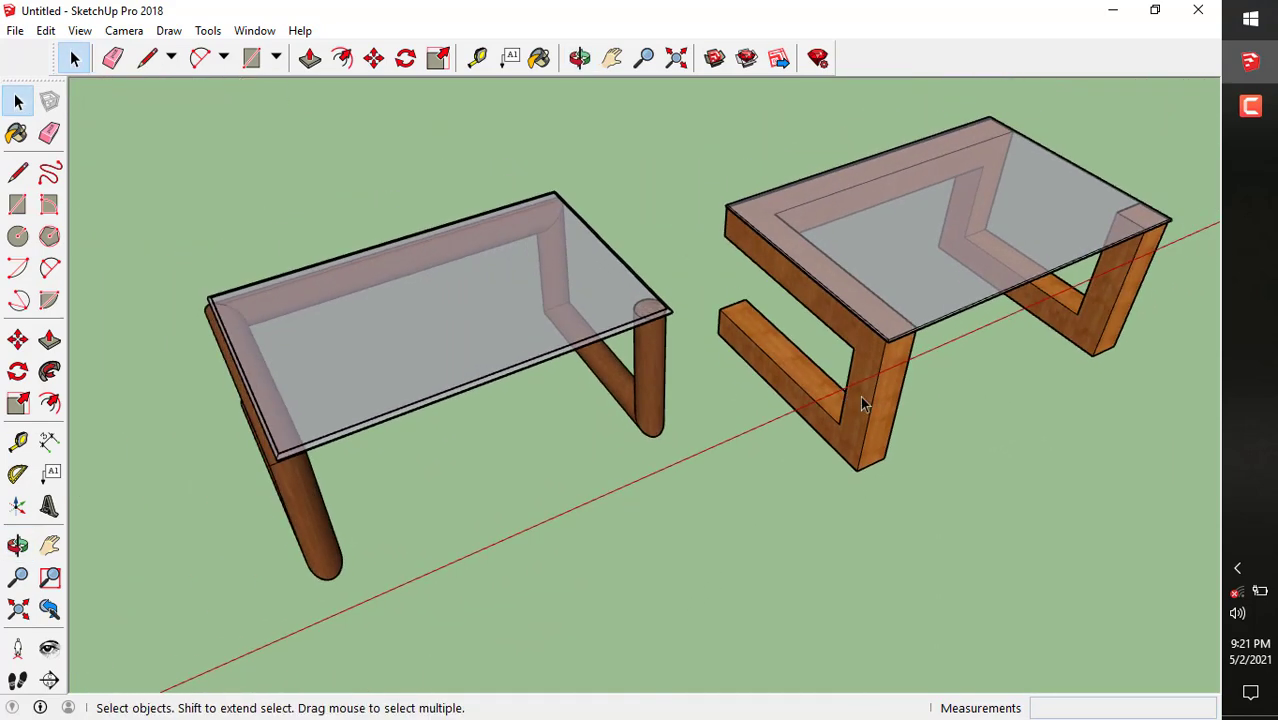
pyautogui.moveTo(864, 404); pyautogui.dragTo(1136, 251, button='middle')
pyautogui.scroll(2, 1050, 265)
pyautogui.moveTo(890, 331); pyautogui.dragTo(704, 295, button='middle')
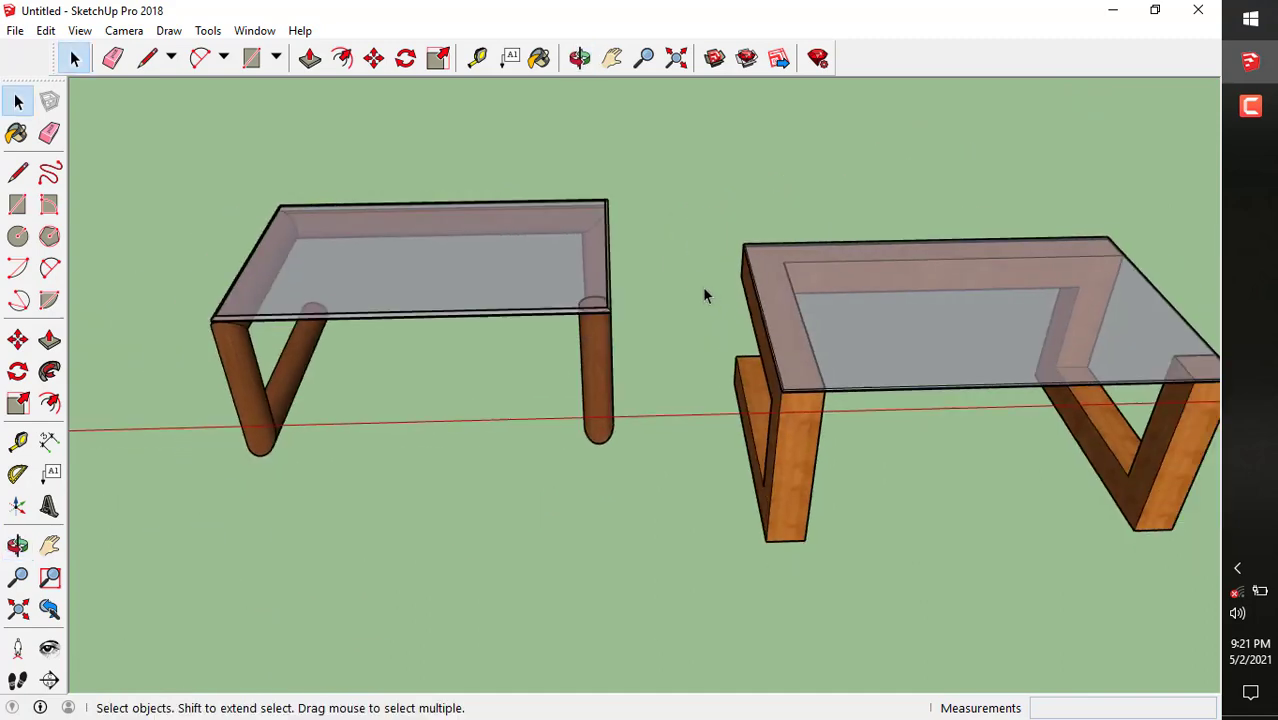
pyautogui.scroll(-2, 704, 295)
pyautogui.moveTo(1127, 334); pyautogui.dragTo(957, 444, button='middle')
pyautogui.scroll(-2, 670, 373)
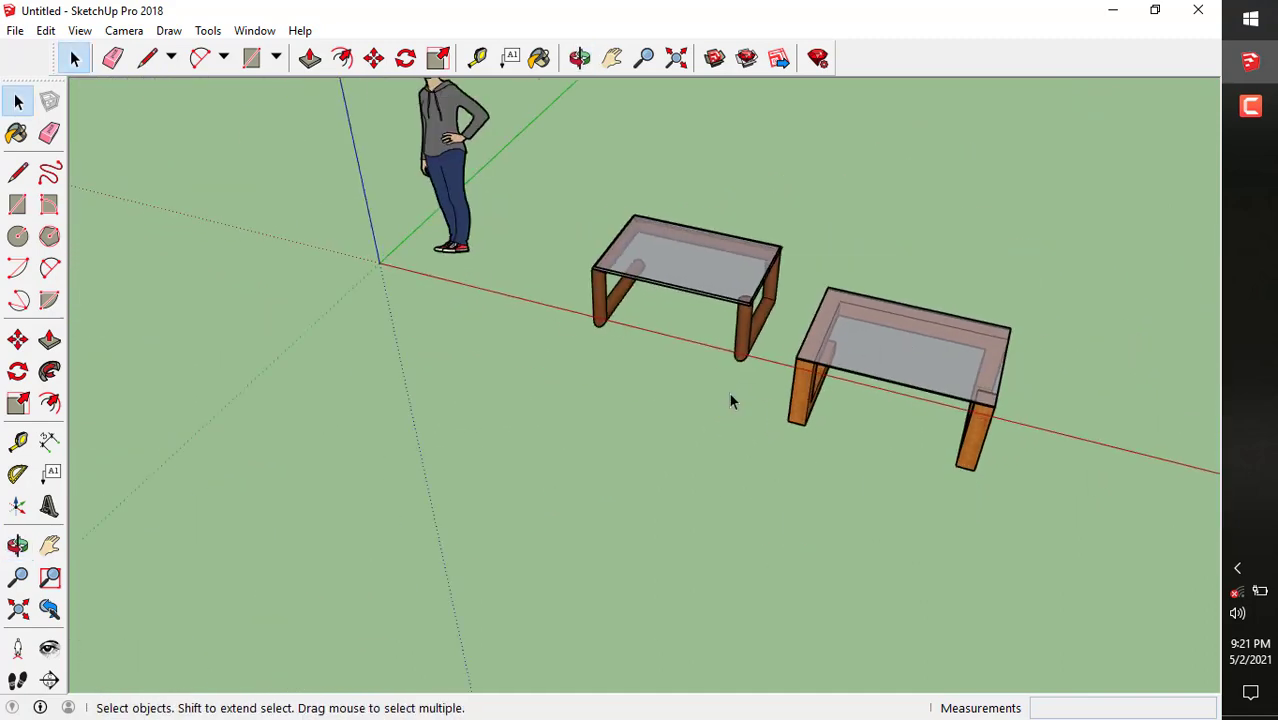
# Move the first table with the rounded frame and its glass top away from the square-framed second table
pyautogui.moveTo(730, 397); pyautogui.dragTo(797, 252, button='middle')
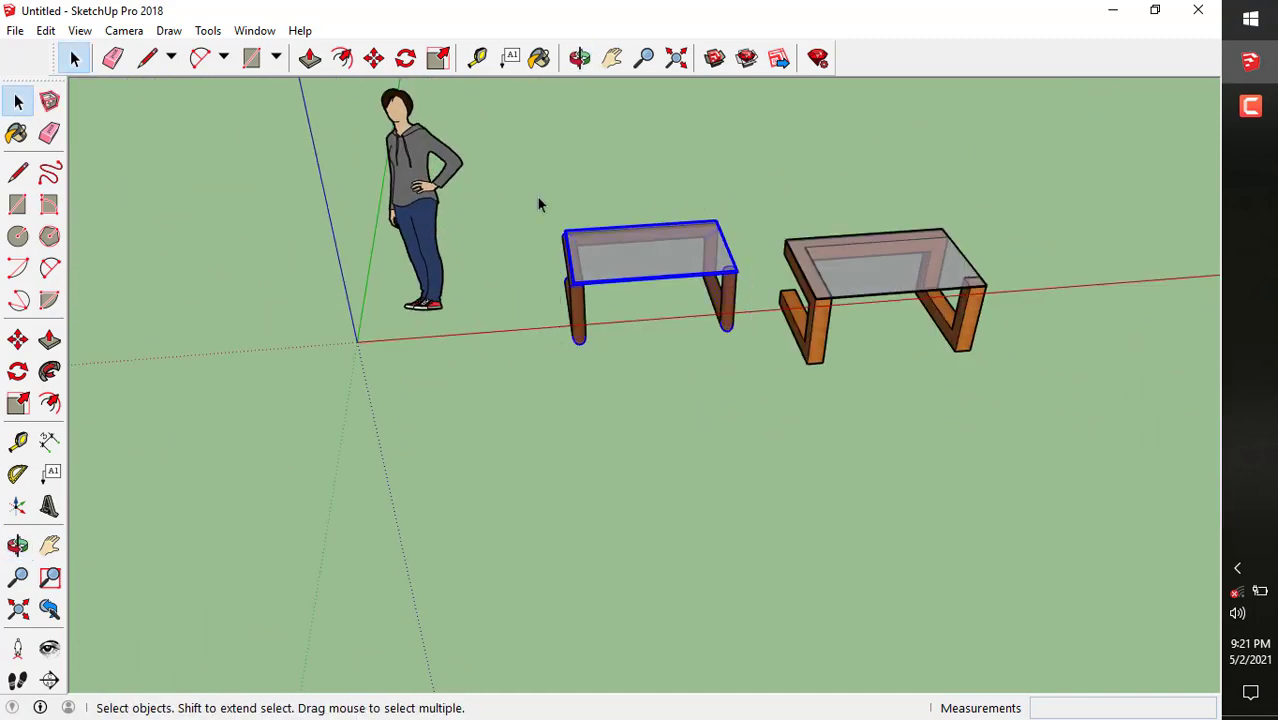
pyautogui.click(375, 62)
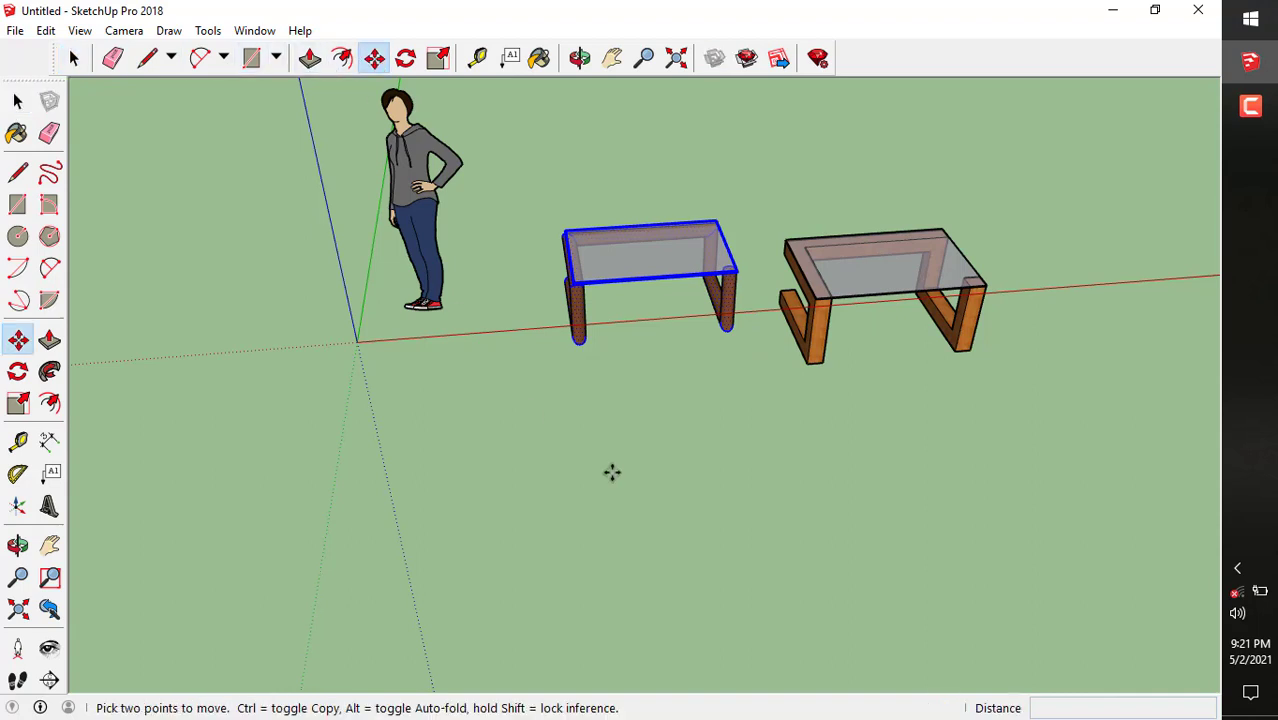
pyautogui.click(610, 470)
pyautogui.scroll(-2, 612, 464)
pyautogui.click(671, 239)
pyautogui.scroll(-1, 497, 357)
pyautogui.moveTo(494, 356); pyautogui.dragTo(733, 396, button='middle')
pyautogui.click(73, 58)
# Examine the square-framed second table's bamboo frame and glass top up close
pyautogui.scroll(2, 704, 352)
pyautogui.scroll(2, 659, 359)
pyautogui.scroll(2, 606, 415)
pyautogui.scroll(2, 730, 420)
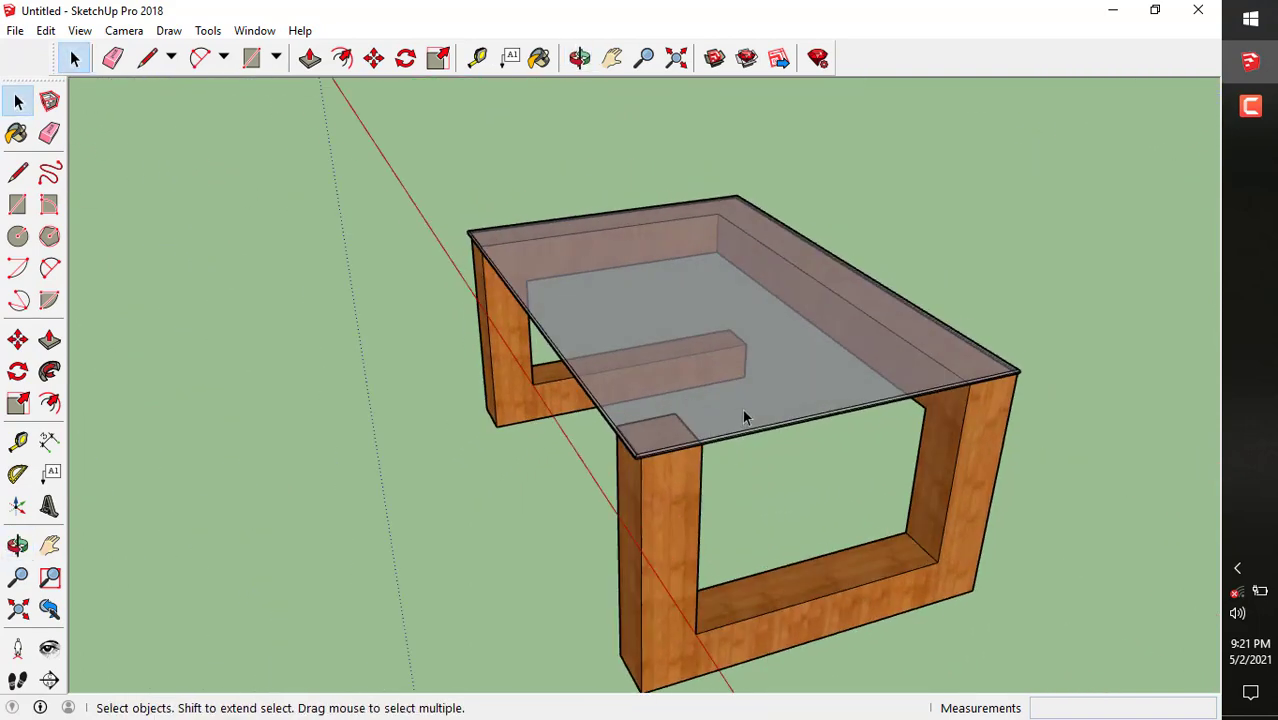